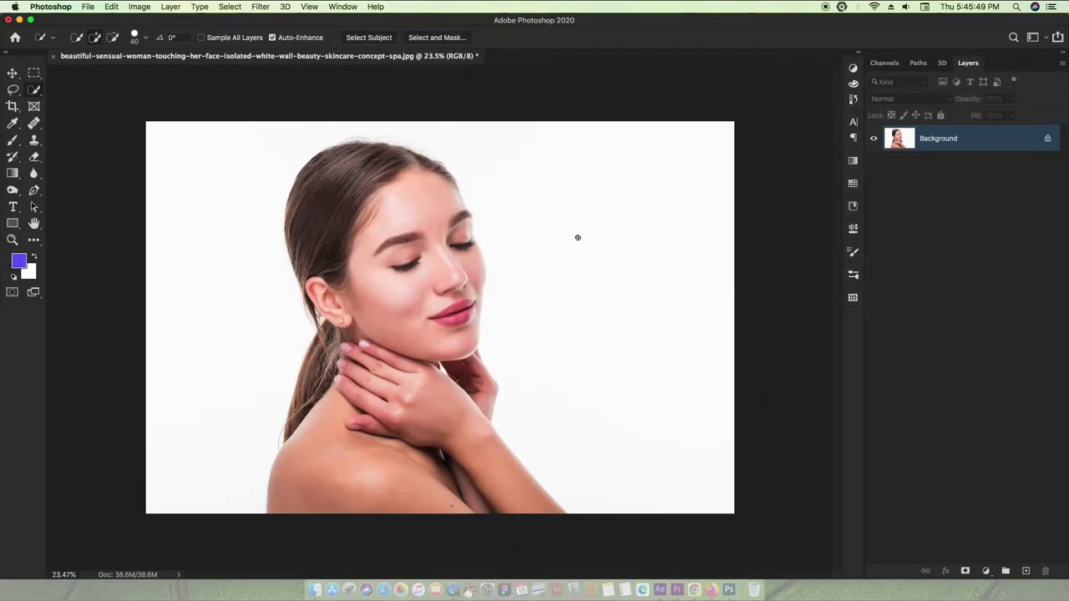
- Duplicate the photo's background layer and name the copy 'bg remov e'
key("v")
key("ctrl+shift+x")
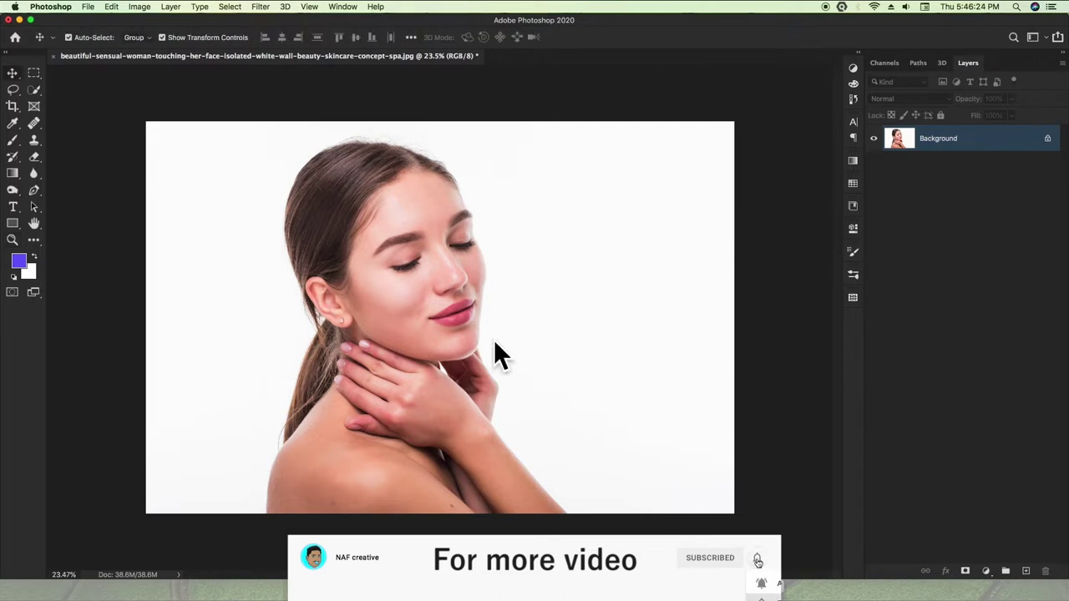
left_click_drag(938, 138, 1025, 571)
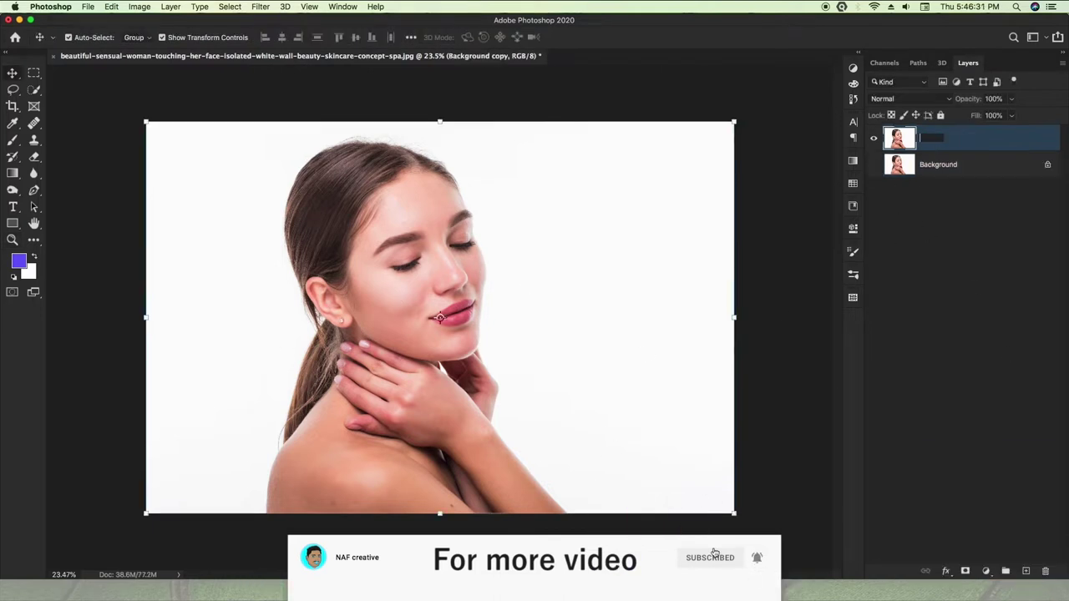
type("bg remov")
key("Return")
- Select the woman with Object and Quick Selection and mask out the white background
left_click_drag(232, 136, 579, 513)
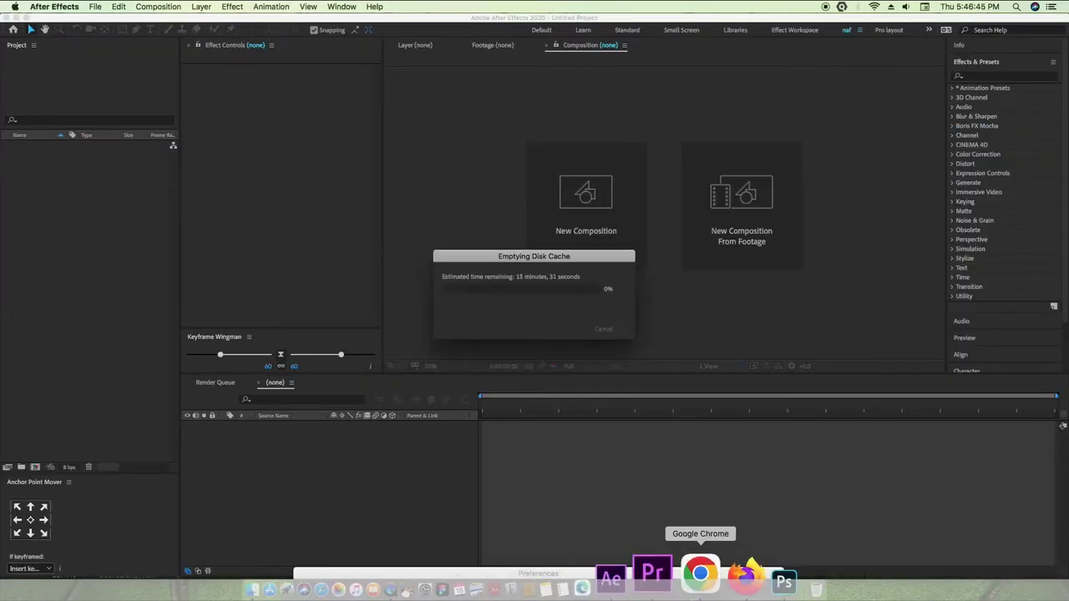
scroll(440, 237, "up", 5)
key("shift+w")
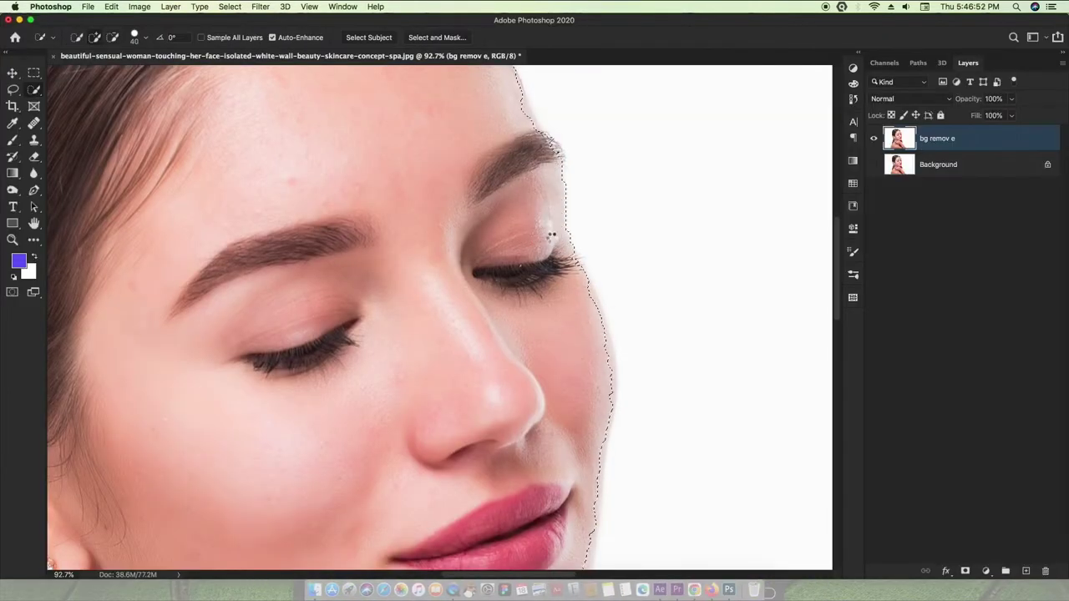
scroll(583, 347, "down", 2)
scroll(604, 301, "down", 2)
scroll(589, 312, "down", 5)
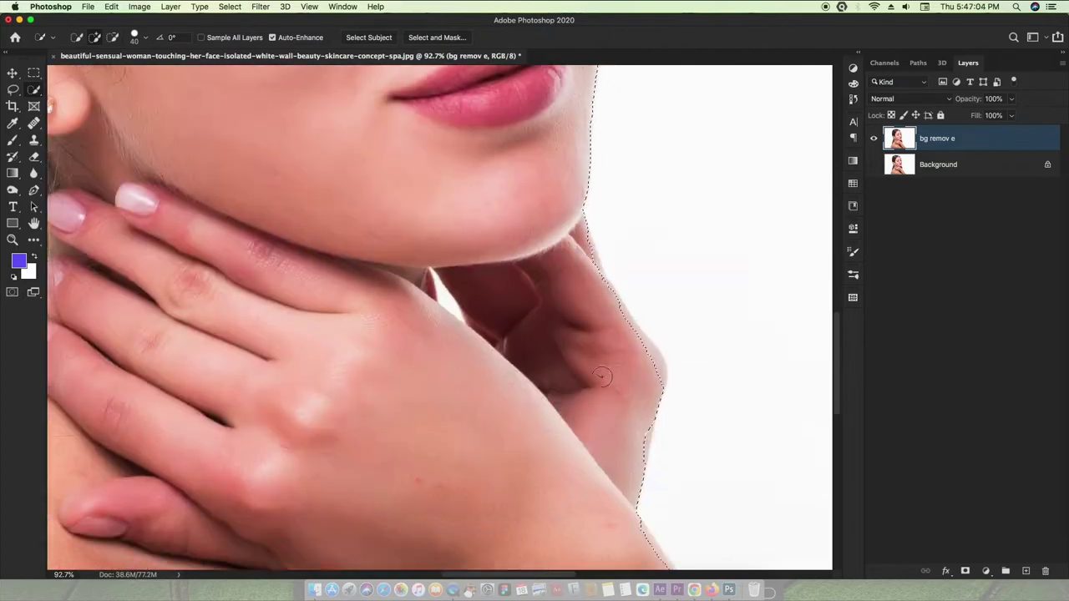
scroll(600, 358, "down", 2)
key("ctrl+0")
left_click(965, 571)
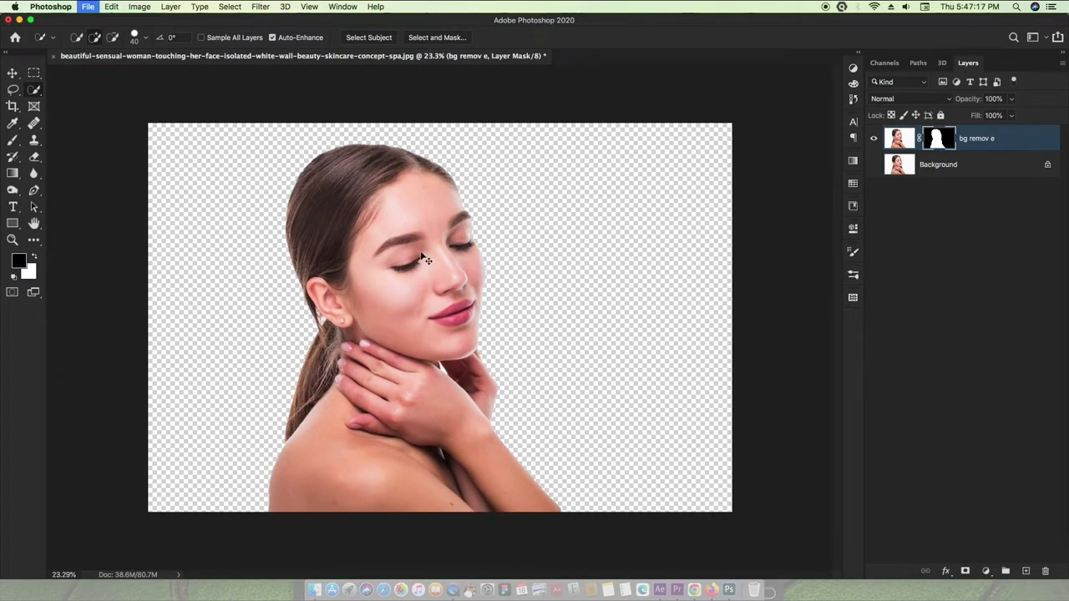
key("ctrl+n")
- Create a new 1200-pixel-wide document and drag the cut-out woman layer into it
type("1200")
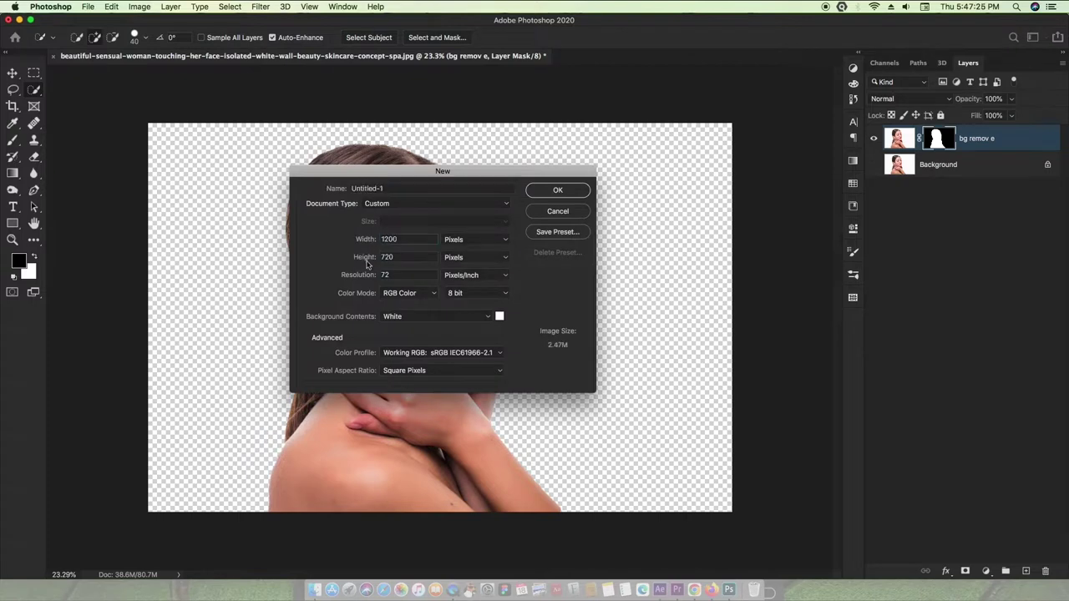
type("0")
key("Return")
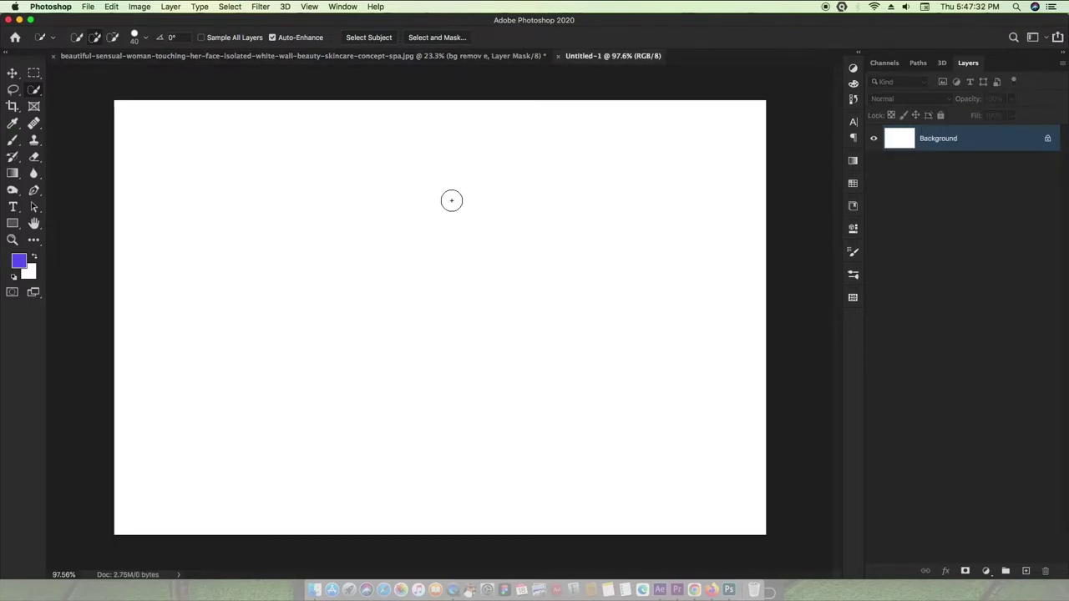
left_click(301, 55)
left_click_drag(941, 139, 489, 327)
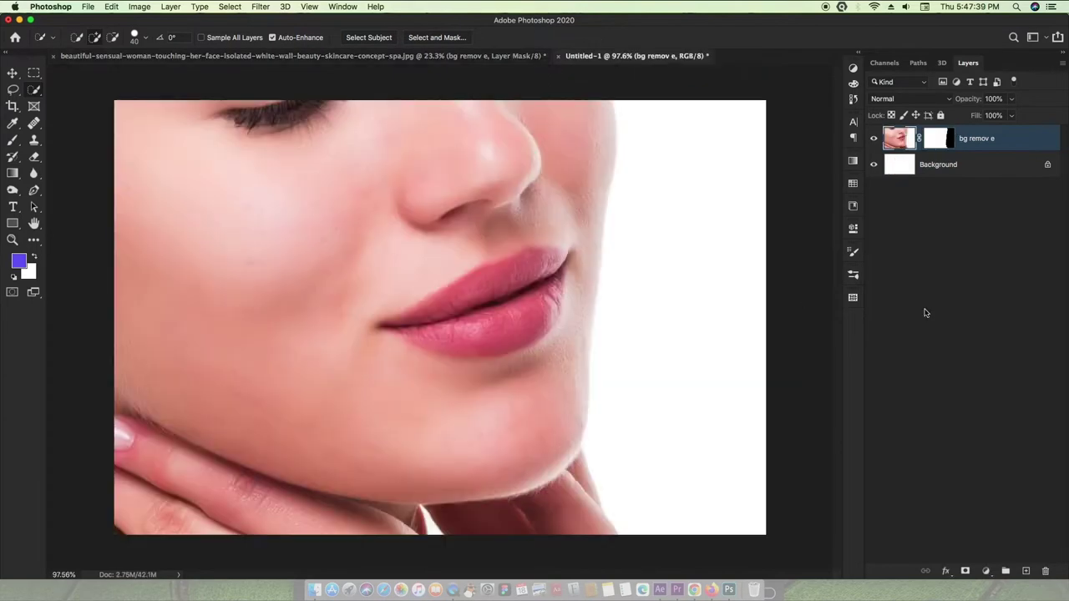
key("v")
key("ctrl+0")
- Scale the woman down with Free Transform to fit the new canvas
key("ctrl+t")
left_click_drag(102, 318, 364, 321)
key("Return")
key("ctrl+0")
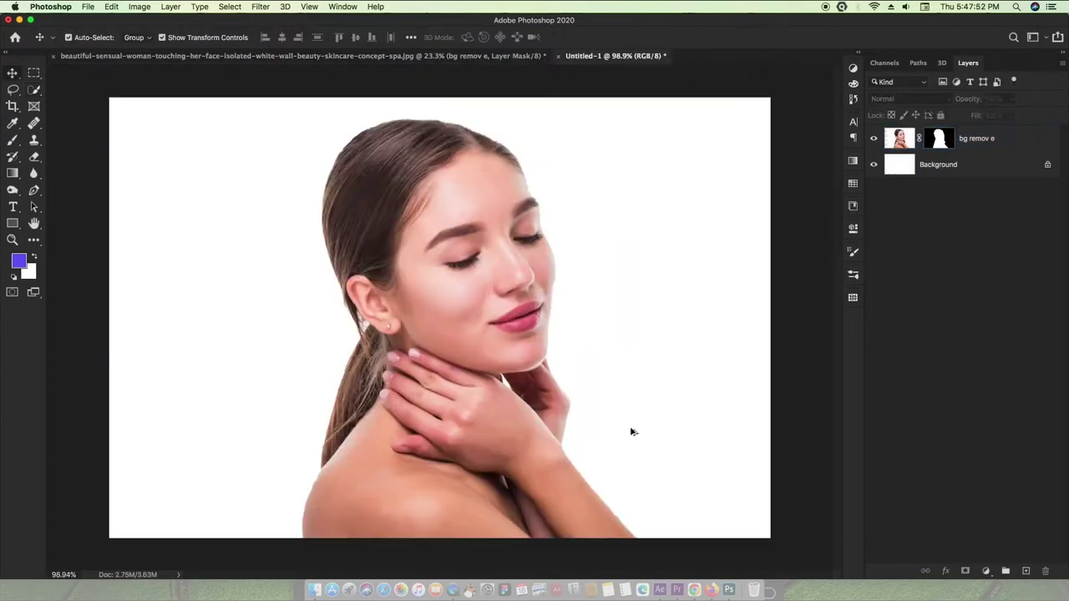
- Duplicate the woman layer as 'bg remov e copy' and nudge it slightly left
key("ctrl+j")
key("ctrl+z")
right_click(897, 139)
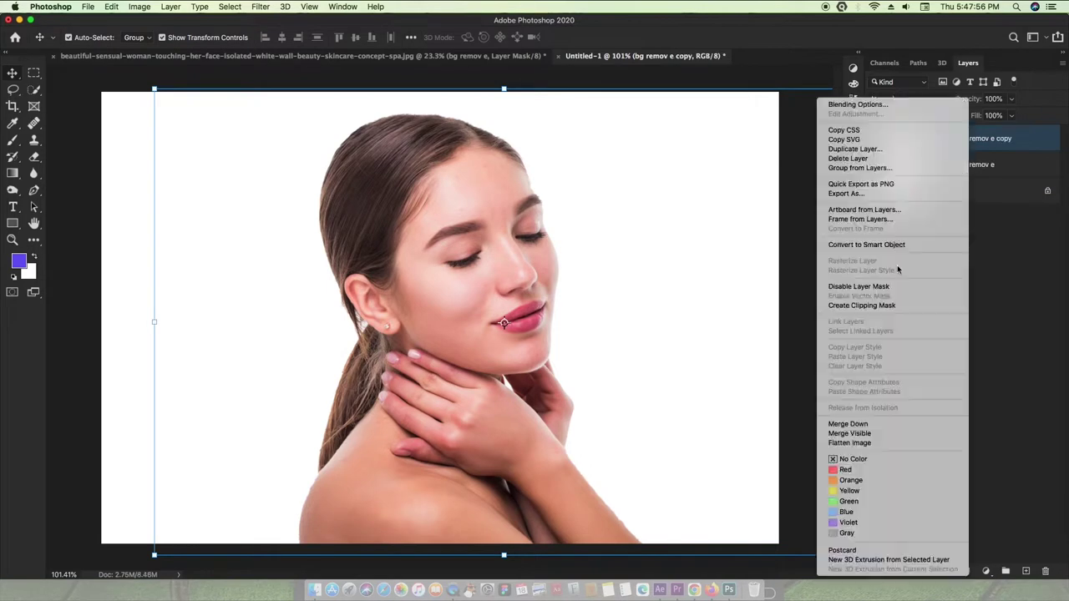
left_click(927, 242)
left_click_drag(491, 322, 467, 319)
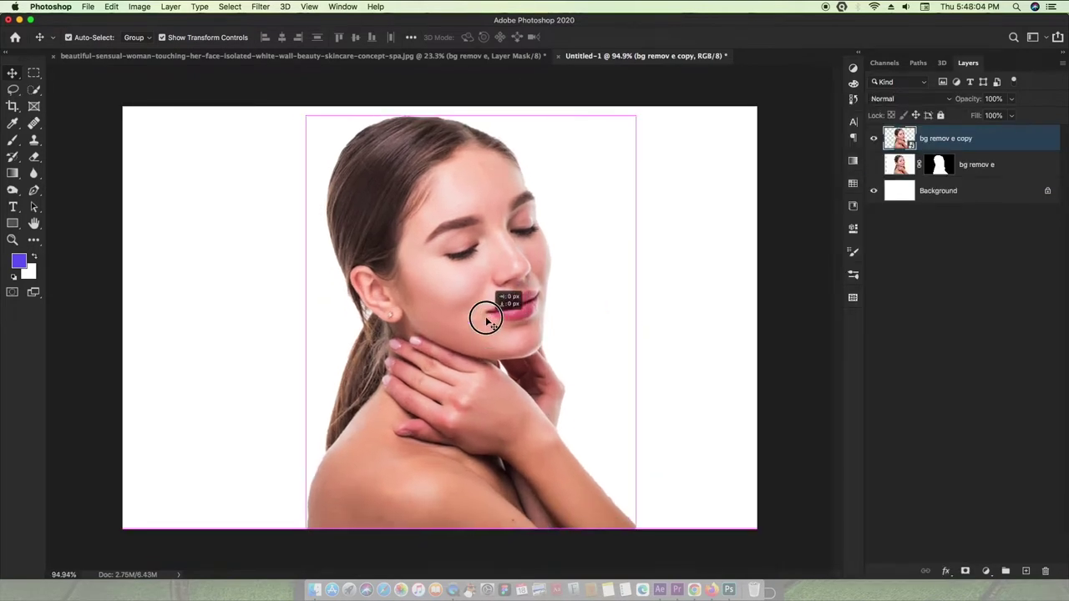
scroll(505, 280, "up", 2)
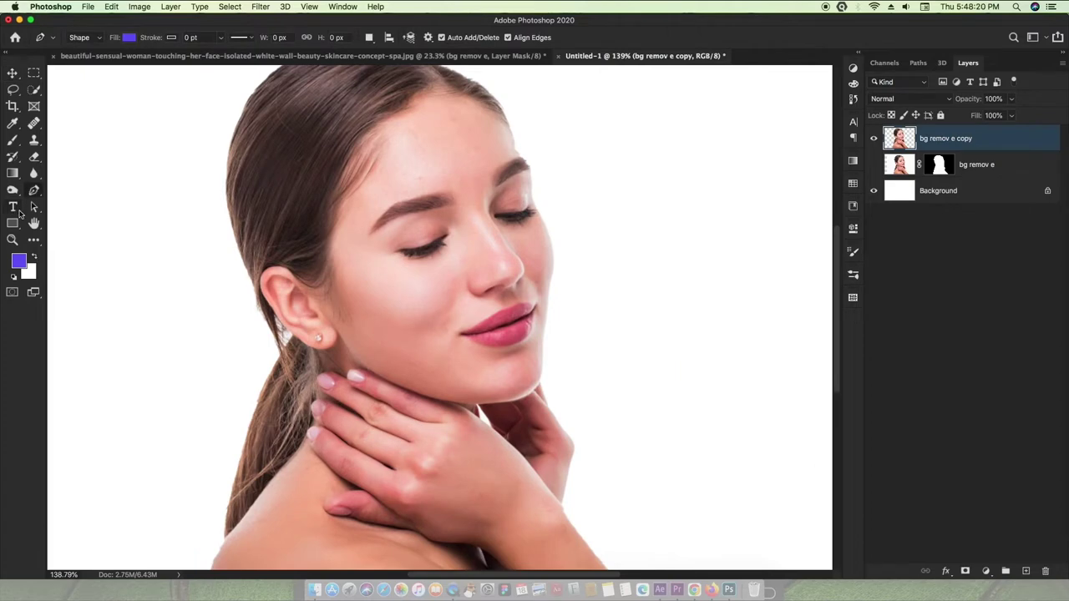
right_click(33, 190)
left_click(62, 189)
- Set a skin-pink shape fill and trace the face outline along the hairline and cheek
left_click(130, 38)
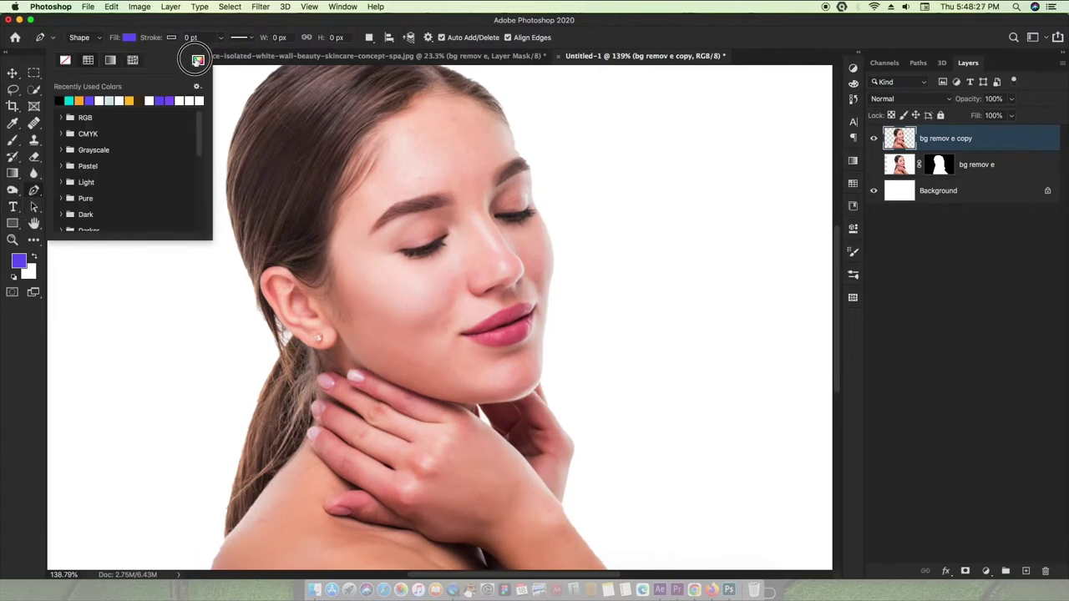
left_click(335, 235)
left_click_drag(342, 196, 359, 173)
left_click_drag(379, 123, 463, 96)
left_click_drag(507, 123, 513, 155)
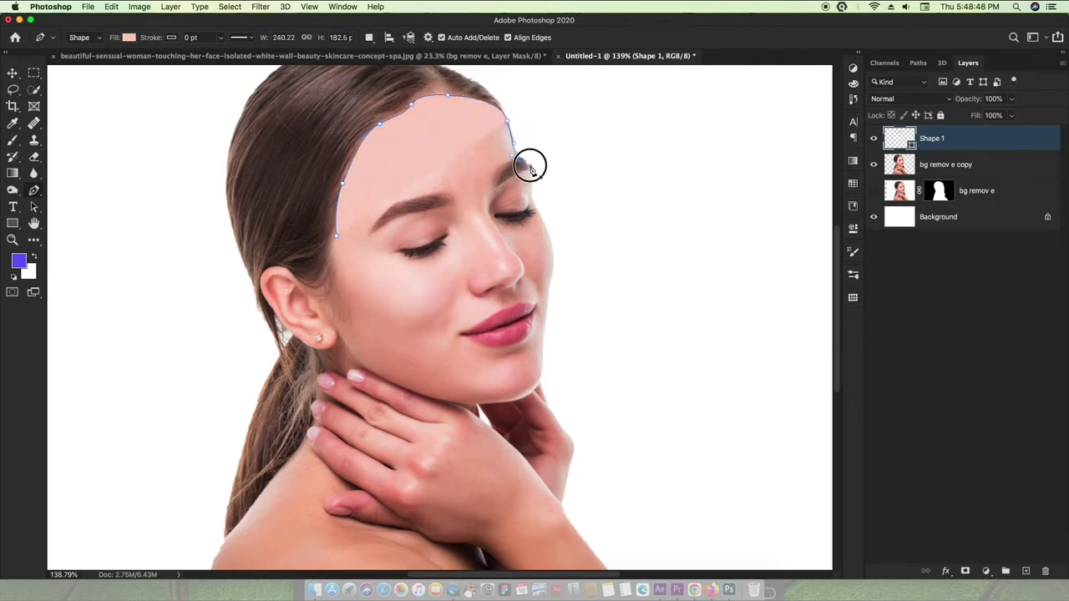
scroll(543, 222, "up", 5)
left_click_drag(557, 261, 563, 290)
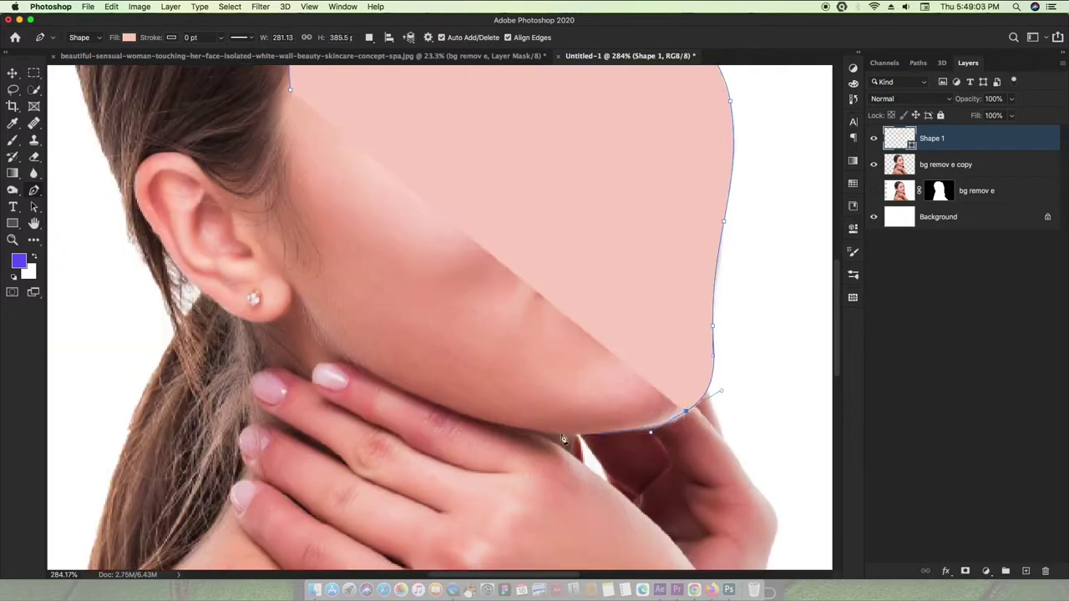
left_click_drag(504, 430, 653, 437)
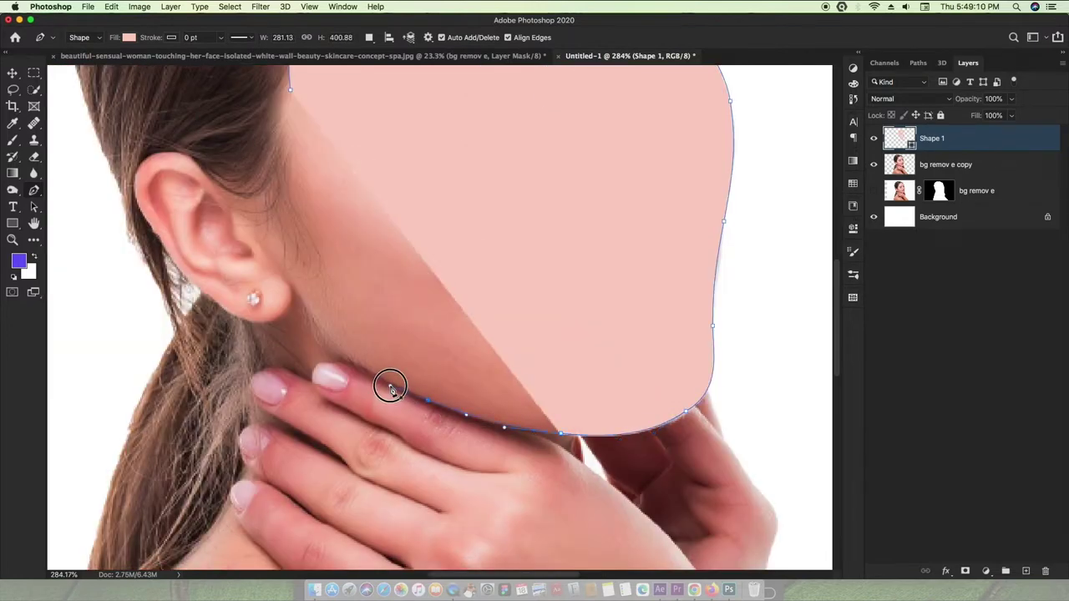
- Complete the pink face outline along the jaw and up past the ear
left_click(390, 386)
scroll(318, 400, "up", 3)
left_click(311, 336)
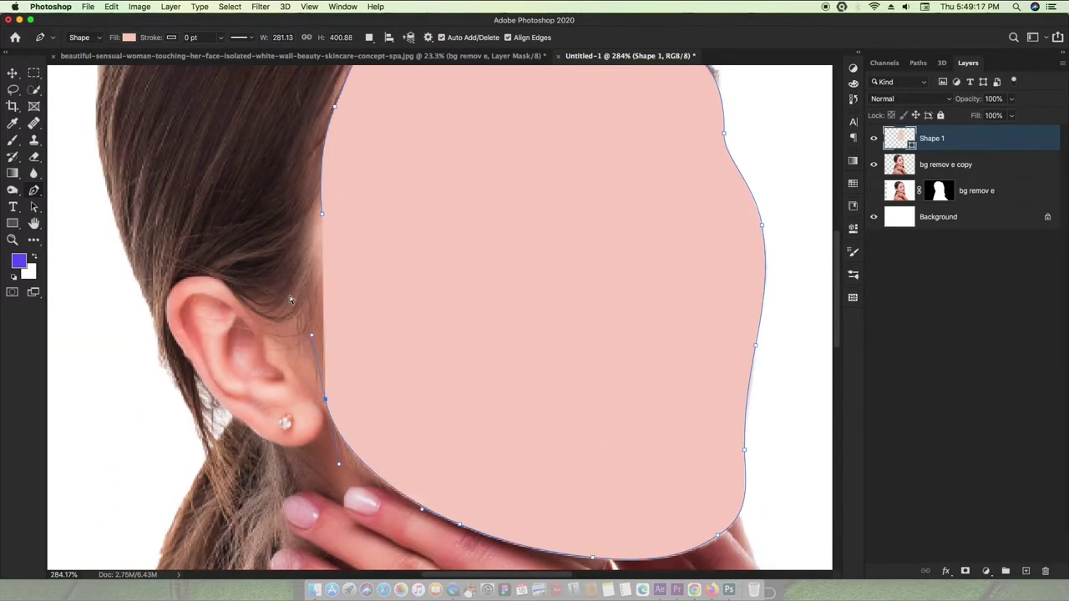
left_click_drag(291, 285, 326, 224)
left_click(319, 214)
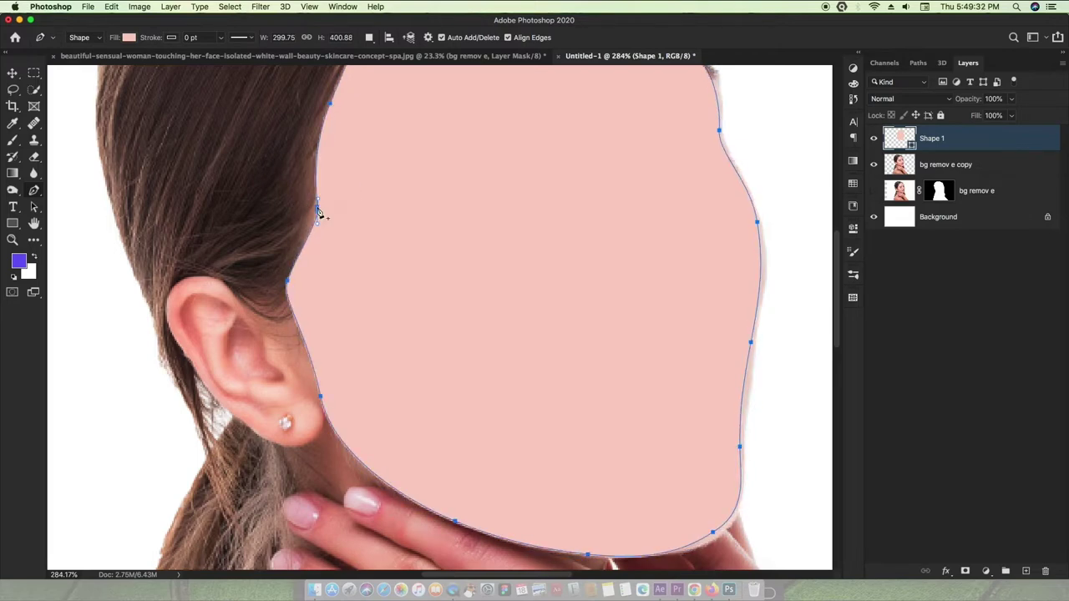
scroll(329, 276, "up", 5)
scroll(411, 229, "right", 2)
scroll(637, 306, "up", 2)
left_click(639, 306)
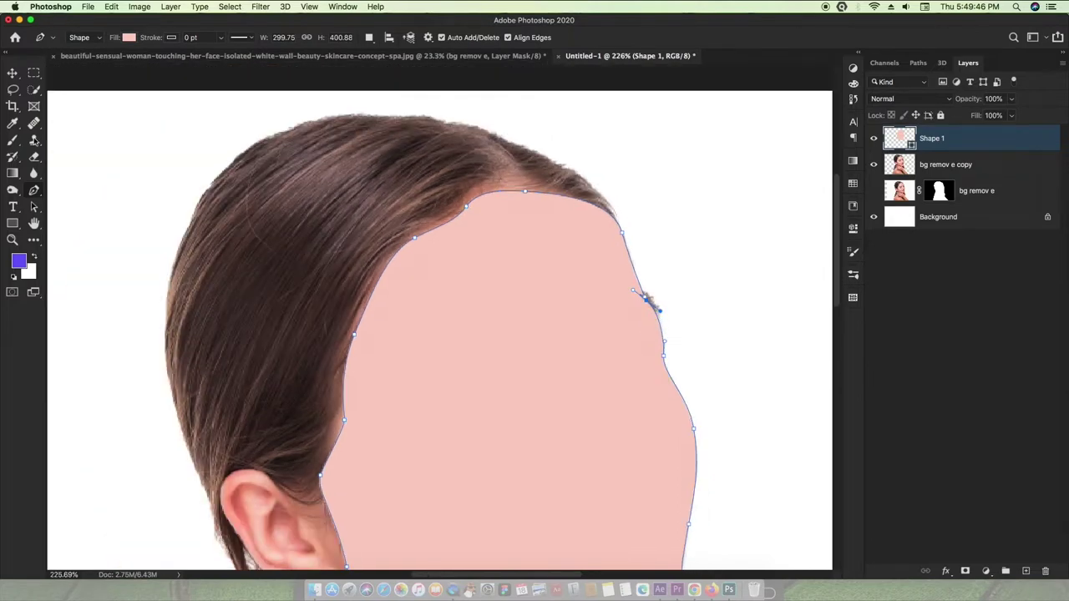
key("l")
scroll(467, 305, "down", 2)
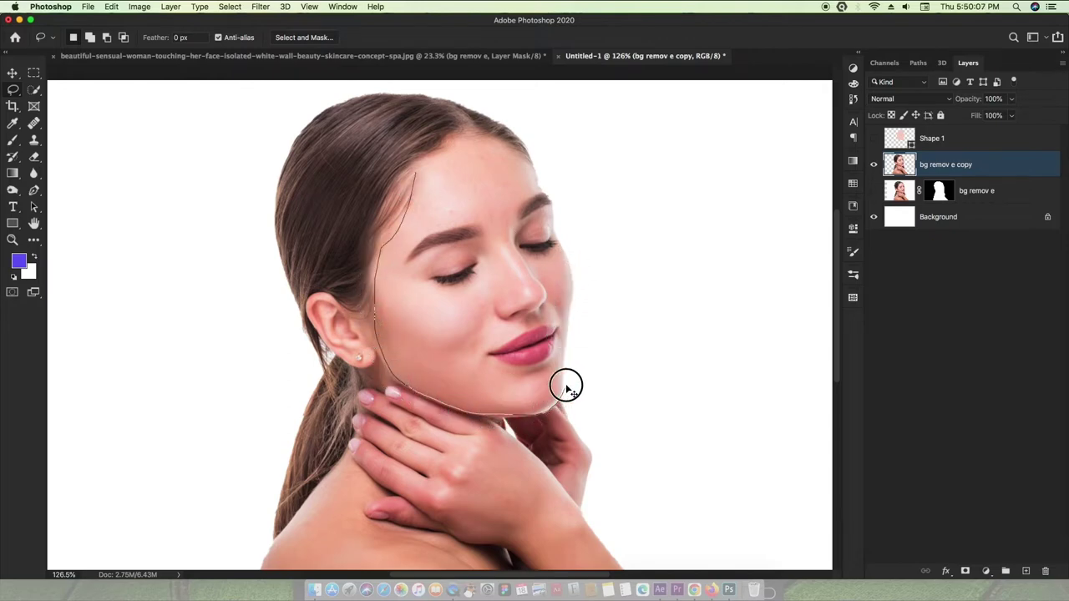
- Lasso the face, copy it to its own face layer, and hide it
left_click_drag(432, 159, 430, 155)
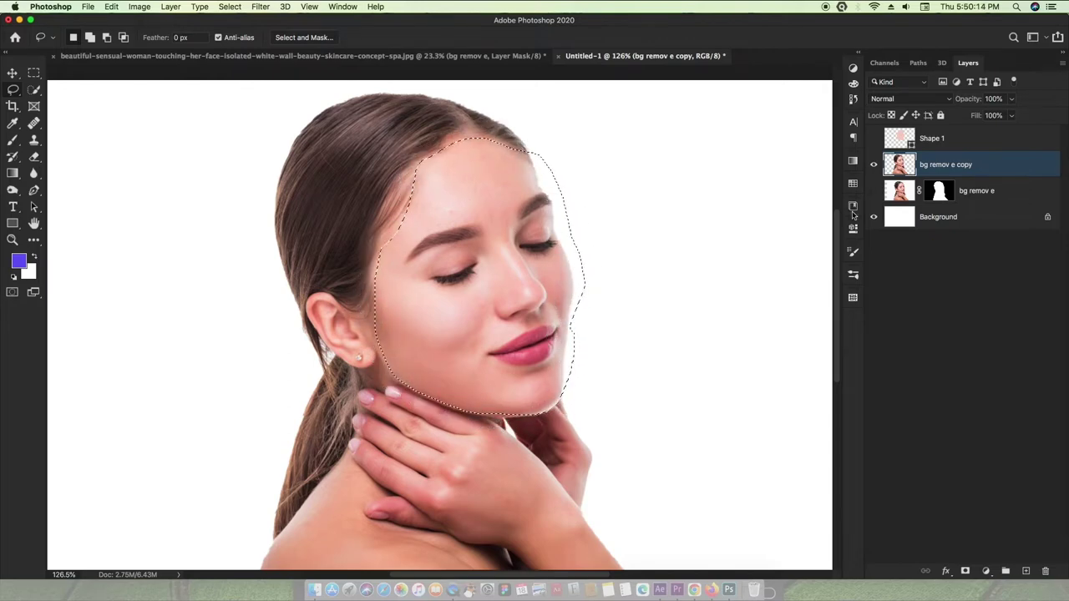
key("super+j")
type("face layer")
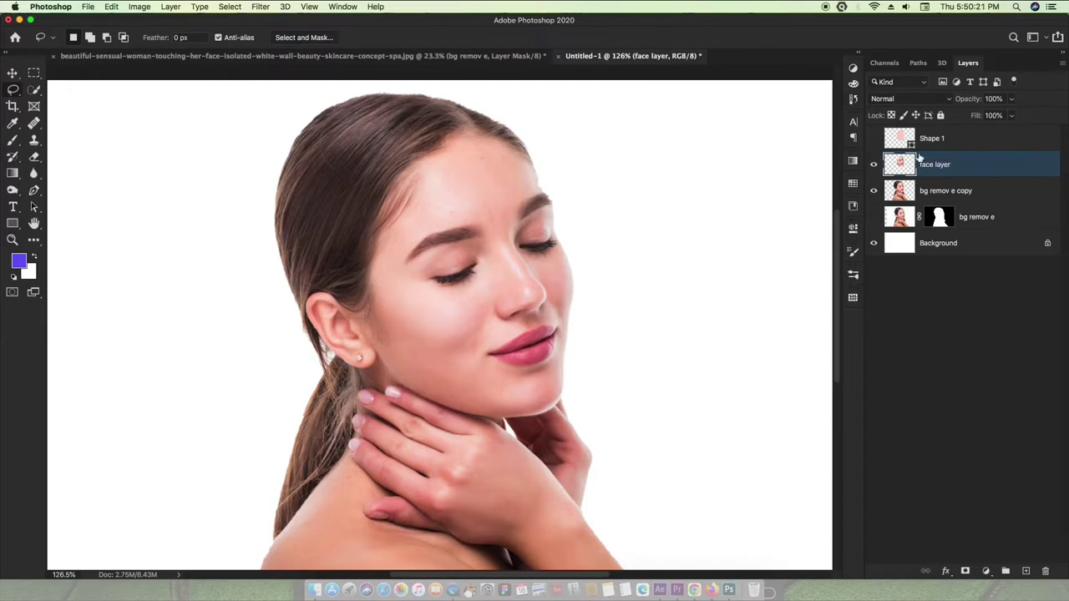
left_click(874, 165)
scroll(899, 170, "up", 3)
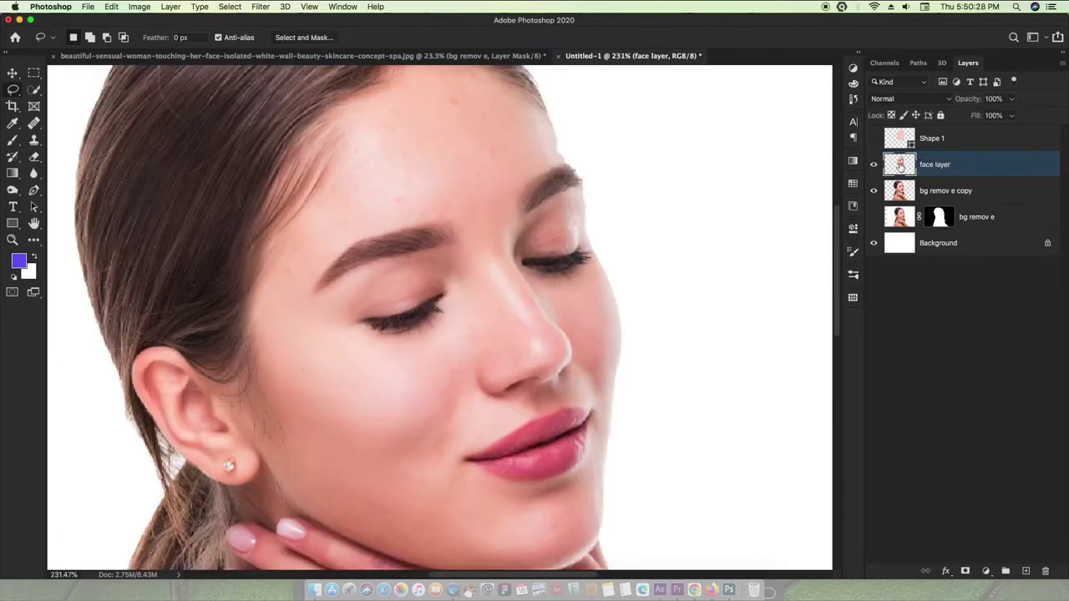
double_click(900, 166)
key("Escape")
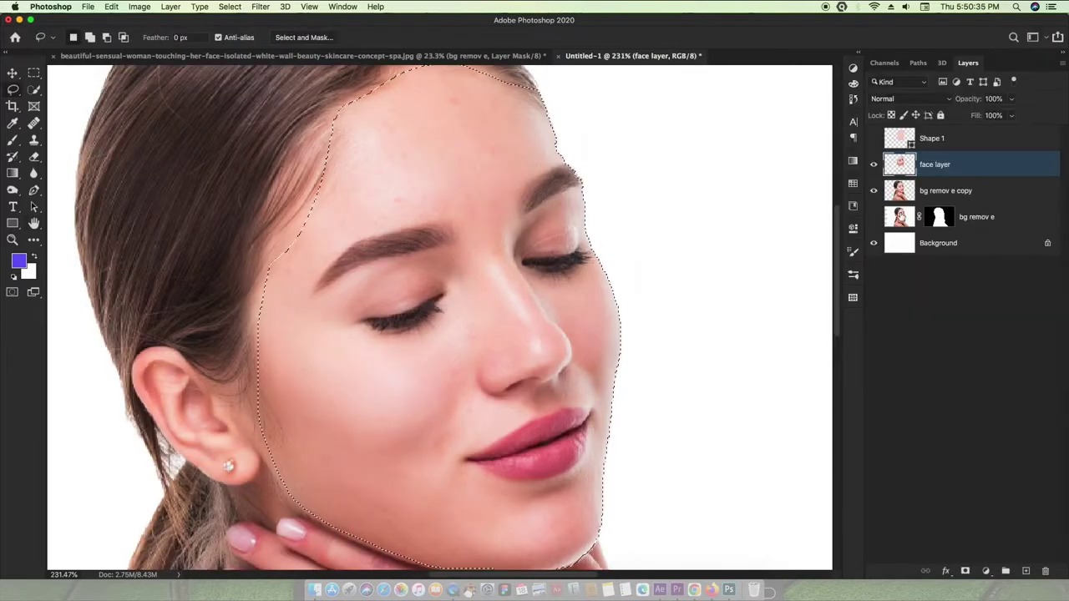
- Mask the face out of 'bg remov e copy' and show the pink Shape 1
left_click(945, 191)
left_click(965, 571)
key("ctrl+z")
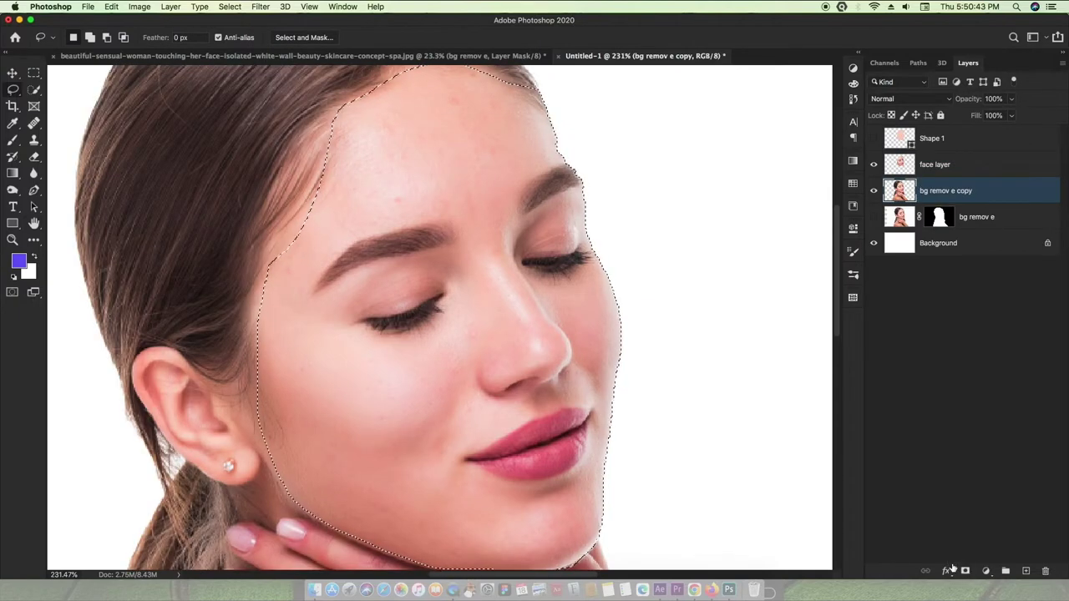
left_click(965, 571, "alt")
scroll(512, 315, "down", 3)
key("v")
left_click(454, 267)
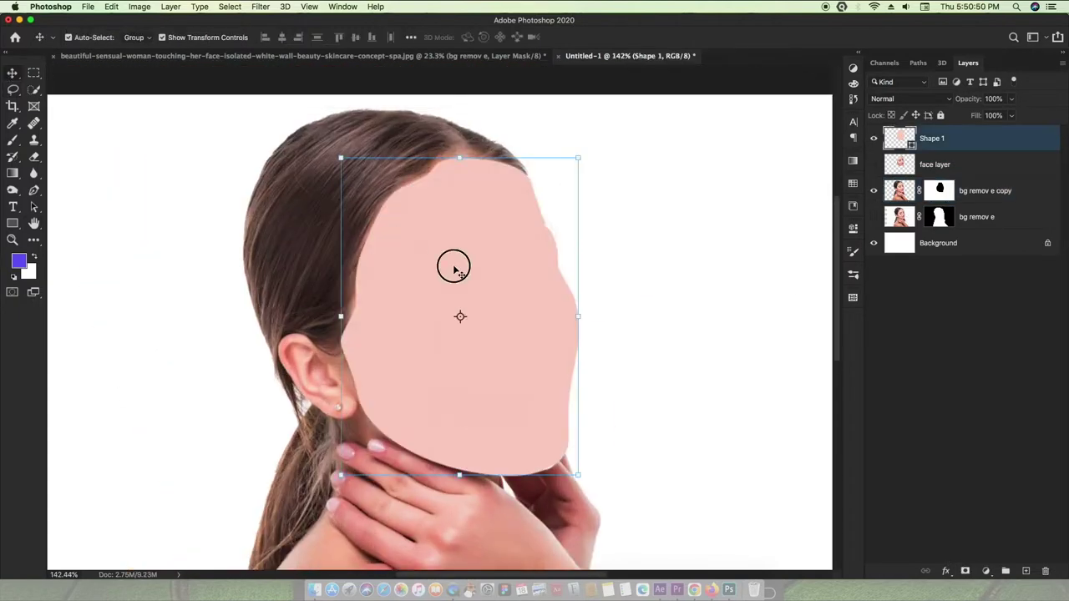
- Add an Inner Glow to Shape 1 in a light pink sampled from the face
scroll(453, 267, "up", 1)
left_click(945, 571)
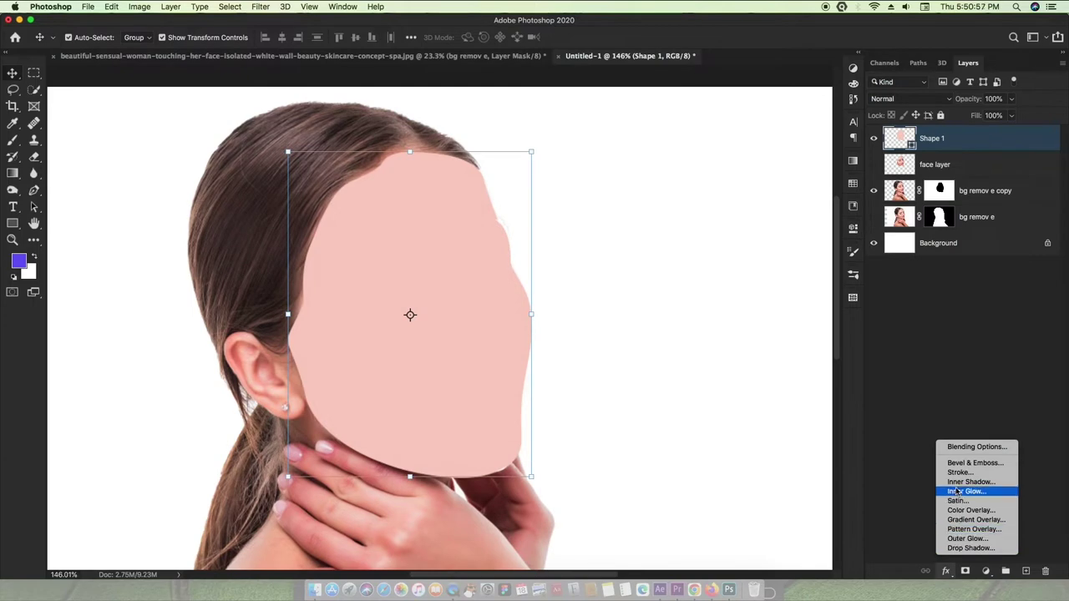
left_click(958, 491)
left_click(853, 174)
key("Escape")
left_click(804, 175)
left_click(447, 232)
left_click(533, 90)
left_click(772, 82)
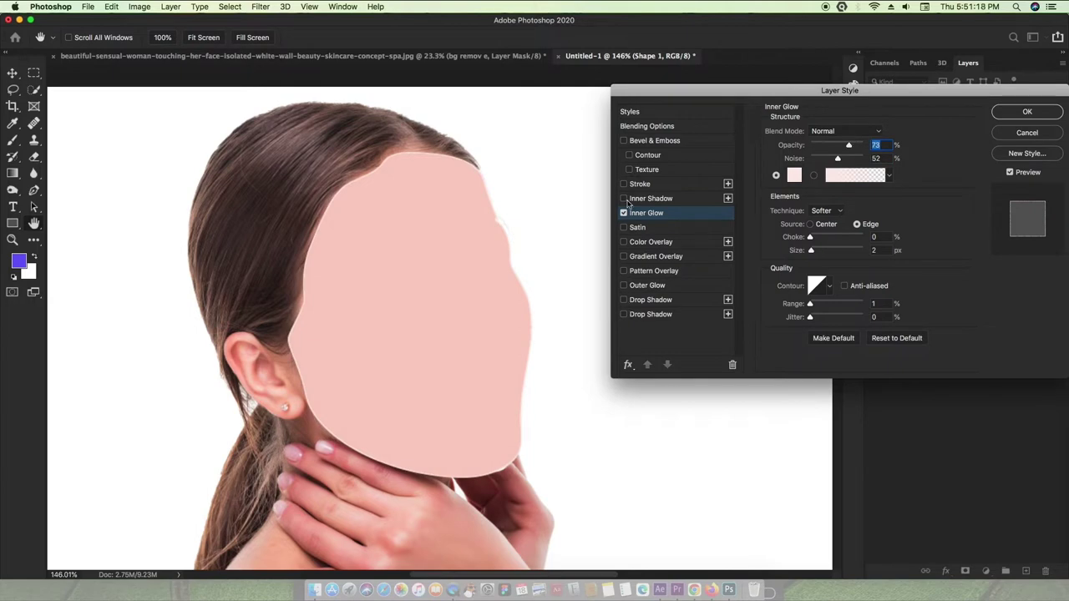
- Add a light pink Inner Shadow at 100% opacity, angle -147, distance 0, size 81
left_click(623, 198)
left_click(651, 198)
left_click(893, 132)
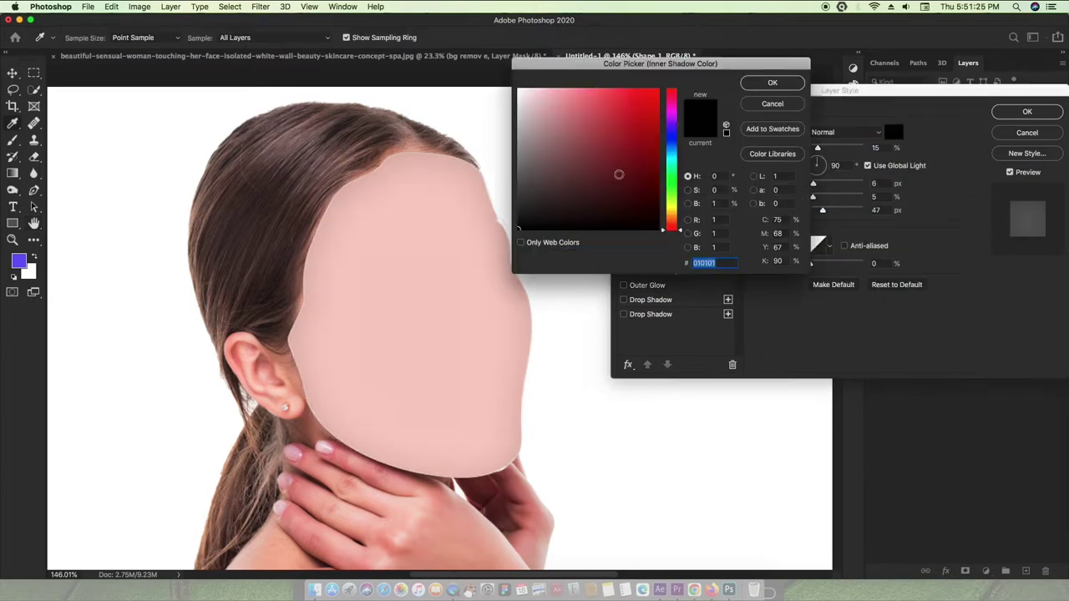
left_click(434, 251)
left_click(532, 90)
left_click(772, 83)
left_click_drag(818, 148, 825, 148)
left_click_drag(813, 184, 814, 211)
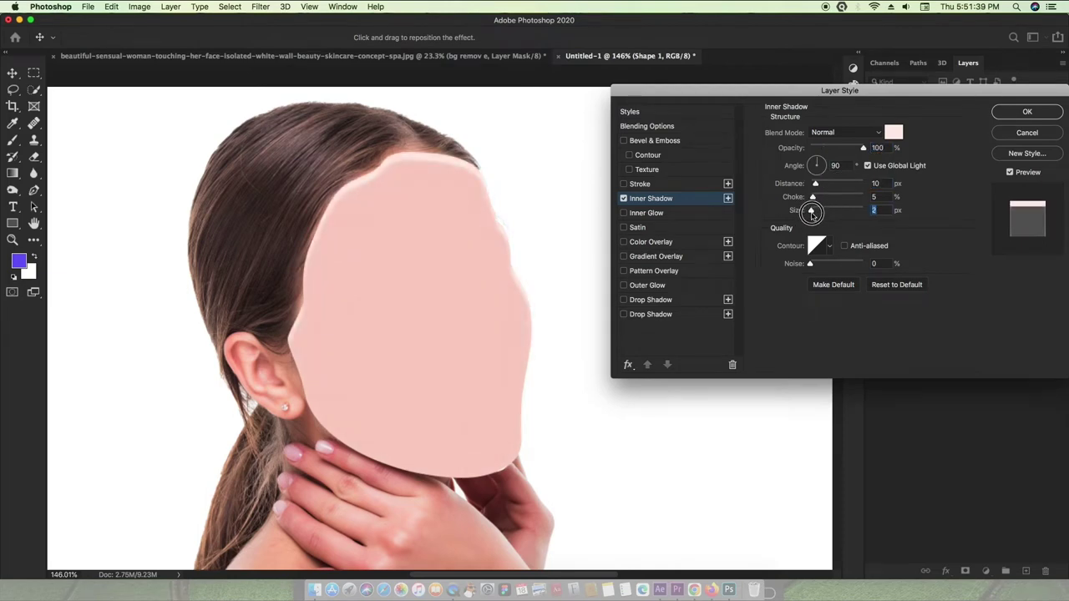
left_click_drag(817, 171, 812, 164)
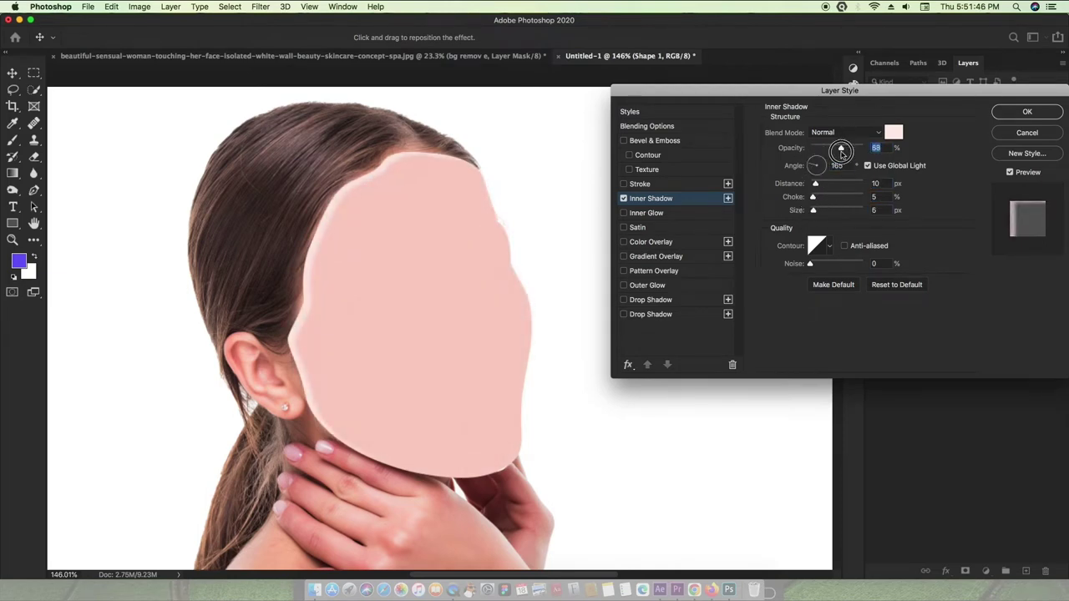
left_click_drag(813, 210, 829, 210)
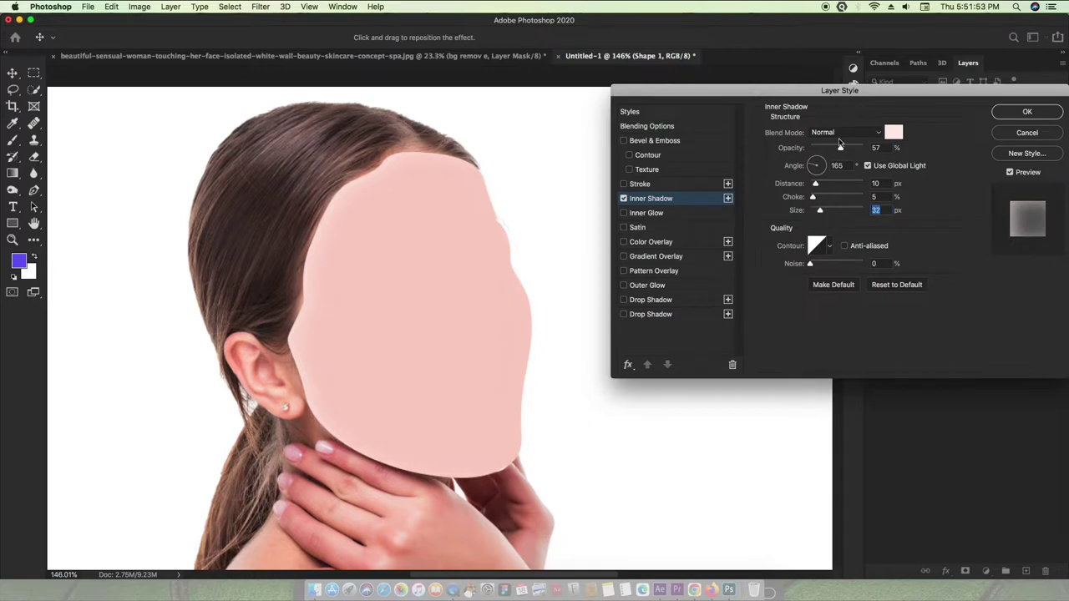
- Change the inner shadow colour to a darker peach and apply the layer style
left_click(893, 132)
left_click(520, 119)
left_click(544, 86)
left_click_drag(544, 86, 565, 96)
left_click(755, 84)
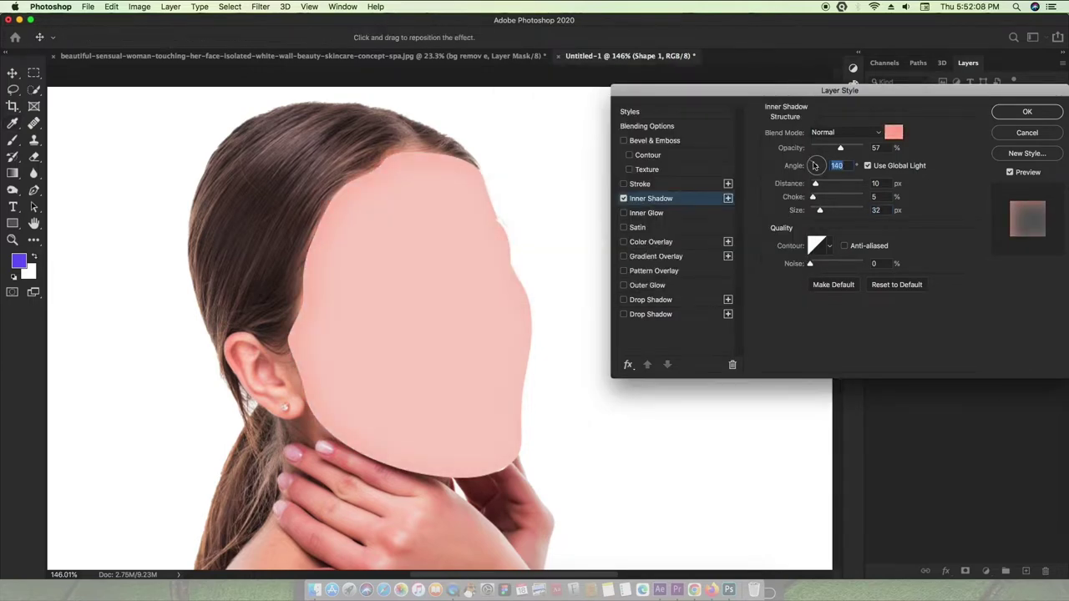
left_click(1019, 118)
scroll(501, 259, "up", 2)
key("p")
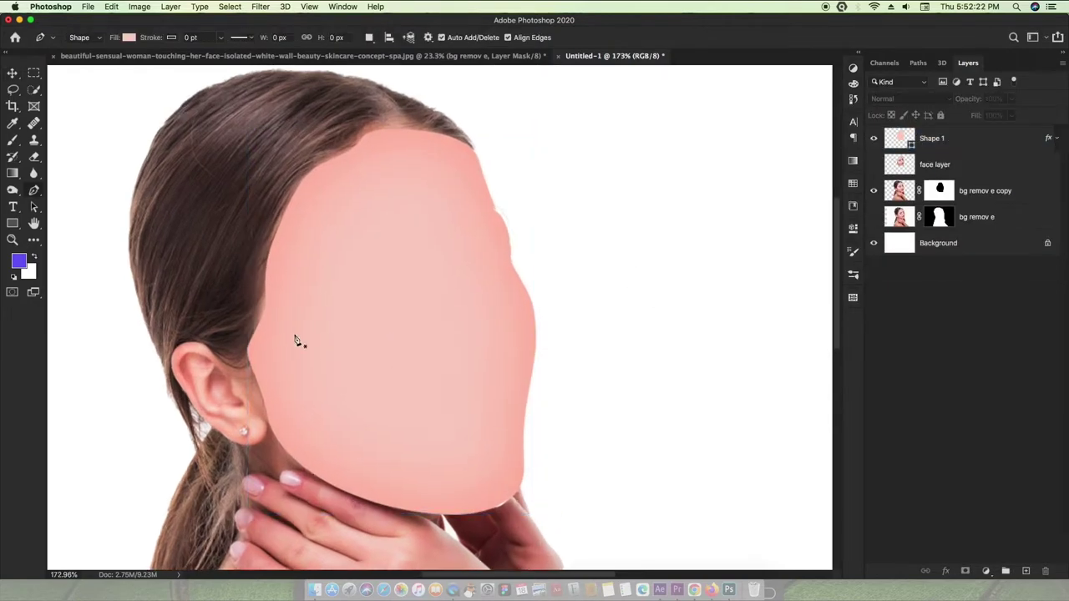
- Start Shape 2 at the forehead, curving down to the jaw, ear edge and neck
left_click(350, 150)
left_click_drag(415, 241, 436, 290)
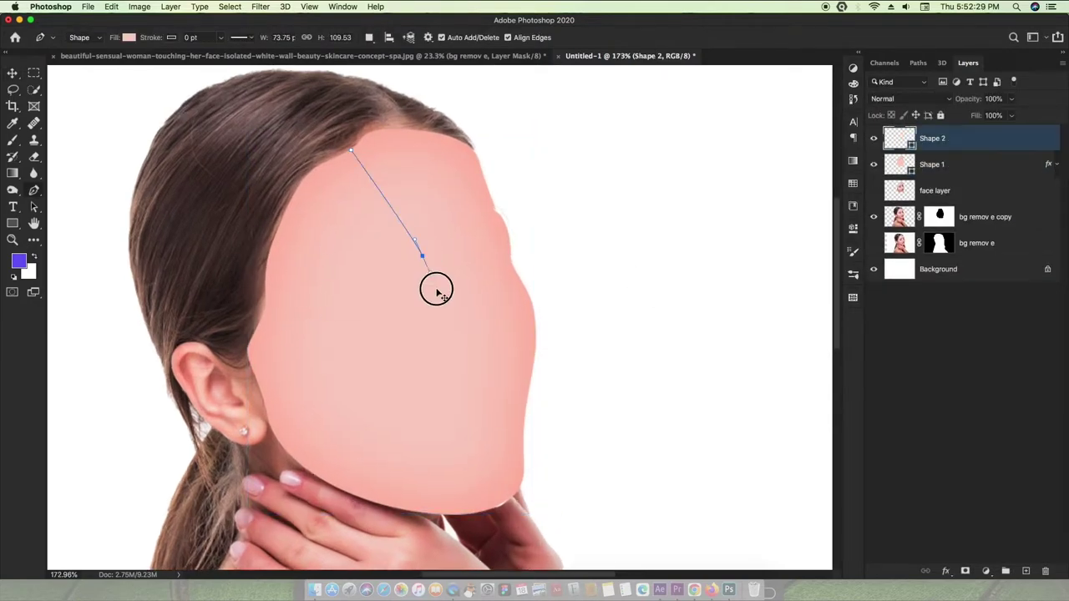
left_click_drag(457, 448, 453, 503)
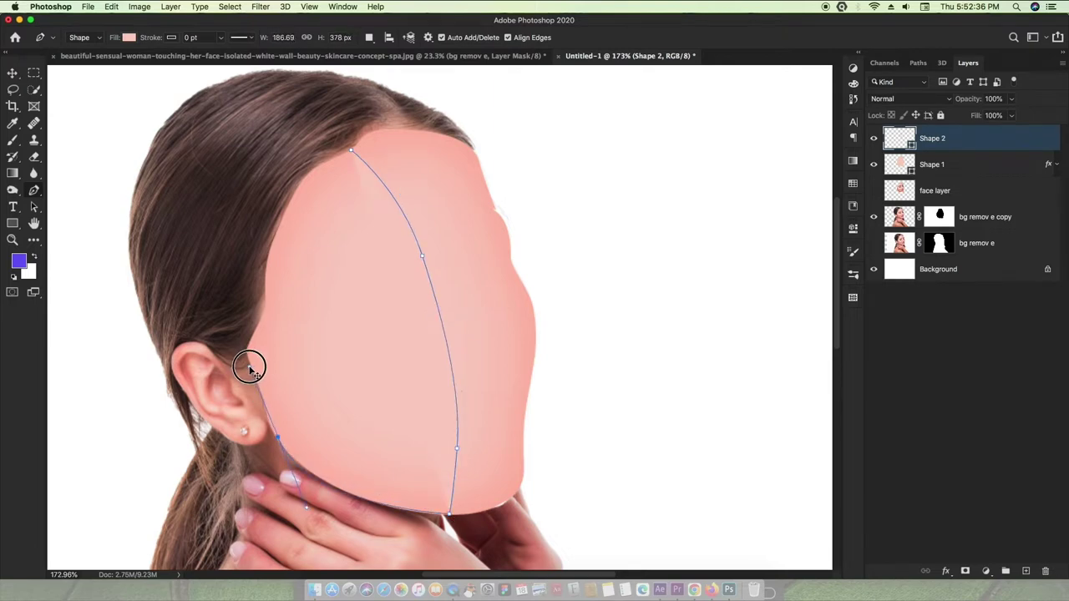
scroll(253, 412, "up", 3)
scroll(253, 412, "up", 2)
left_click_drag(289, 323, 309, 392)
left_click_drag(334, 477, 362, 432)
scroll(432, 427, "down", 3)
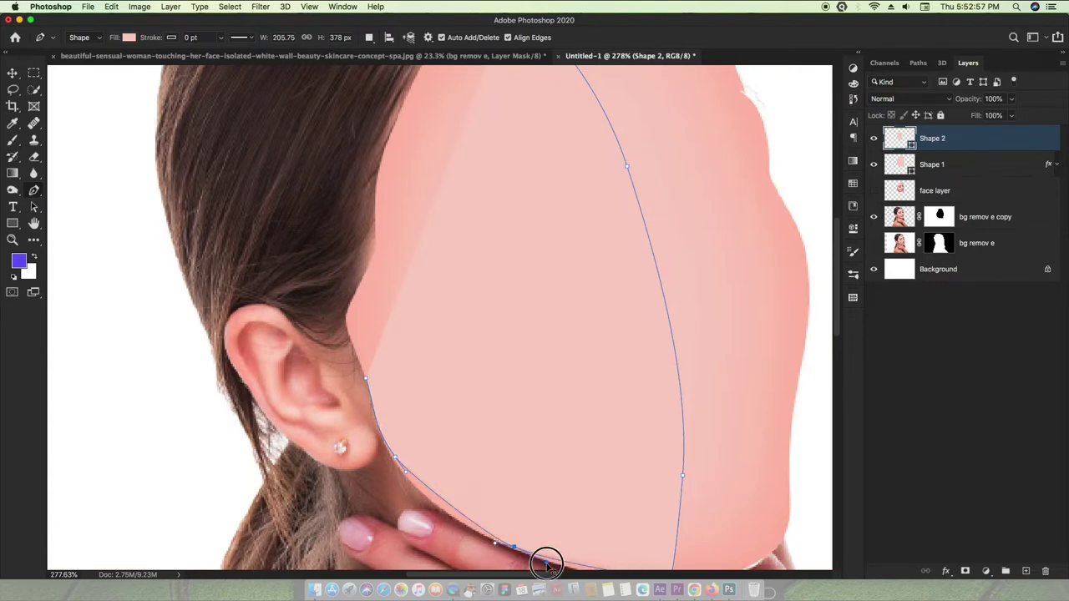
- Trace the shape along the jaw above the fingers and adjust the curve beside the ear
scroll(567, 403, "up", 2)
scroll(492, 447, "up", 2)
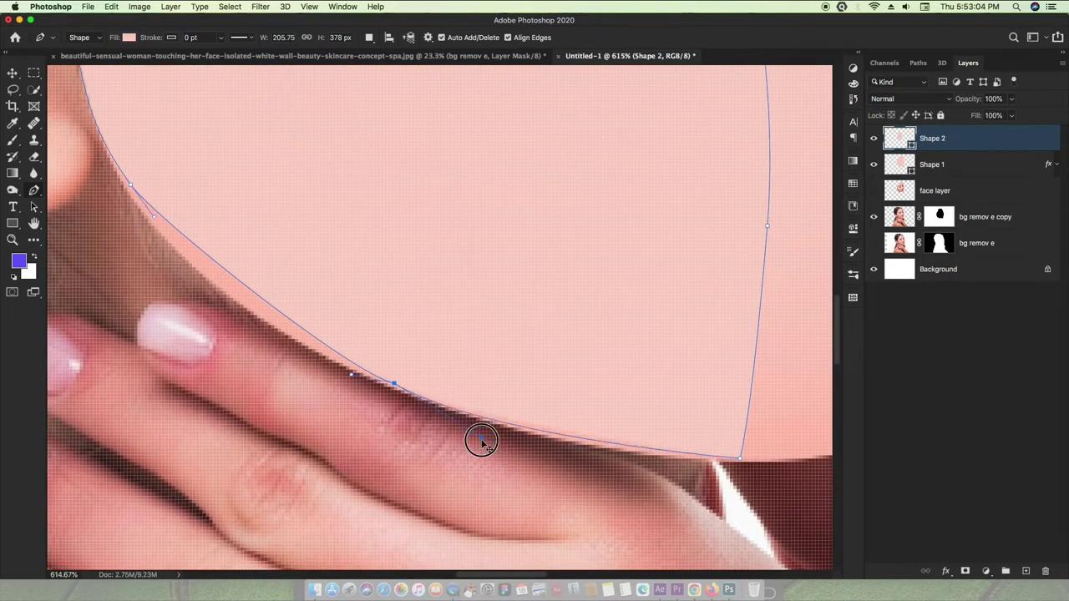
scroll(482, 440, "up", 2)
scroll(482, 441, "left", 2)
left_click_drag(506, 520, 632, 538)
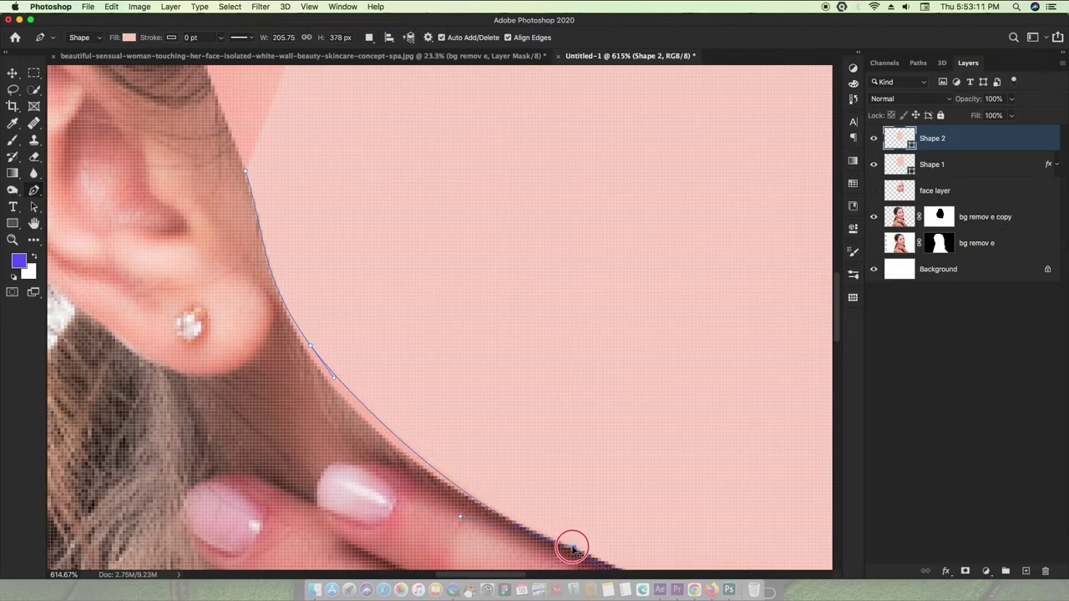
scroll(632, 538, "up", 2)
left_click_drag(321, 409, 307, 424)
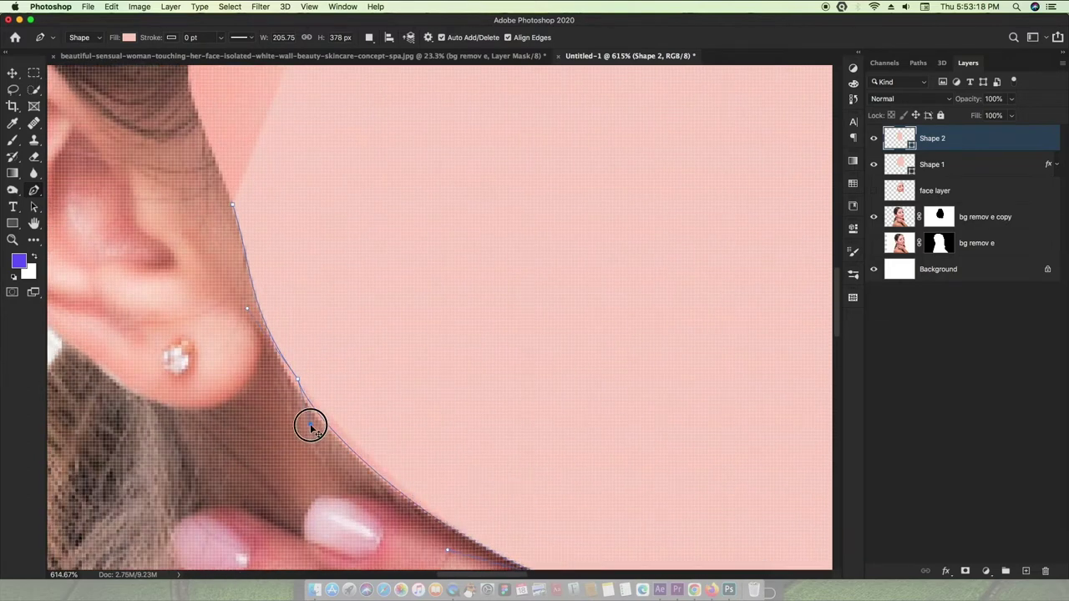
- Continue the outline up the hairline and close the path back at its start
scroll(310, 425, "up", 3)
left_click(143, 317)
left_click_drag(123, 243, 135, 195)
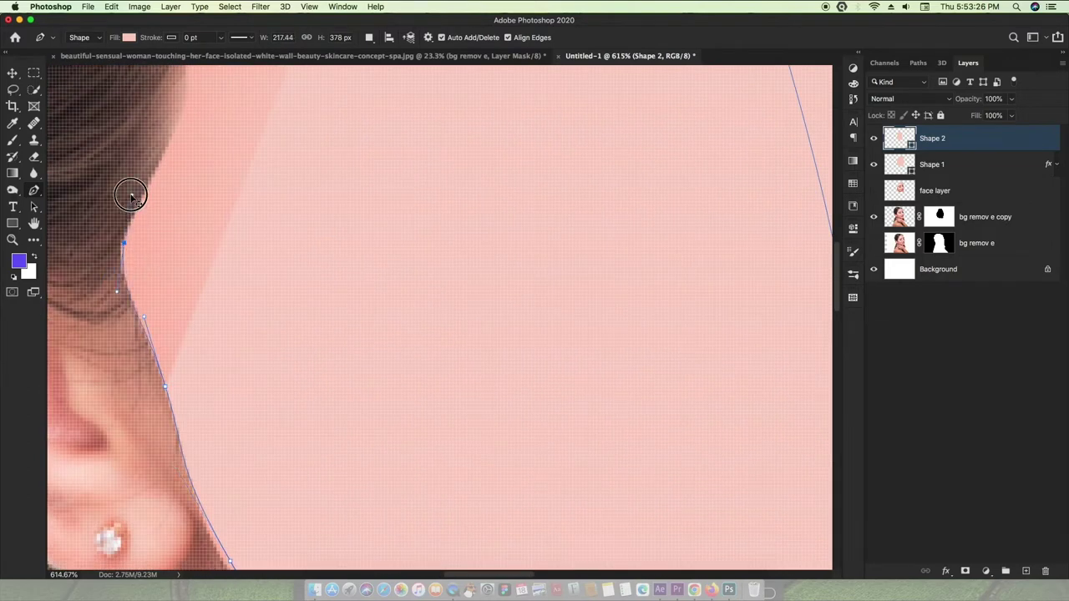
scroll(143, 189, "up", 3)
left_click_drag(165, 288, 165, 252)
scroll(165, 219, "up", 3)
left_click(267, 303)
left_click_drag(338, 222, 385, 197)
left_click(465, 156)
- Fill Shape 2 with black
scroll(465, 156, "down", 5)
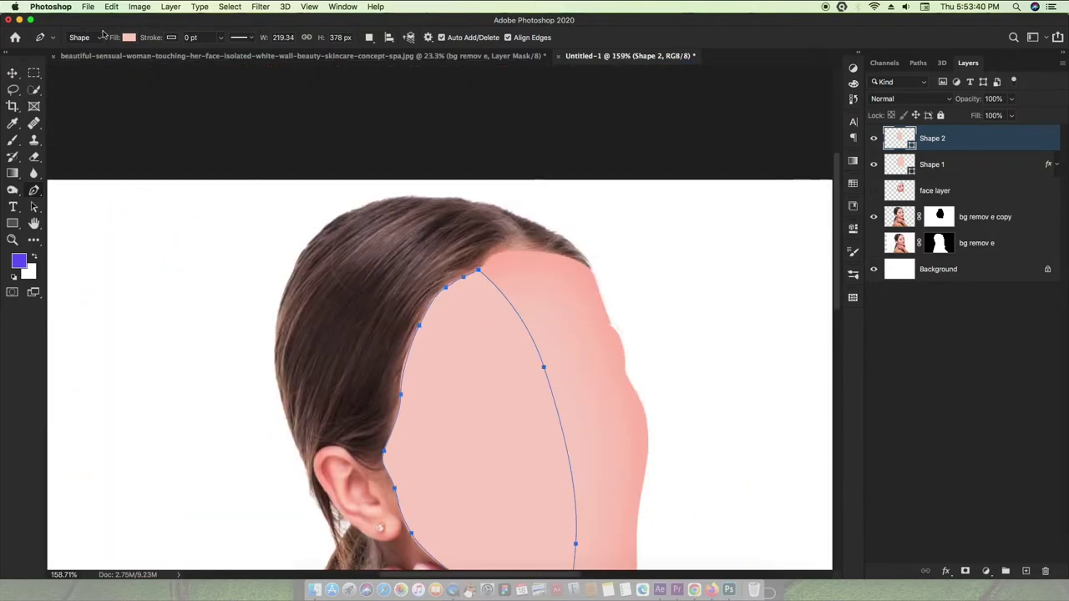
left_click(128, 38)
left_click(68, 101)
left_click(134, 40)
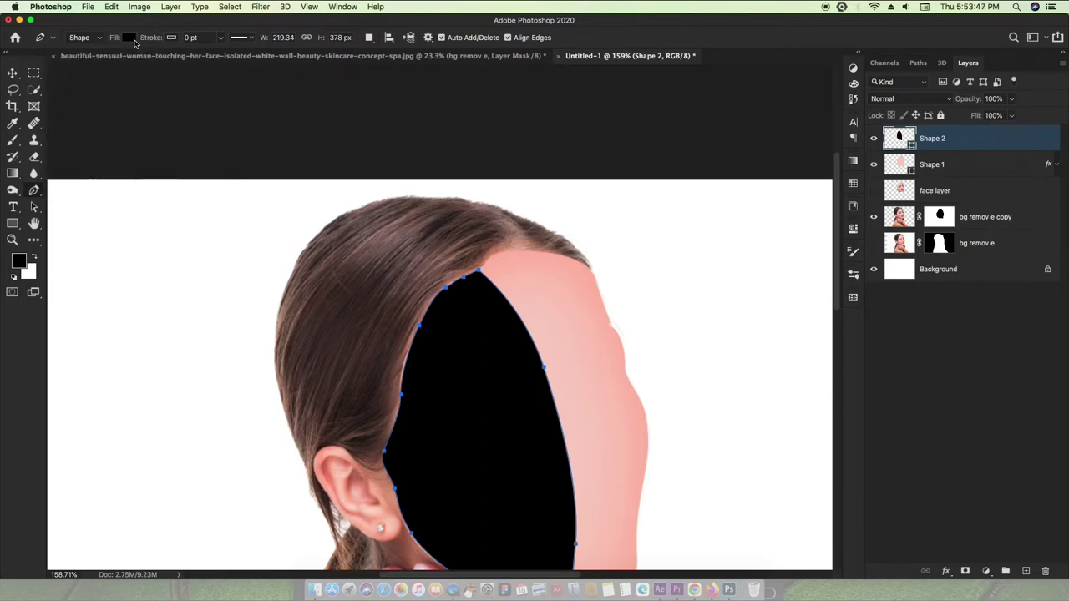
- Change Shape 2's fill colour to a mid grey
left_click(20, 263)
left_click(514, 160)
key("Return")
double_click(910, 142)
left_click(510, 161)
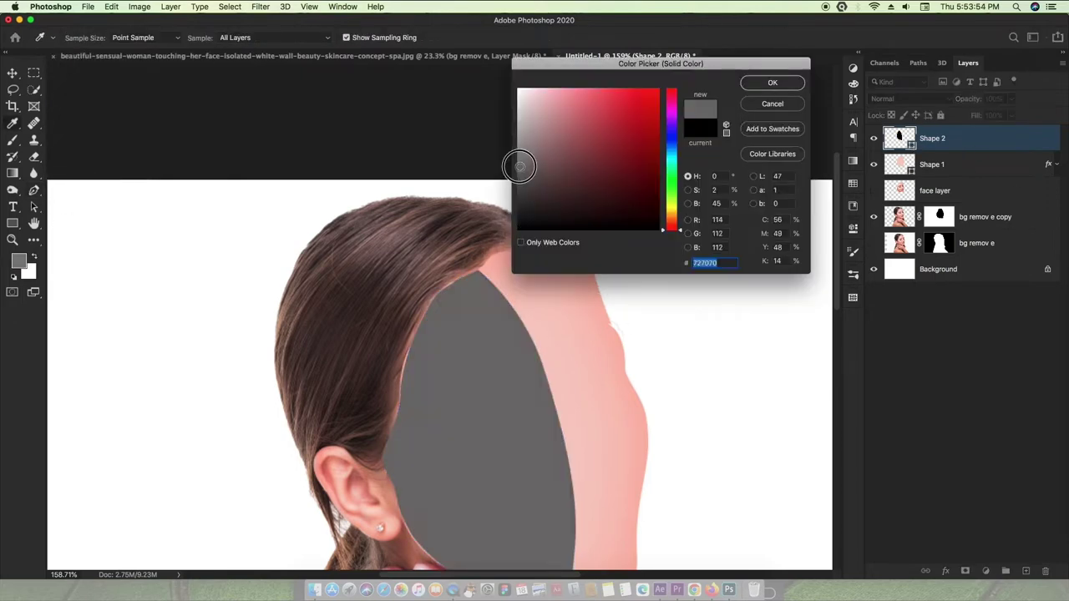
key("Return")
- Lower the grey shadow shape's layer opacity to 29%
key("ctrl+0")
key("v")
scroll(374, 280, "up", 1)
scroll(374, 280, "up", 1)
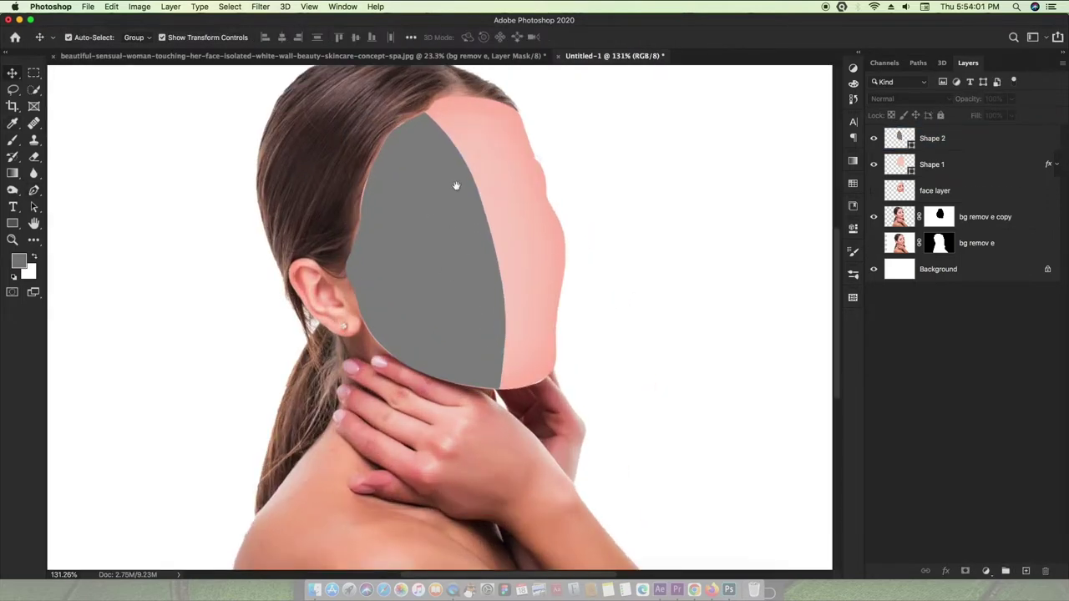
left_click(451, 217)
left_click(1011, 99)
left_click_drag(1012, 114, 977, 122)
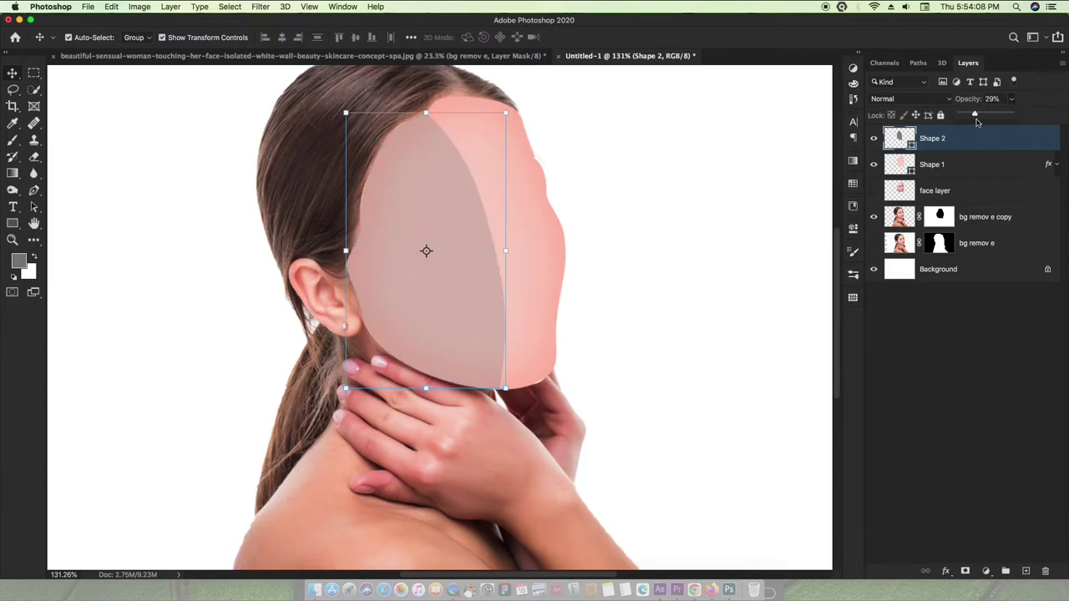
- Convert Shape 2 to a smart object and apply a 24.7-pixel Gaussian Blur
scroll(516, 248, "up", 1)
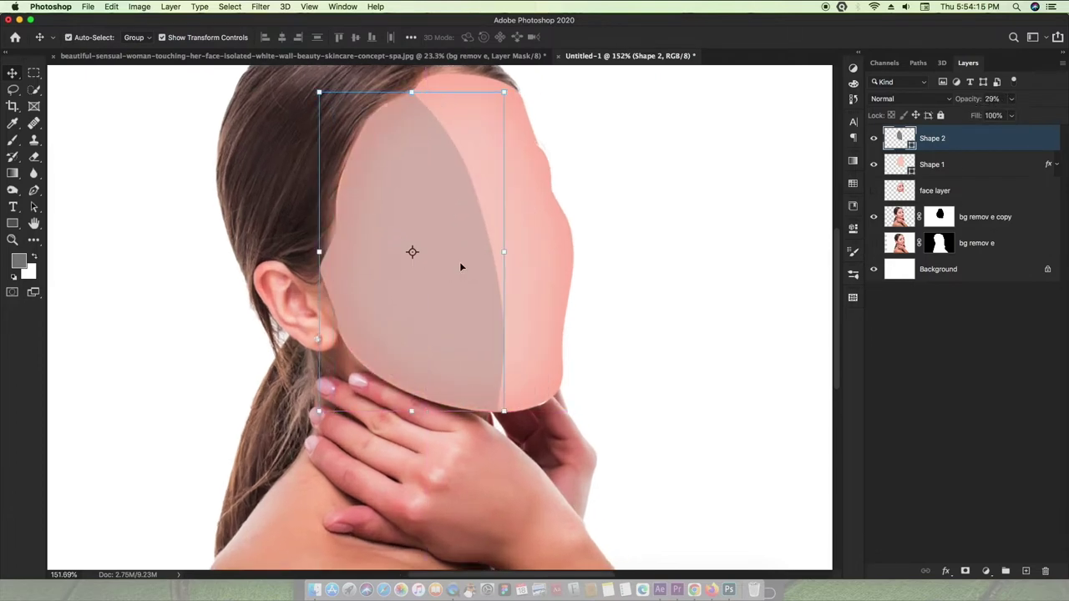
left_click(259, 6)
left_click(441, 172)
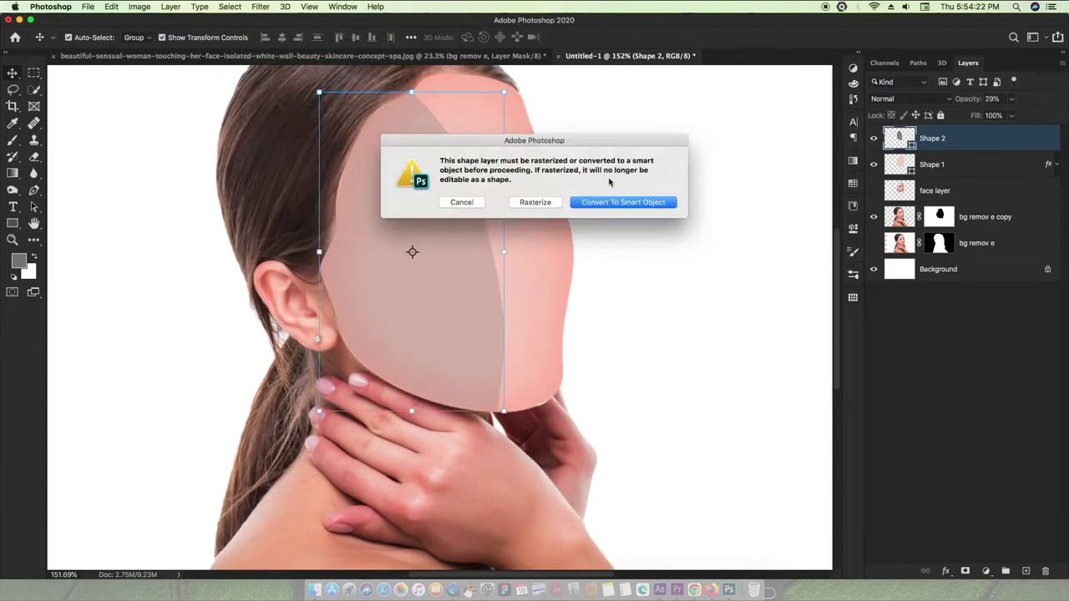
left_click(615, 201)
left_click_drag(702, 301, 689, 300)
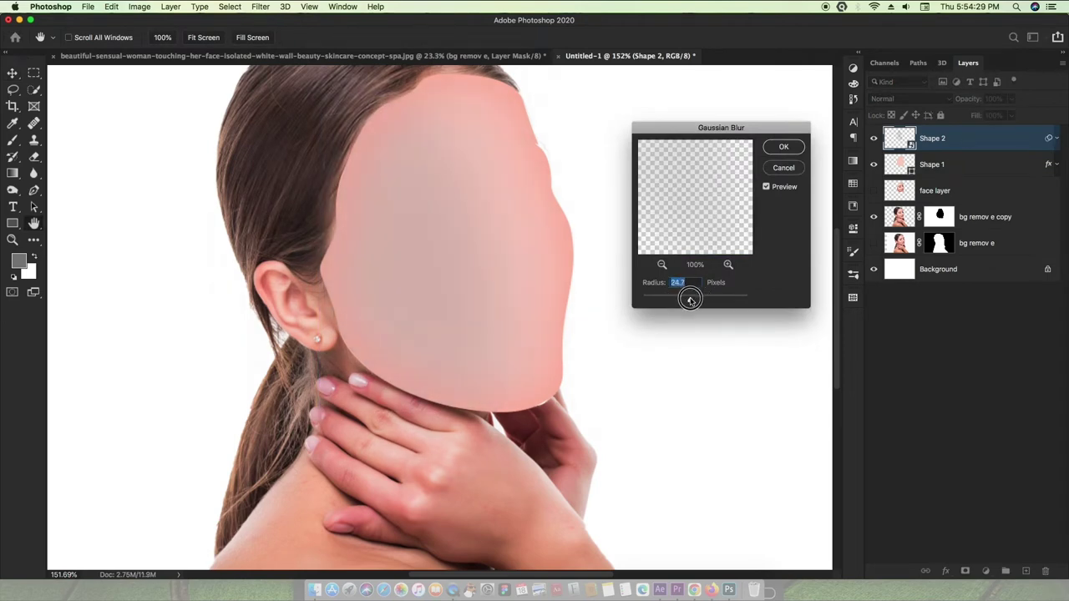
left_click(779, 153)
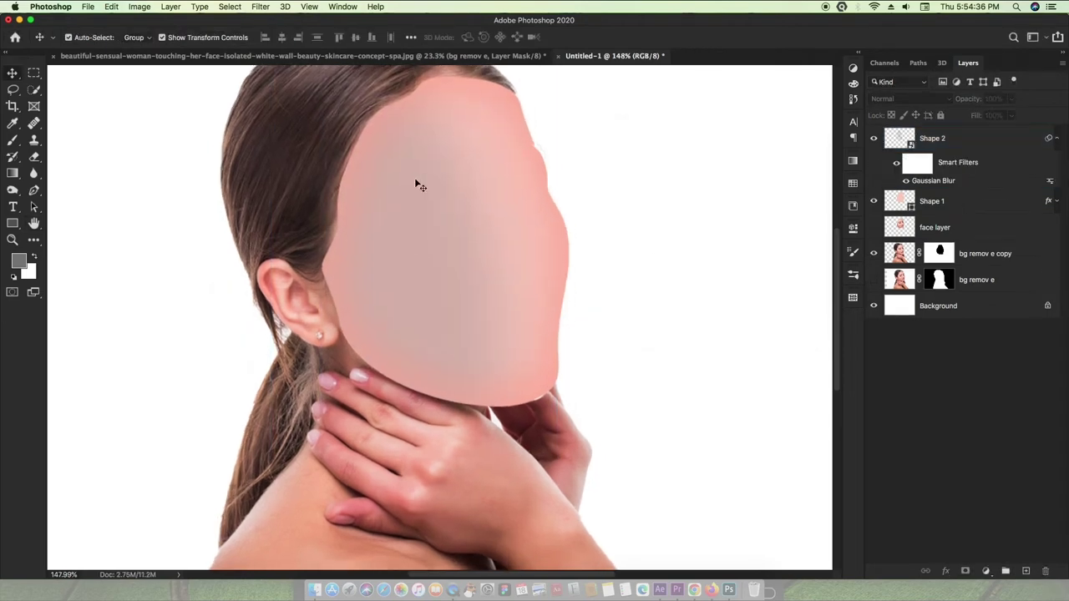
left_click(895, 204)
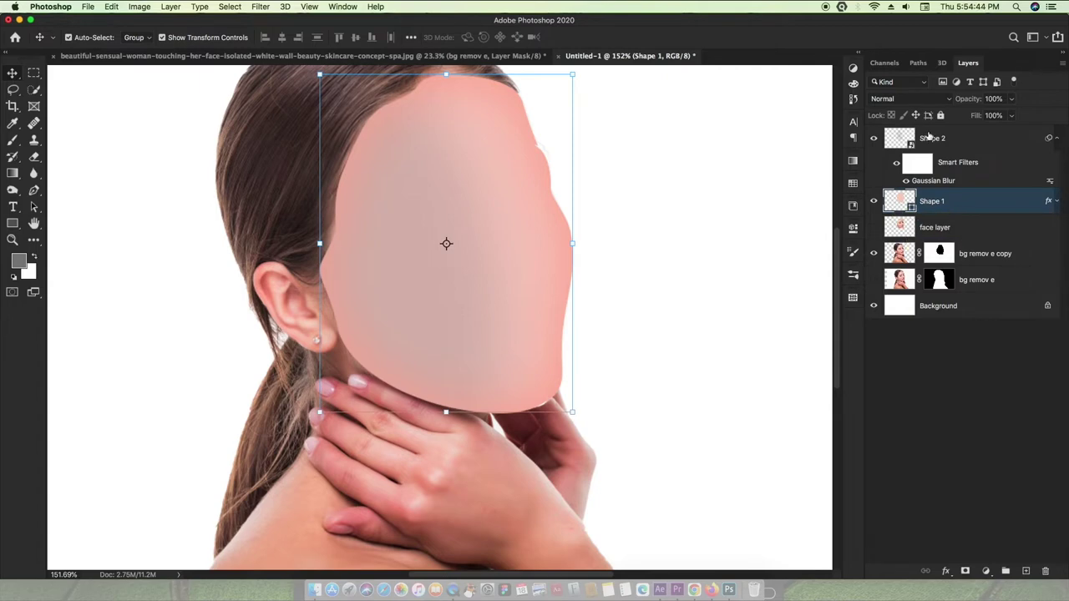
- Rename Shape 2 to 'shadow' and merge it with Shape 1 into a 'shadow face' layer
right_click(929, 137)
double_click(932, 138)
type("shadow")
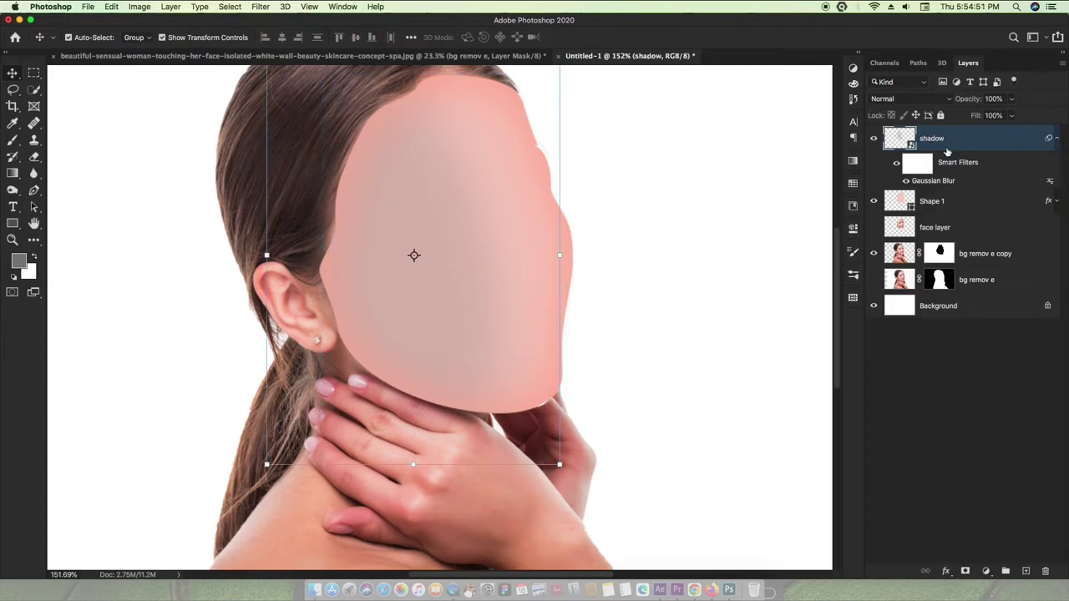
right_click(976, 198)
right_click(991, 149)
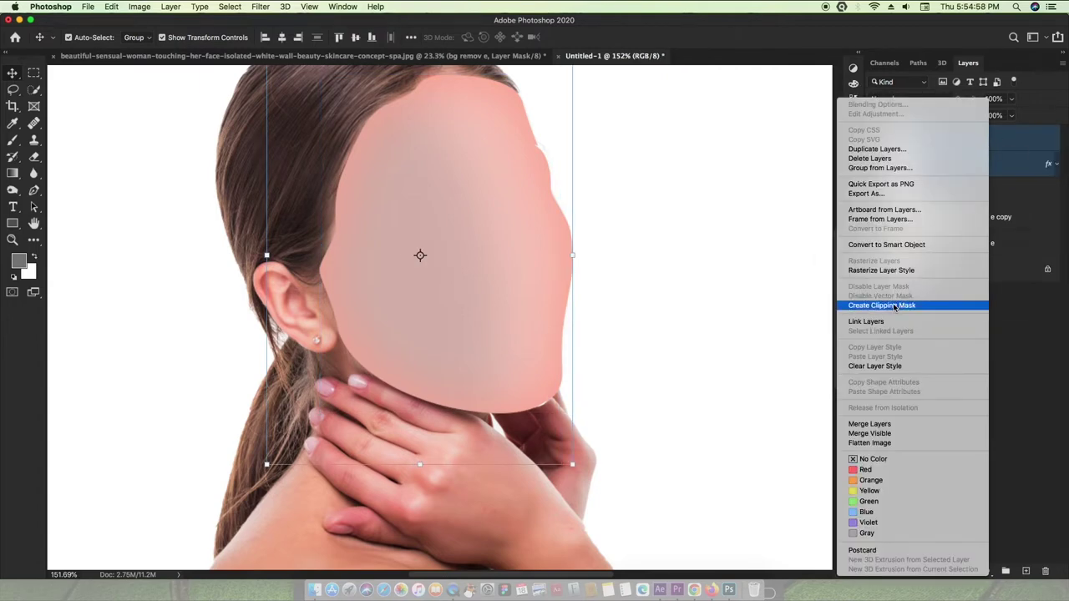
right_click(976, 148)
key("Escape")
type("shadow face")
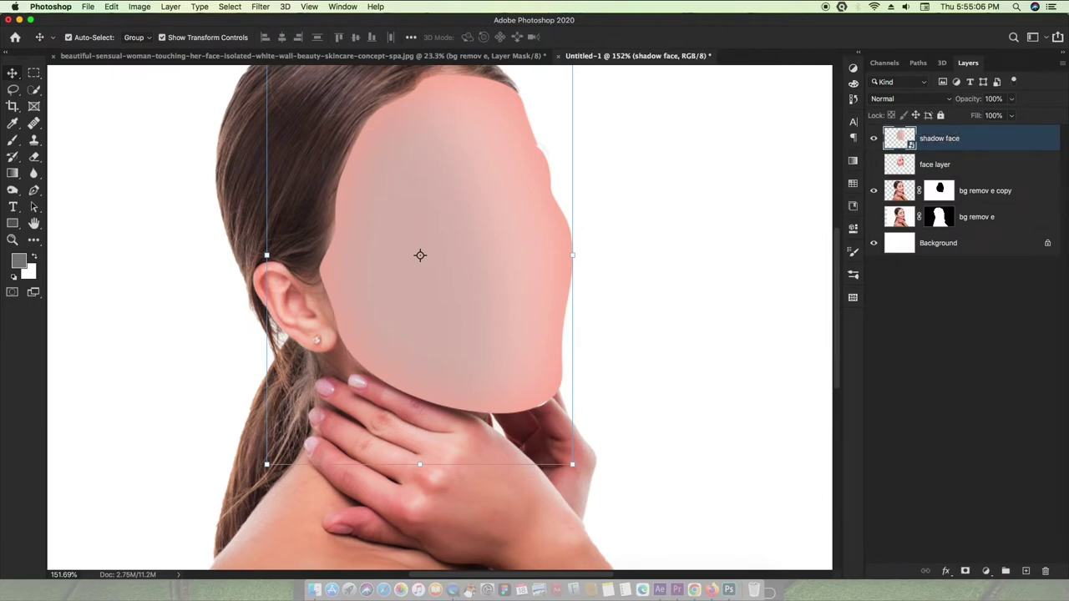
- Duplicate the shadow face layer and narrow the copy slightly from its right side
key("ctrl+j")
key("ctrl+t")
left_click_drag(572, 255, 556, 260)
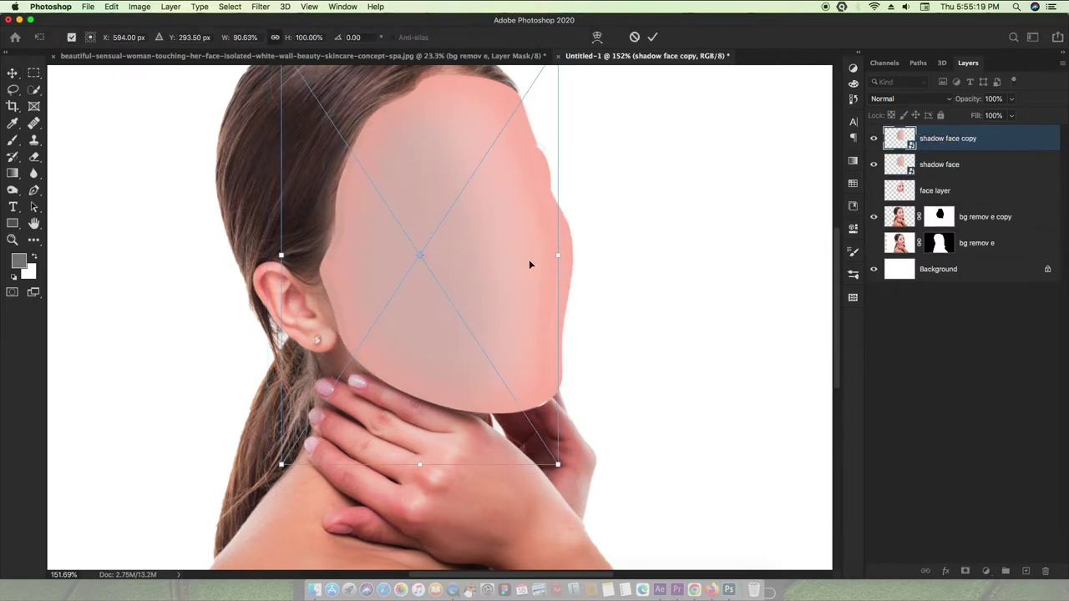
left_click_drag(556, 261, 558, 258)
left_click(652, 36)
left_click(946, 571)
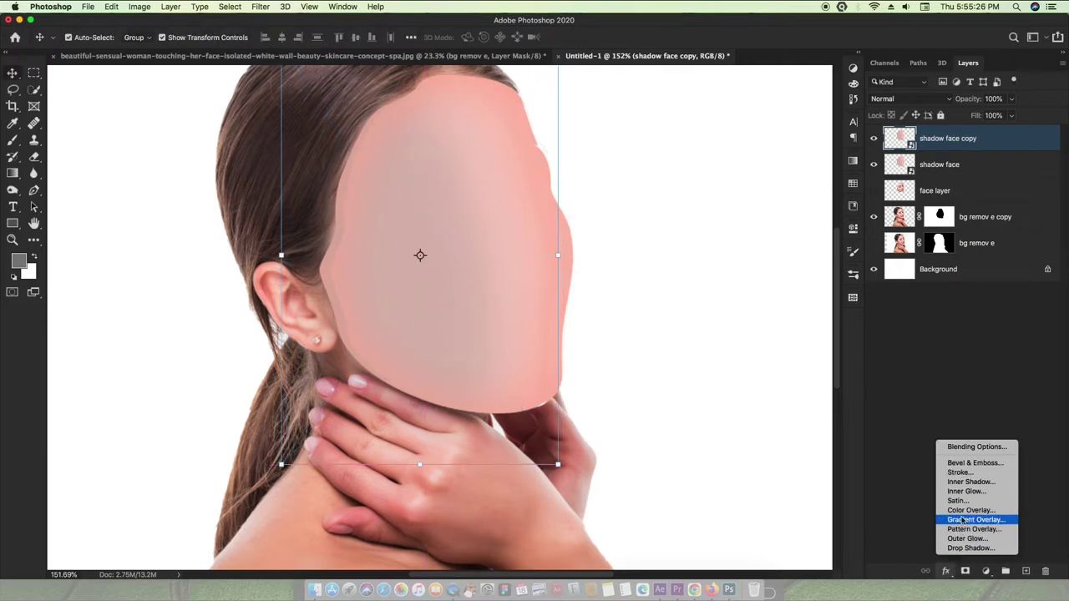
- Give the shadow face copy a muted-pink Color Overlay sampled from the face's skin tone
left_click(973, 528)
left_click(893, 132)
left_click(473, 154)
left_click(755, 82)
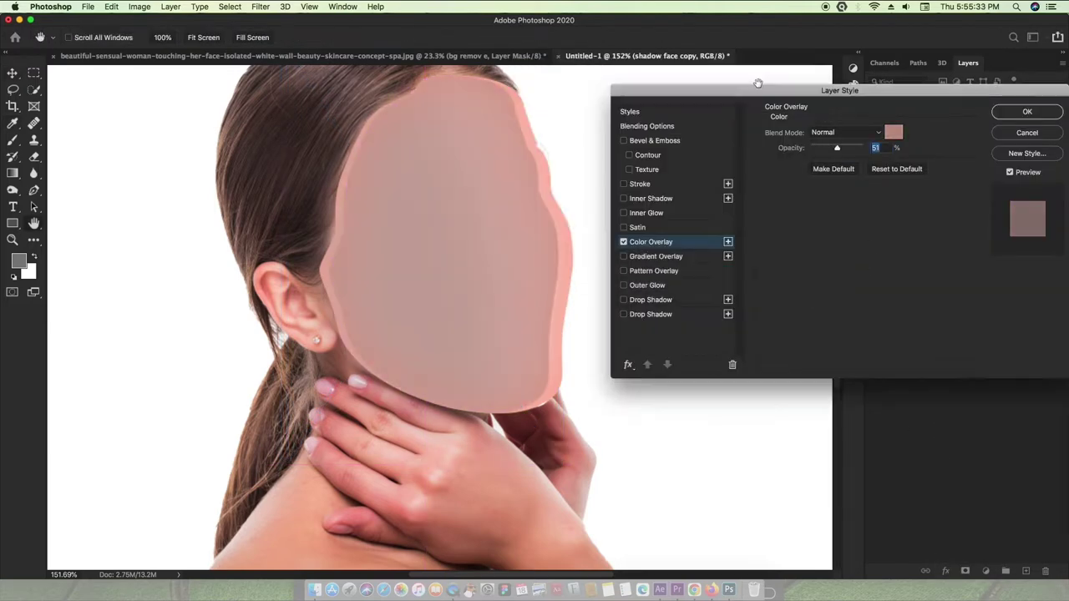
left_click(1026, 111)
- Shift the duplicate face slightly left and resize it
left_click_drag(506, 250, 498, 251)
left_click_drag(425, 465, 424, 453)
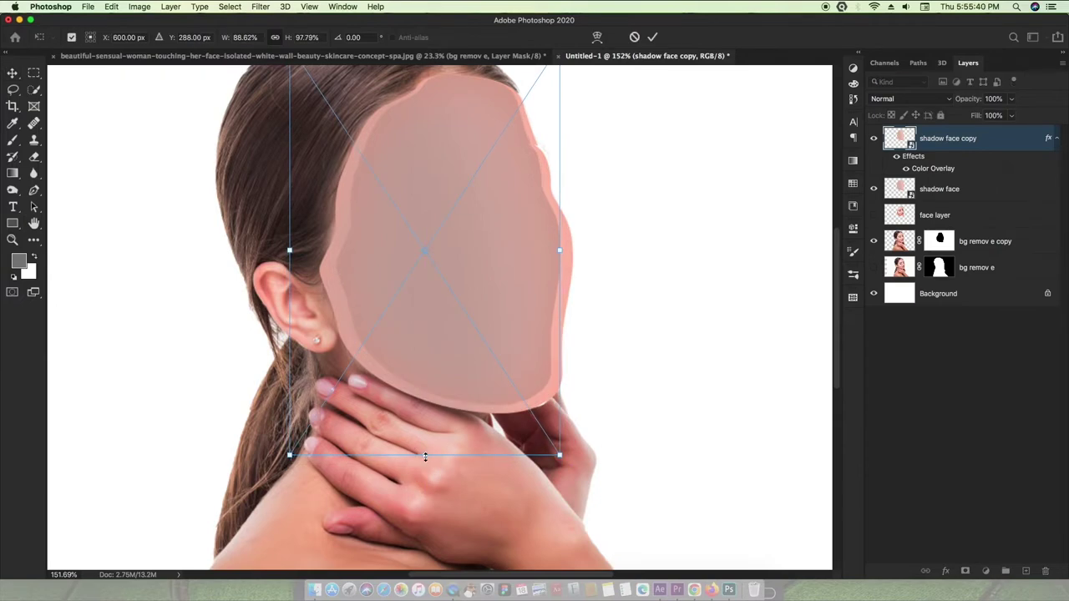
scroll(403, 368, "up", 3)
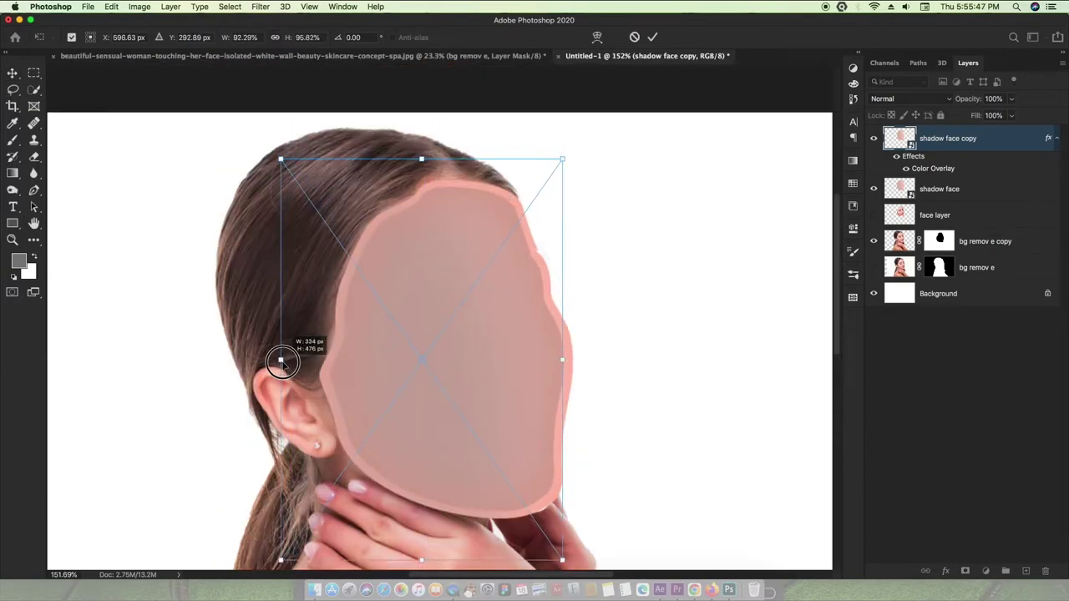
key("Return")
- Fit the whole image on screen, then open a new tab in Chrome
key("ctrl+0")
scroll(550, 313, "up", 1)
scroll(551, 315, "up", 1)
scroll(553, 309, "up", 2)
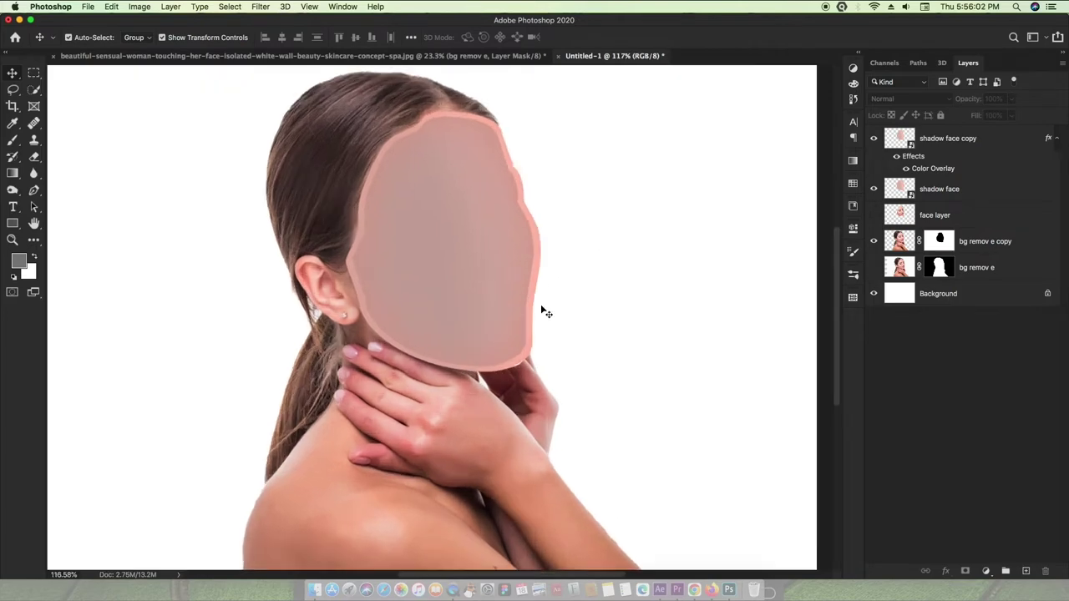
left_click(694, 589)
key("super+t")
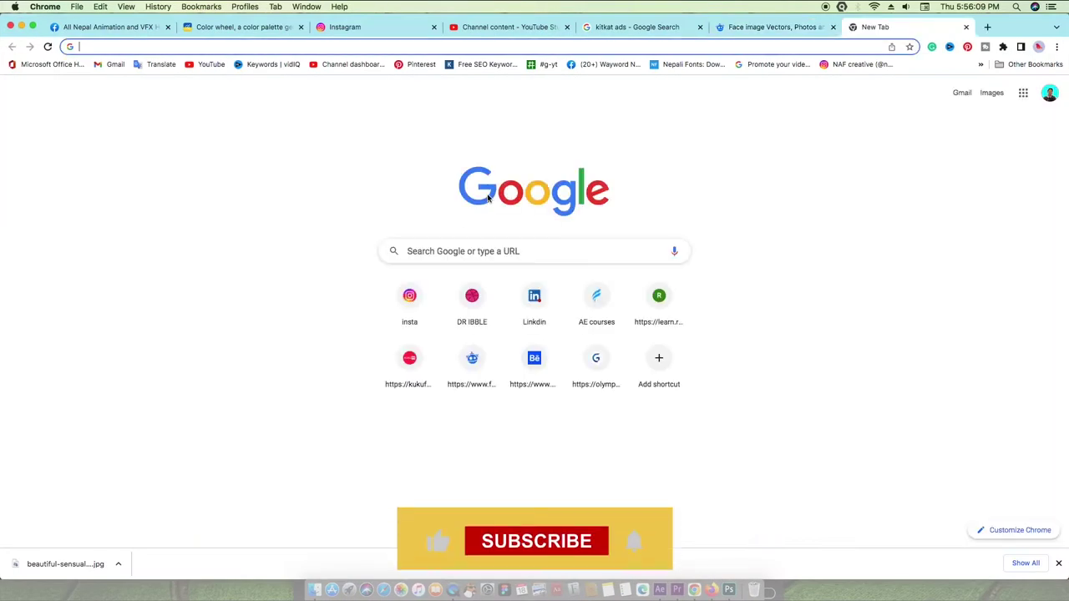
- Run a Google image search for 'book' and glance over the results
left_click(456, 250)
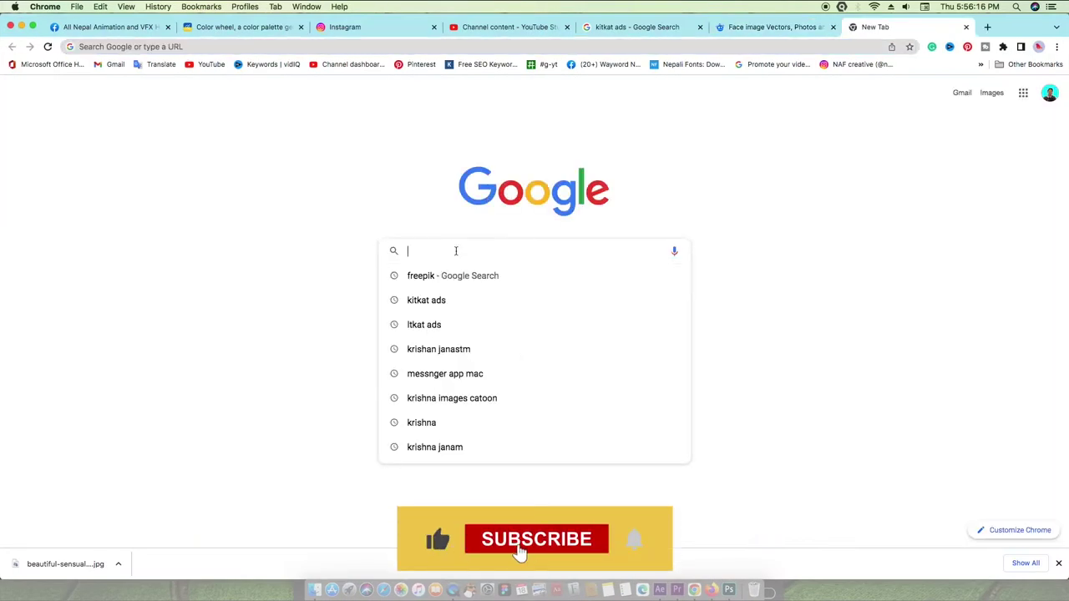
type("book")
key("Return")
left_click(192, 136)
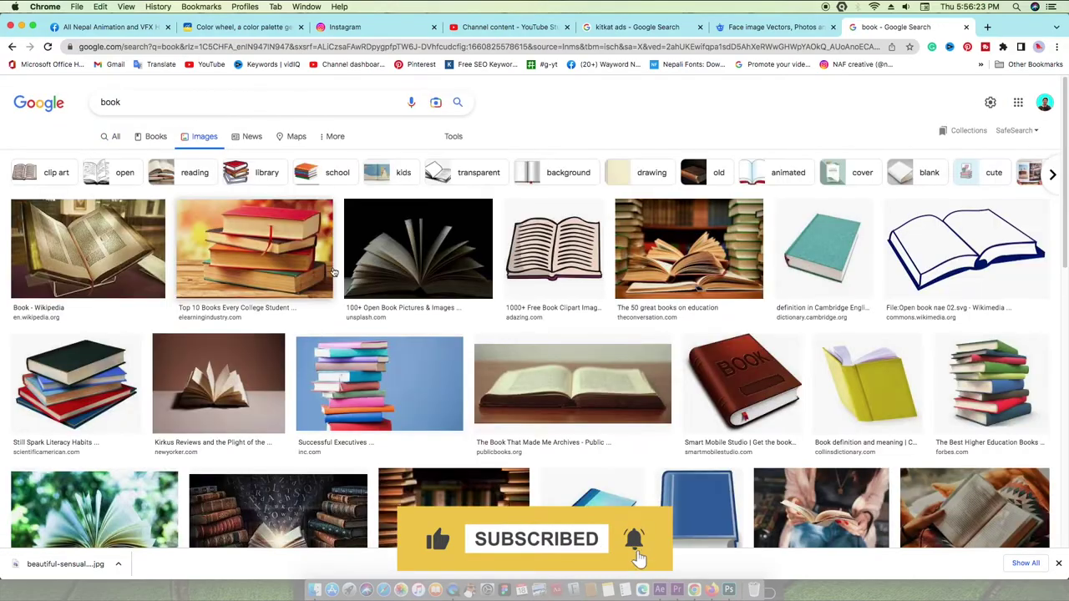
scroll(333, 272, "down", 2)
scroll(332, 272, "up", 2)
scroll(251, 251, "down", 5)
scroll(136, 92, "up", 3)
- Change the image search to 'flower' and browse the results
triple_click(136, 90)
type("flower")
key("Return")
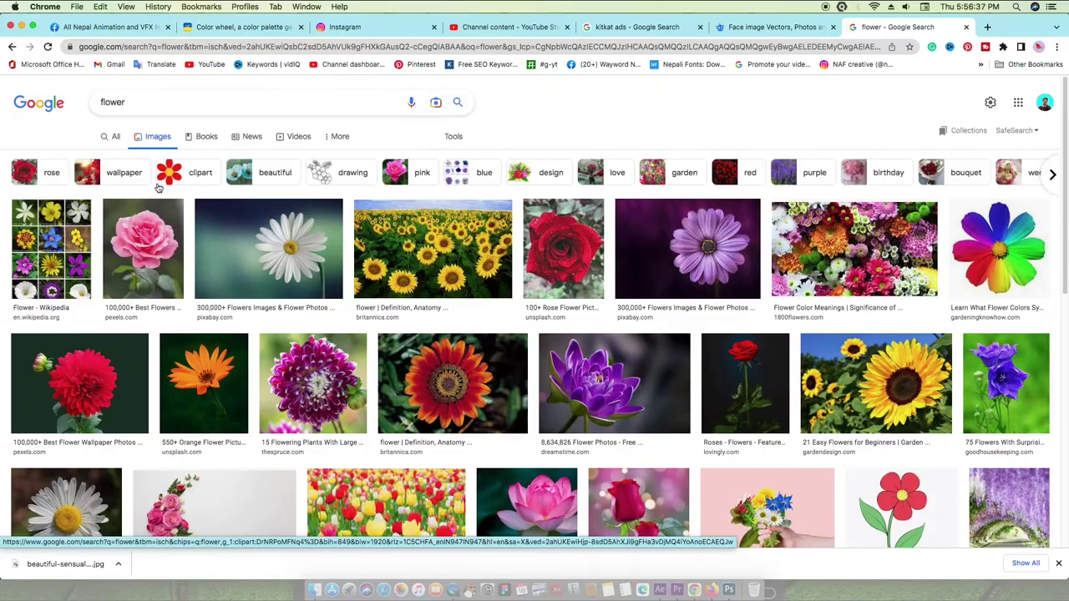
scroll(575, 419, "down", 3)
scroll(574, 418, "down", 5)
scroll(575, 418, "down", 5)
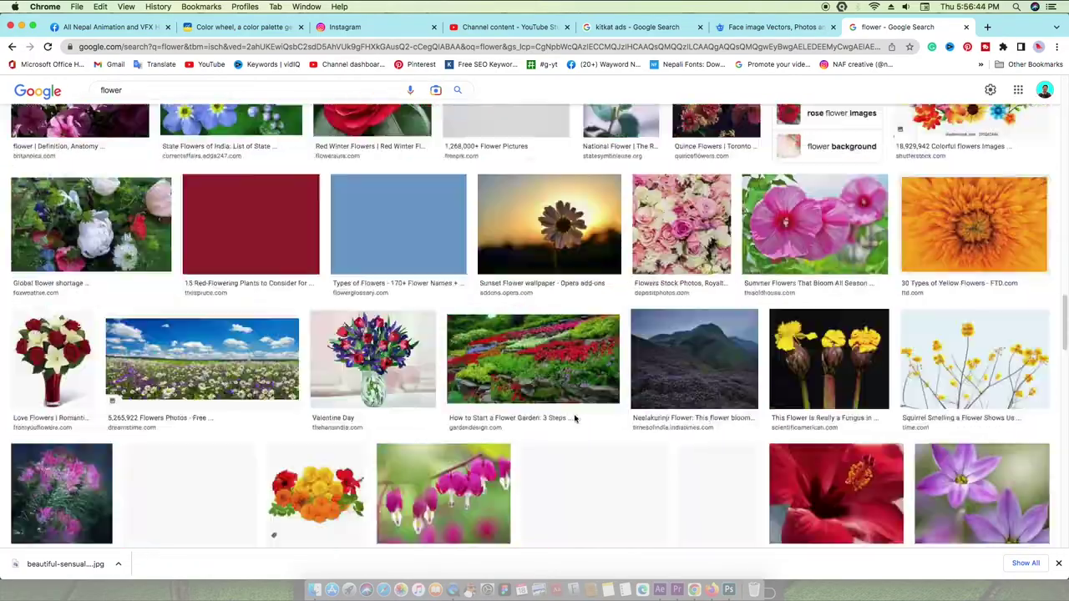
scroll(574, 418, "up", 5)
scroll(574, 418, "down", 5)
scroll(574, 418, "up", 3)
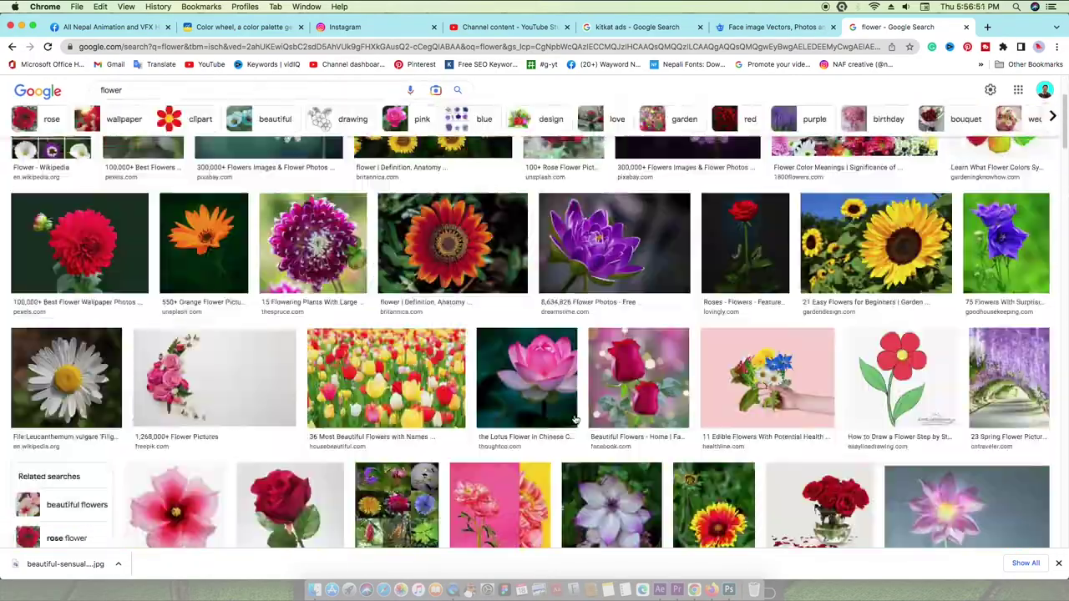
scroll(575, 419, "up", 3)
- Narrow the image search to 'flower lily' and scroll through the results
left_click(172, 102)
type("lily")
key("Return")
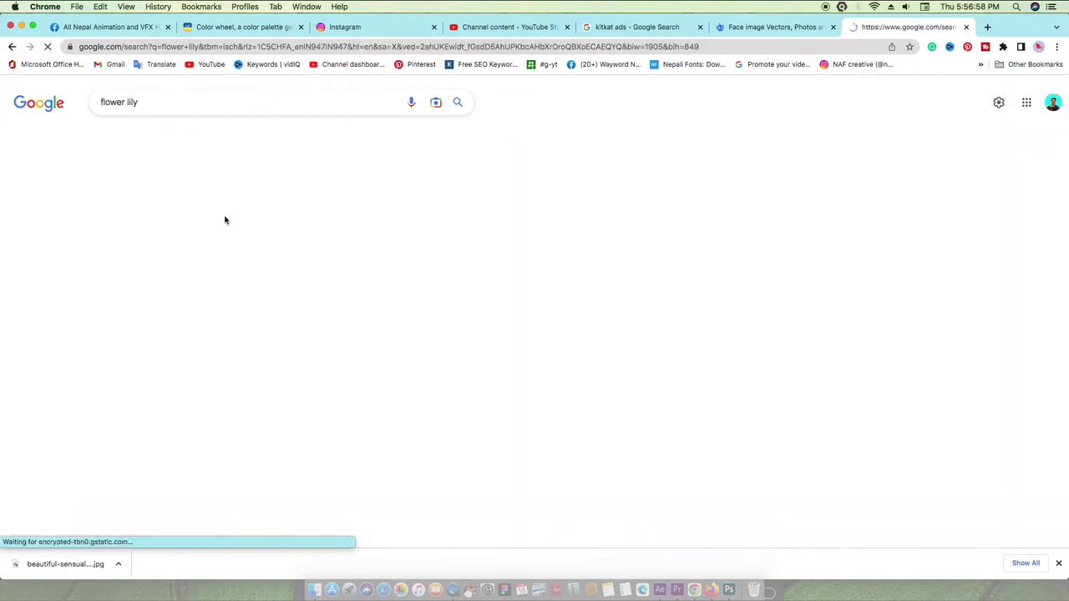
scroll(226, 248, "down", 3)
scroll(225, 248, "down", 3)
scroll(225, 248, "down", 5)
scroll(225, 248, "down", 5)
scroll(225, 248, "down", 3)
scroll(225, 248, "down", 3)
scroll(225, 248, "down", 5)
scroll(225, 248, "up", 1)
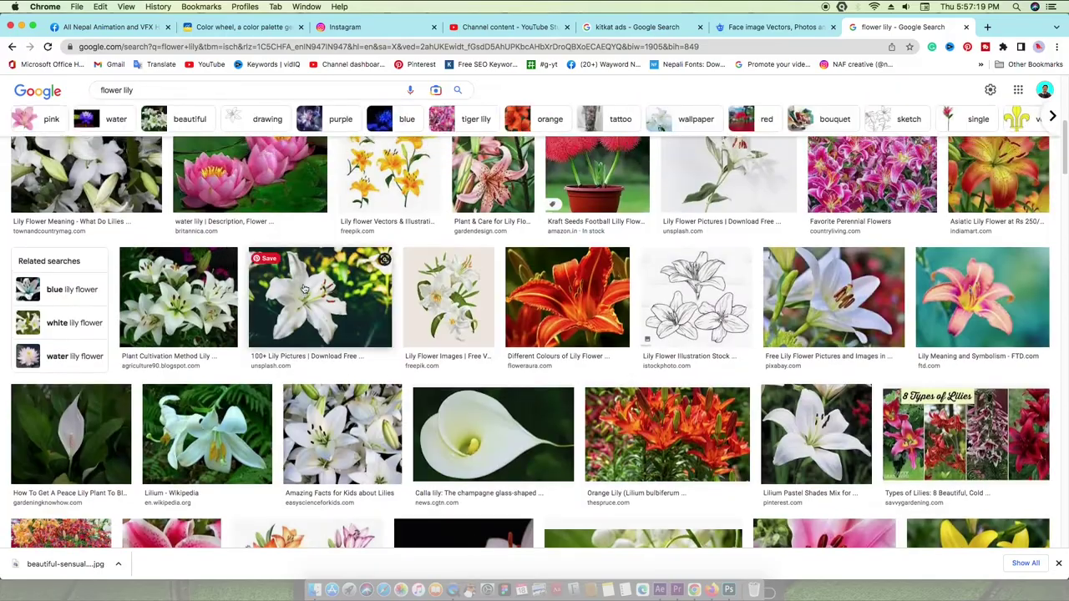
scroll(251, 268, "up", 10)
scroll(304, 288, "down", 10)
- Preview a couple of lily images from the results
left_click(815, 368)
scroll(835, 401, "down", 2)
scroll(835, 401, "down", 3)
scroll(883, 448, "down", 3)
left_click(882, 448)
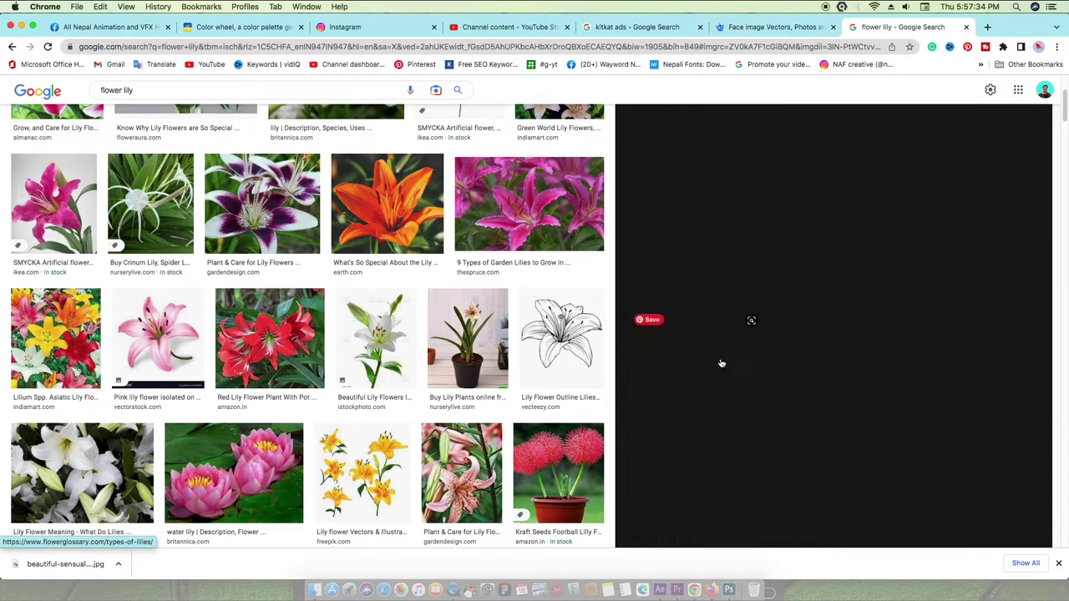
scroll(859, 370, "down", 5)
scroll(858, 381, "down", 5)
- Search 'flower lily png' and preview a pink lily image
left_click(212, 91)
type("png")
key("Return")
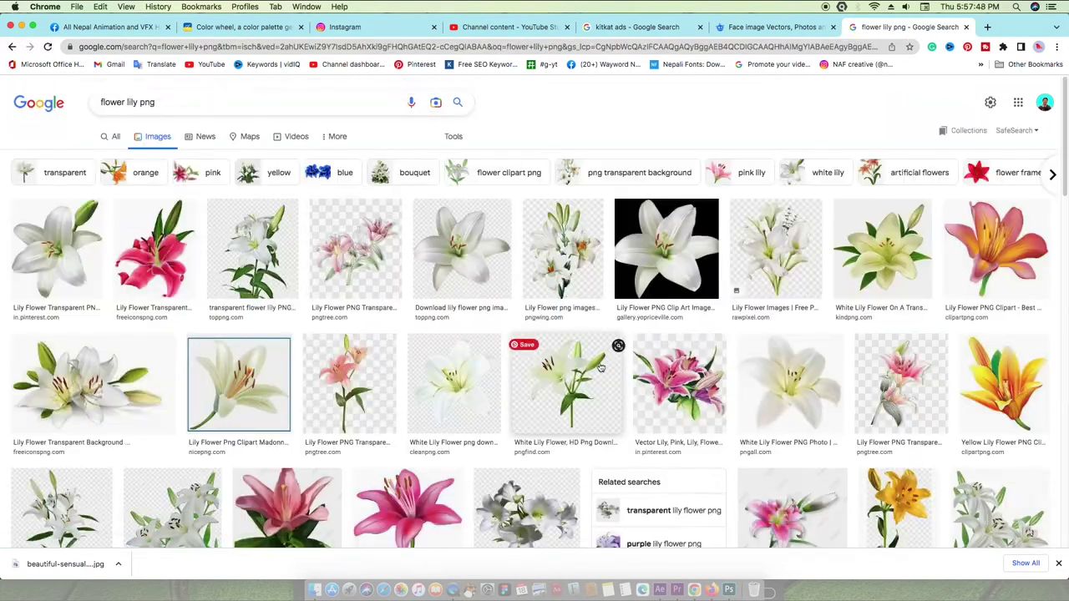
scroll(452, 424, "down", 2)
left_click(452, 424)
scroll(838, 375, "down", 3)
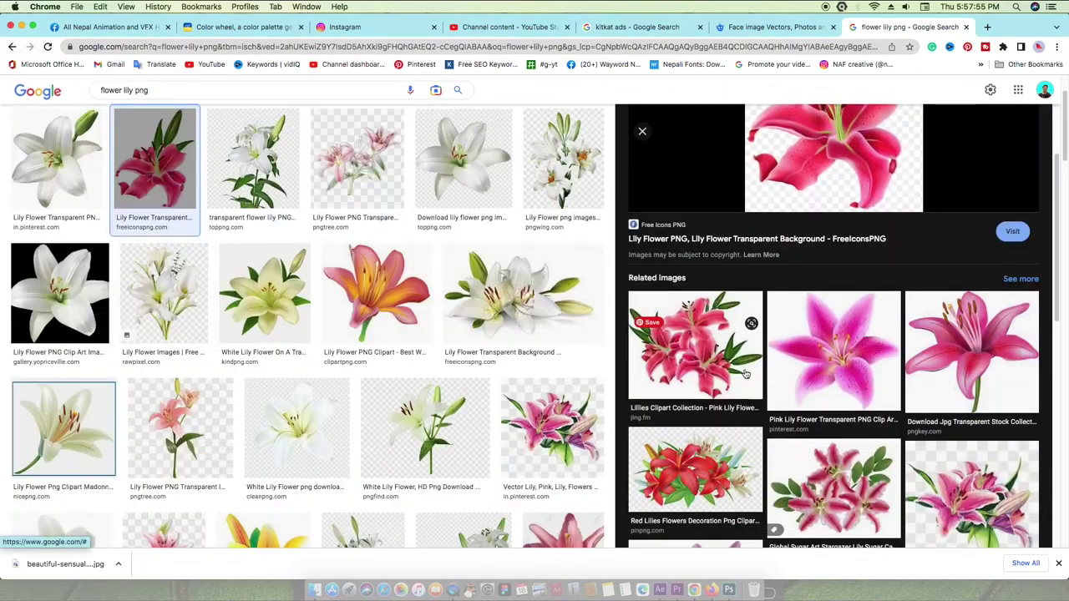
- Copy the pink lilies clipart image and return to Photoshop
left_click(684, 342)
right_click(832, 331)
left_click(865, 440)
key("super+Tab")
- Paste the lily bouquet and enlarge and position it over the face
key("super+v")
right_click(929, 143)
key("Escape")
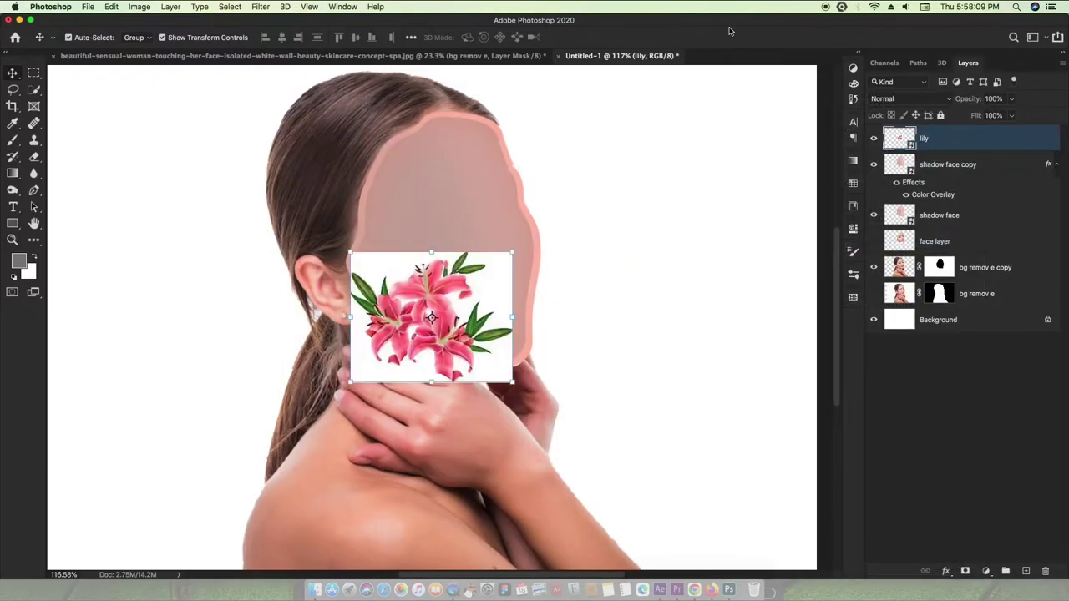
left_click_drag(512, 251, 601, 152)
mouse_move(477, 211)
left_mouse_down()
mouse_move(478, 224)
mouse_move(489, 174)
left_mouse_up()
- Set the lily layer to Multiply blending and open its smart object for editing
left_click(910, 98)
left_click(893, 159)
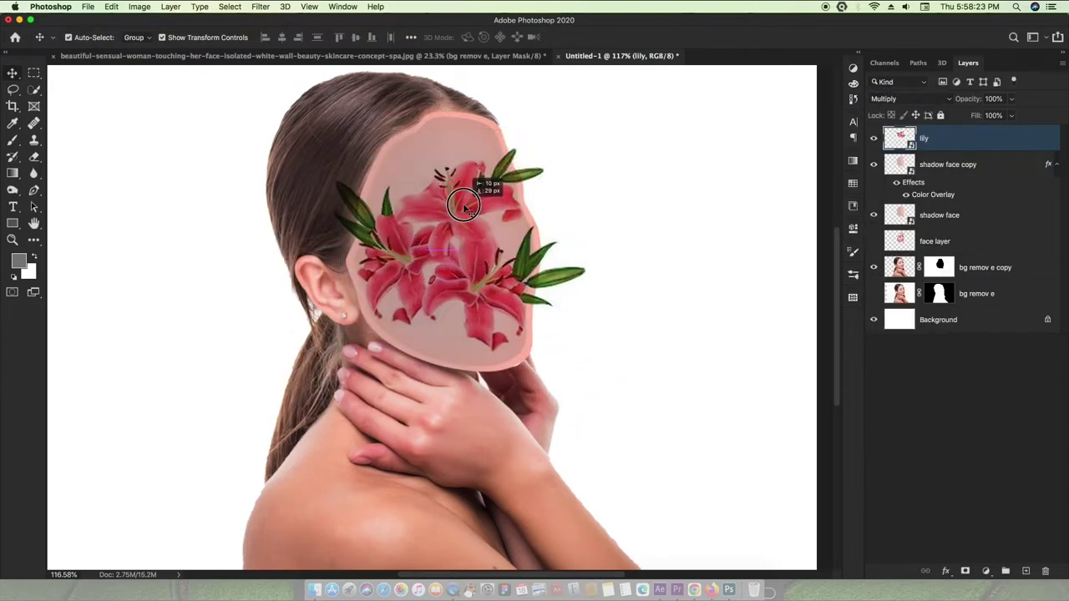
double_click(899, 138)
key("super+0")
- Cut the lilies from their white background with Color Range (fuzziness 110) and a layer mask
left_click(229, 5)
left_click(250, 117)
left_click(539, 249)
left_click_drag(158, 158, 179, 158)
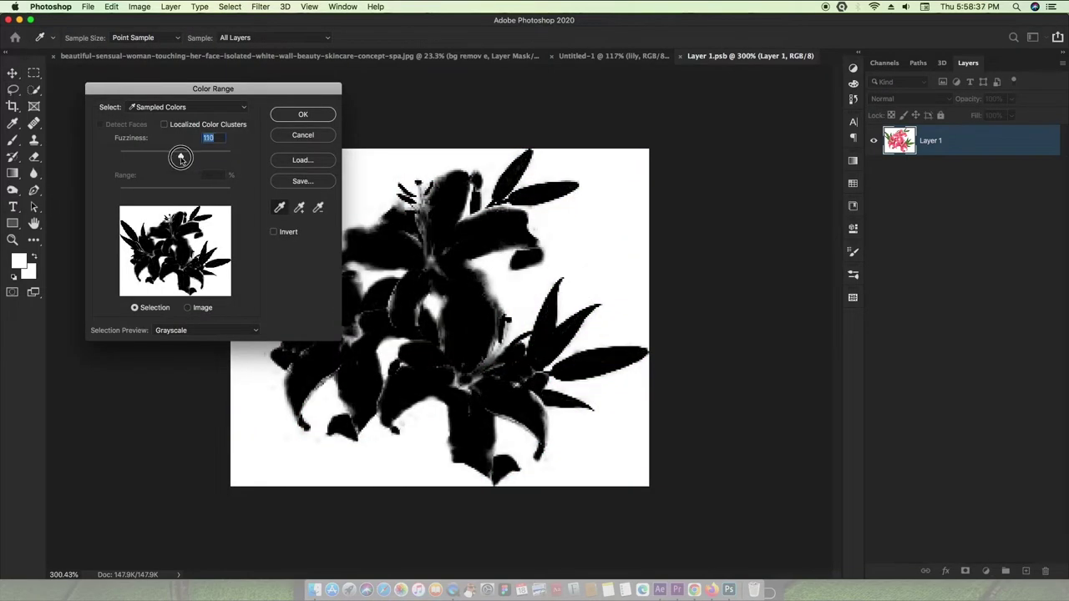
left_click(298, 111)
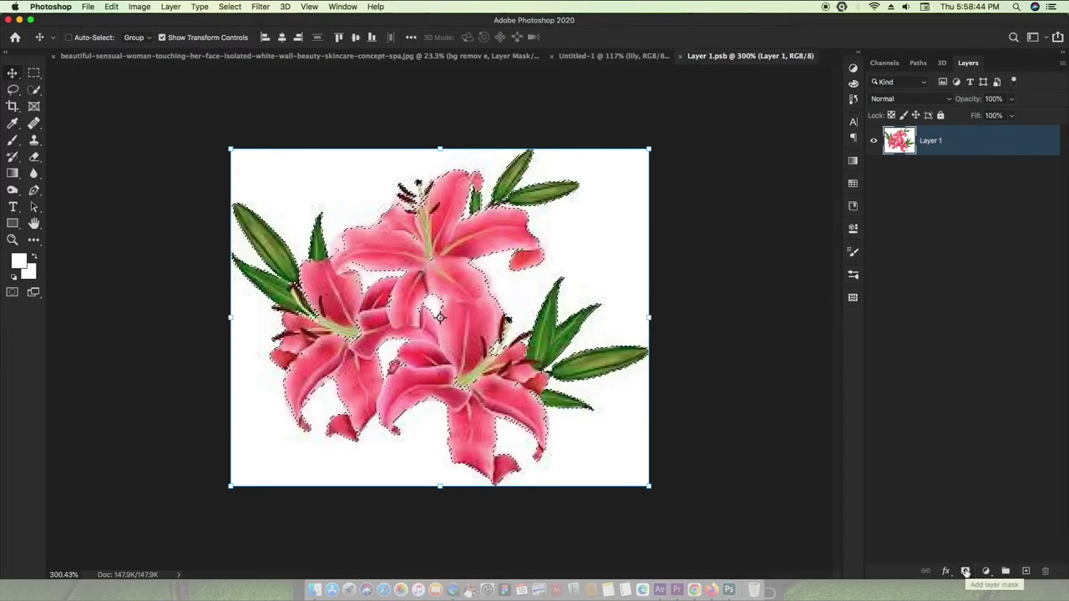
left_click(965, 571)
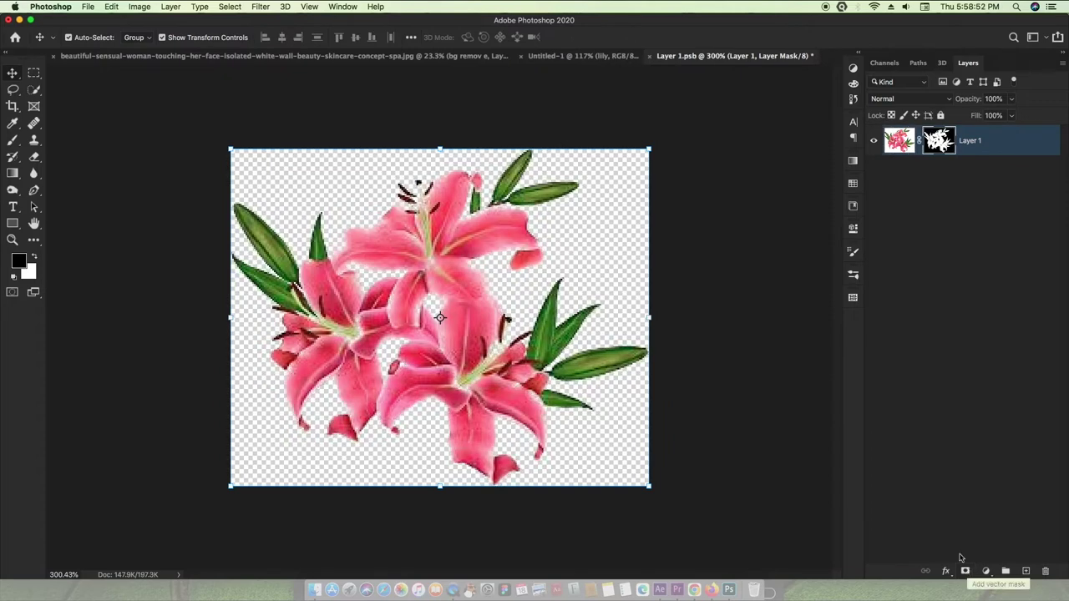
- Enlarge the lilies over the face in the composite, then return to the lily smart object
left_click(549, 58)
mouse_move(597, 132)
left_mouse_down()
mouse_move(622, 142)
mouse_move(626, 129)
left_mouse_up()
key("Return")
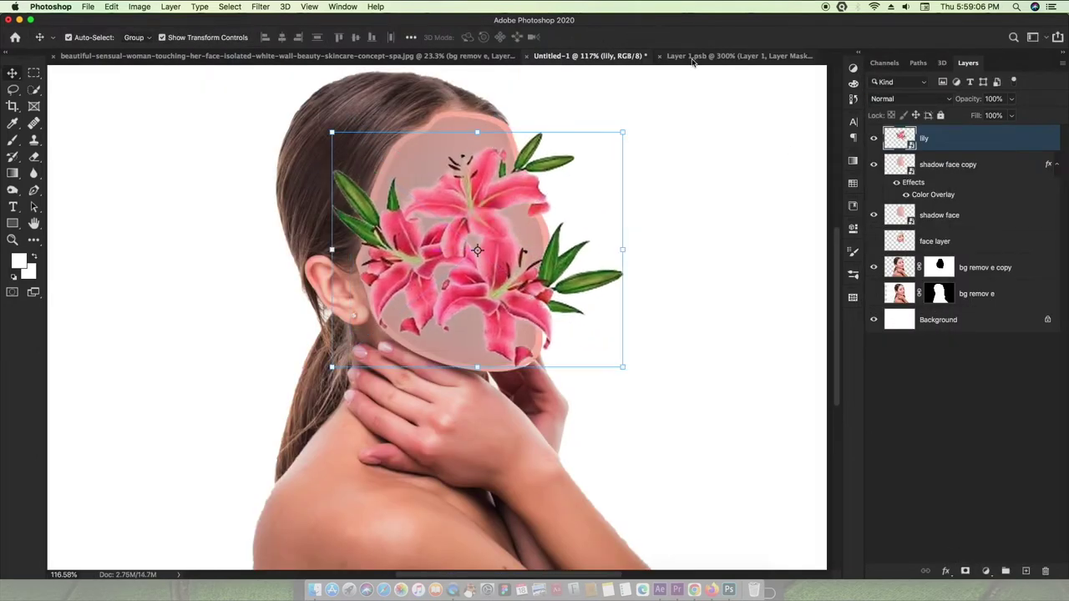
left_click(737, 56)
key("b")
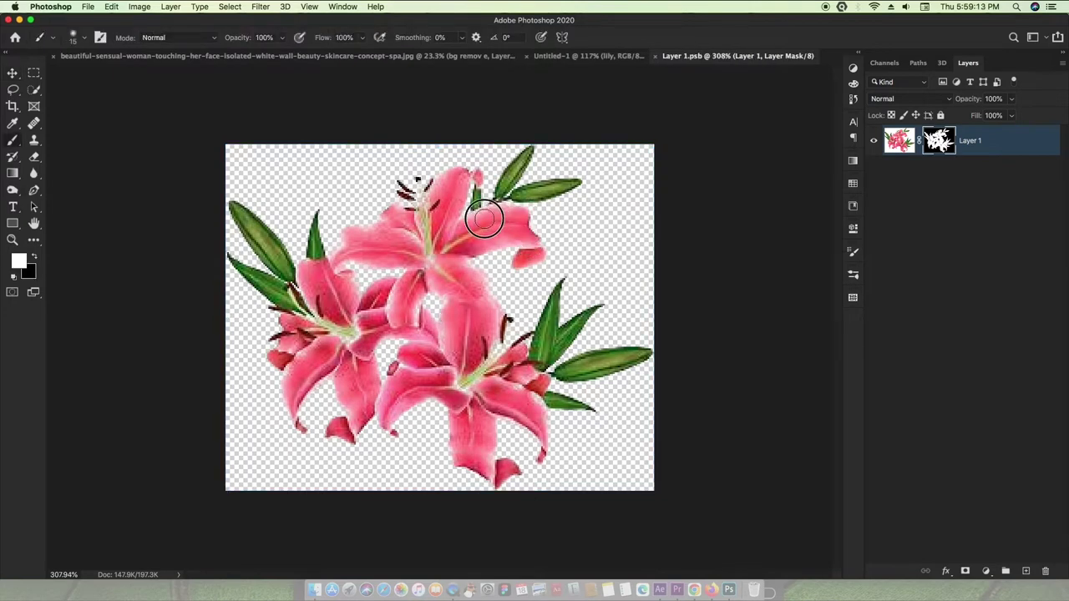
- Refine the lily mask edges with a larger brush, swapping between white and black
scroll(367, 392, "up", 3)
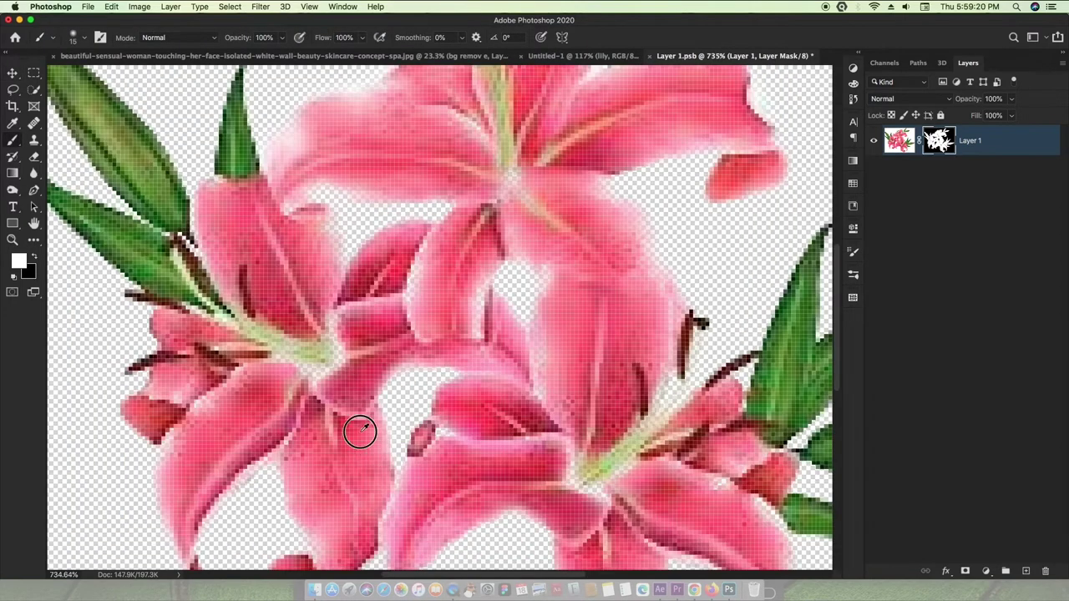
scroll(359, 417, "up", 3)
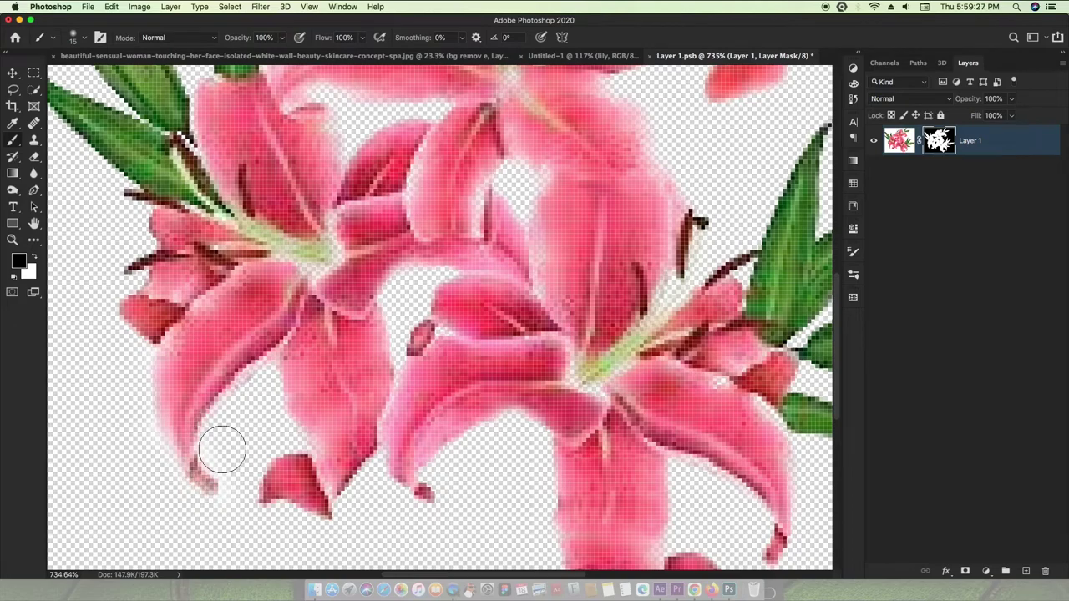
scroll(250, 468, "down", 6)
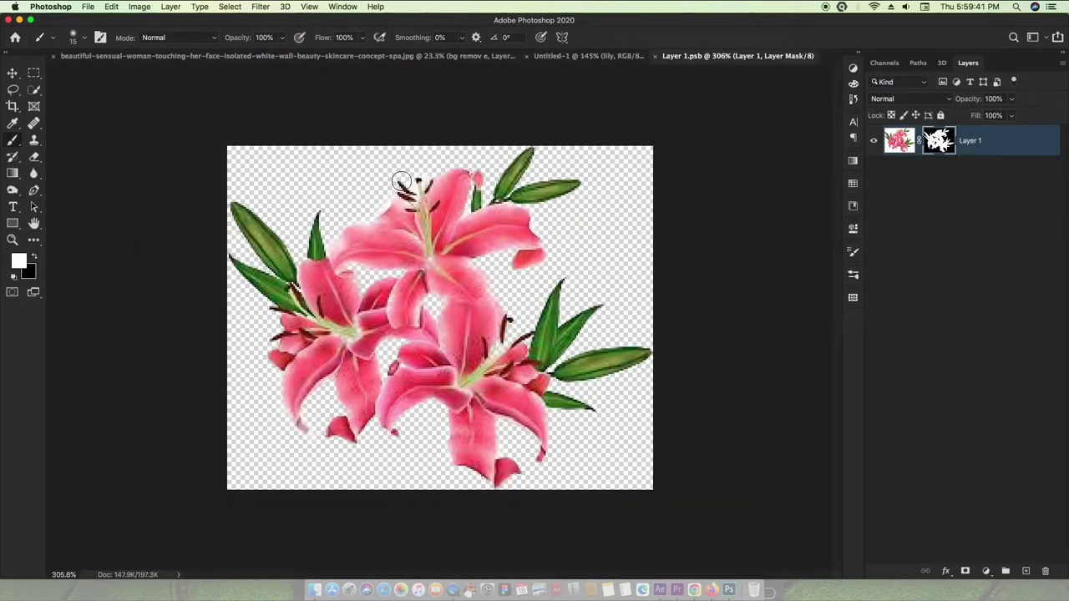
key("bracketright")
key("bracketright")
left_click_drag(367, 215, 380, 204)
key("x")
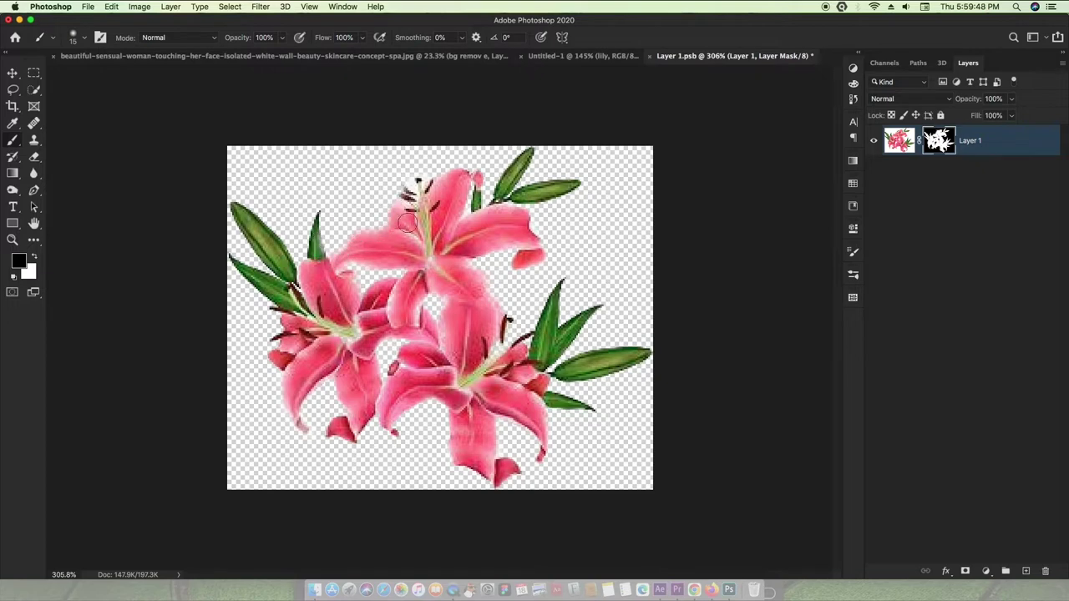
key("x")
scroll(418, 221, "up", 4)
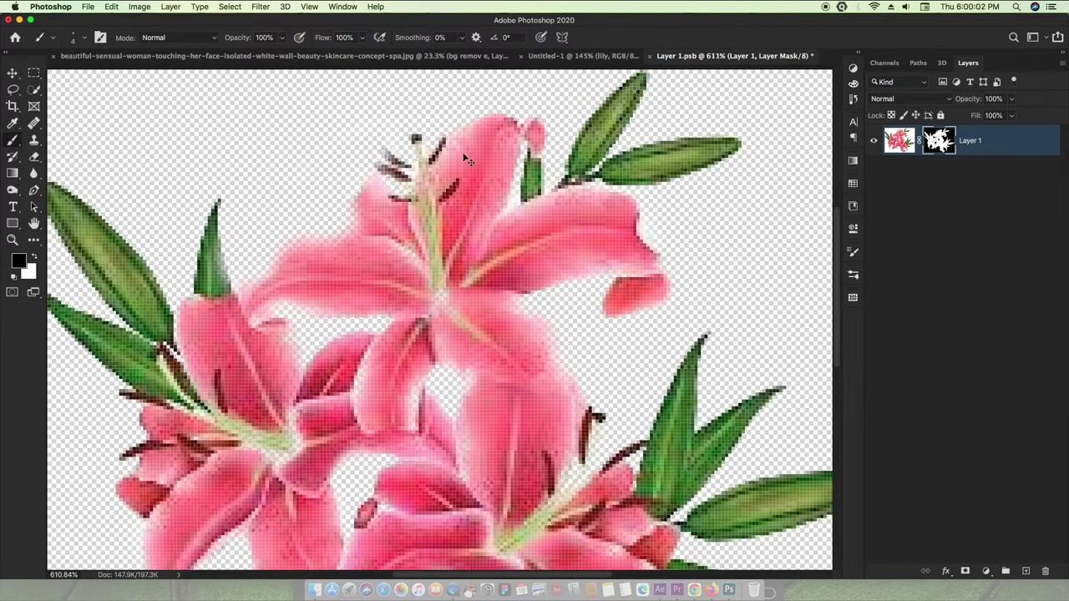
- Save the lily smart object and add a layer mask to the lily layer in Untitled-1
key("ctrl+s")
key("ctrl+Tab")
scroll(602, 223, "up", 1)
left_click(964, 571)
scroll(494, 159, "up", 1)
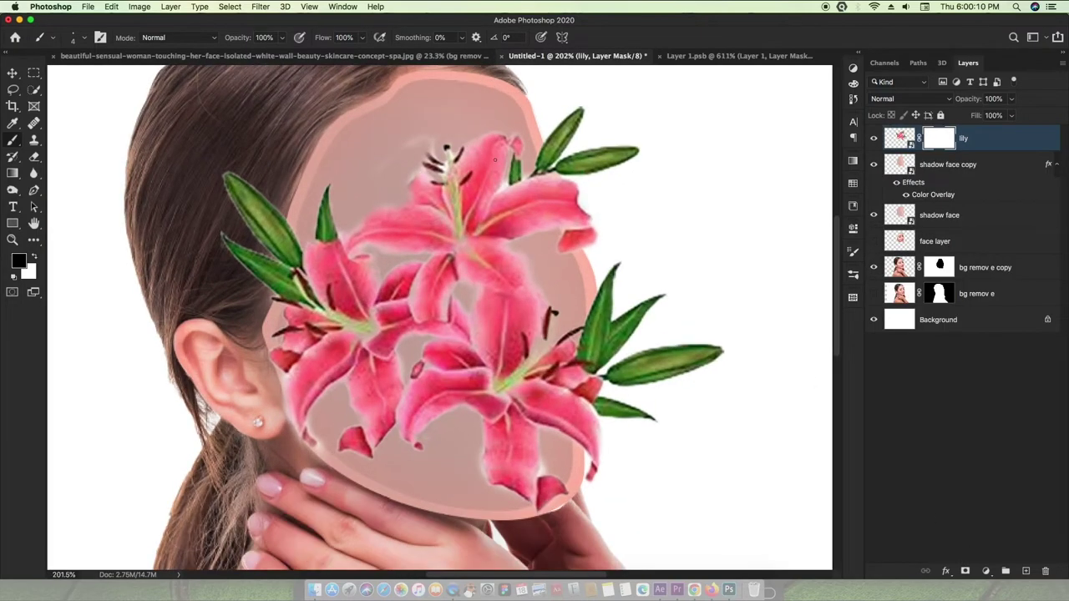
- Rasterize the lily layer and rotate the bouquet slightly on the face
scroll(505, 182, "up", 3)
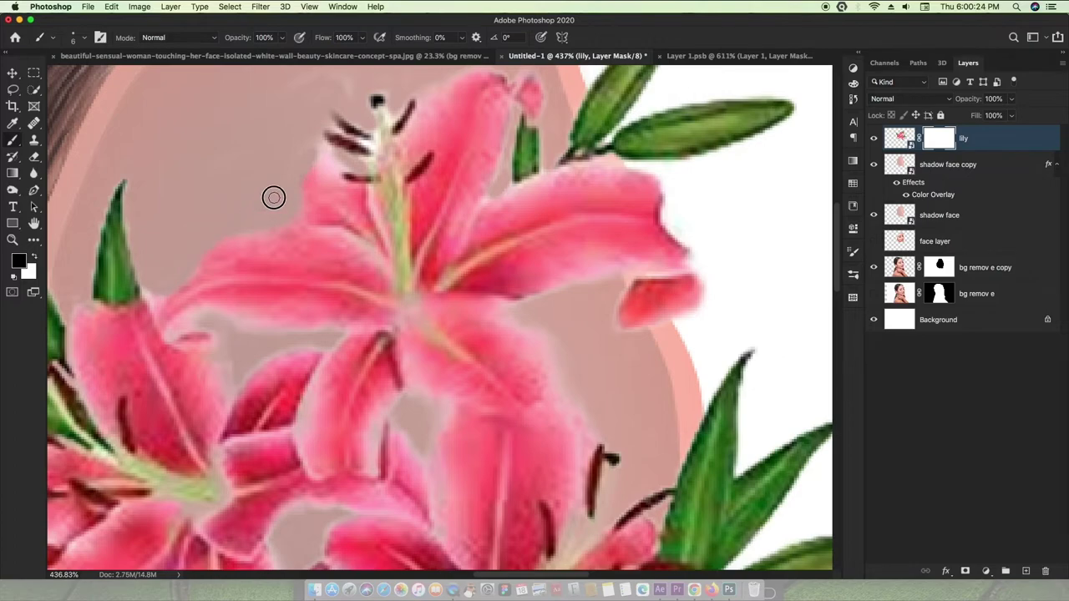
scroll(273, 197, "down", 2)
scroll(283, 184, "down", 3)
scroll(490, 386, "up", 3)
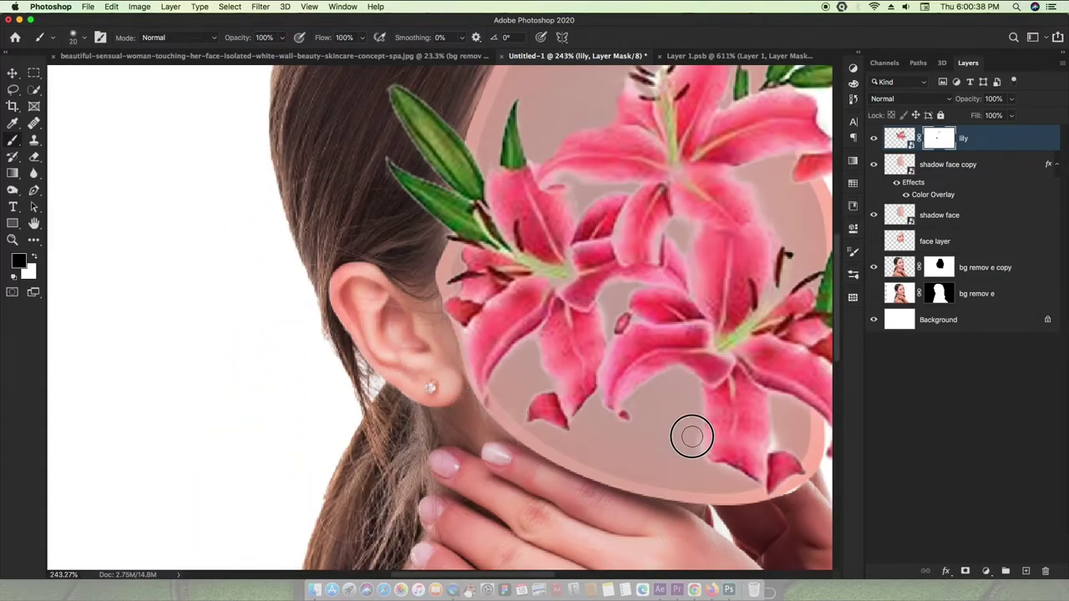
left_click_drag(740, 390, 603, 404)
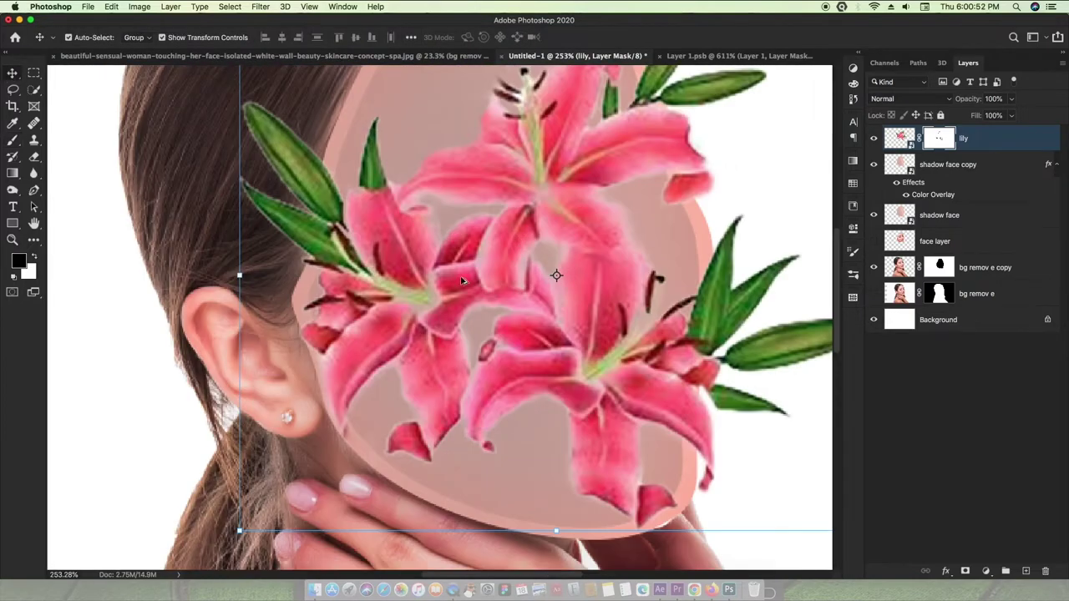
right_click(985, 138)
left_click(887, 289)
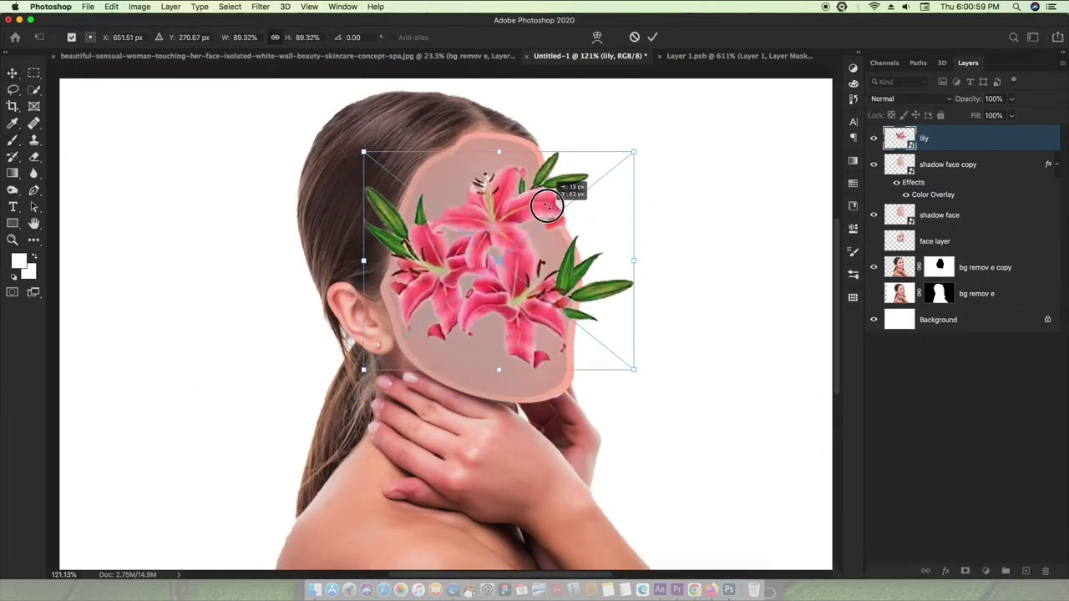
left_click_drag(544, 200, 549, 178)
key("Return")
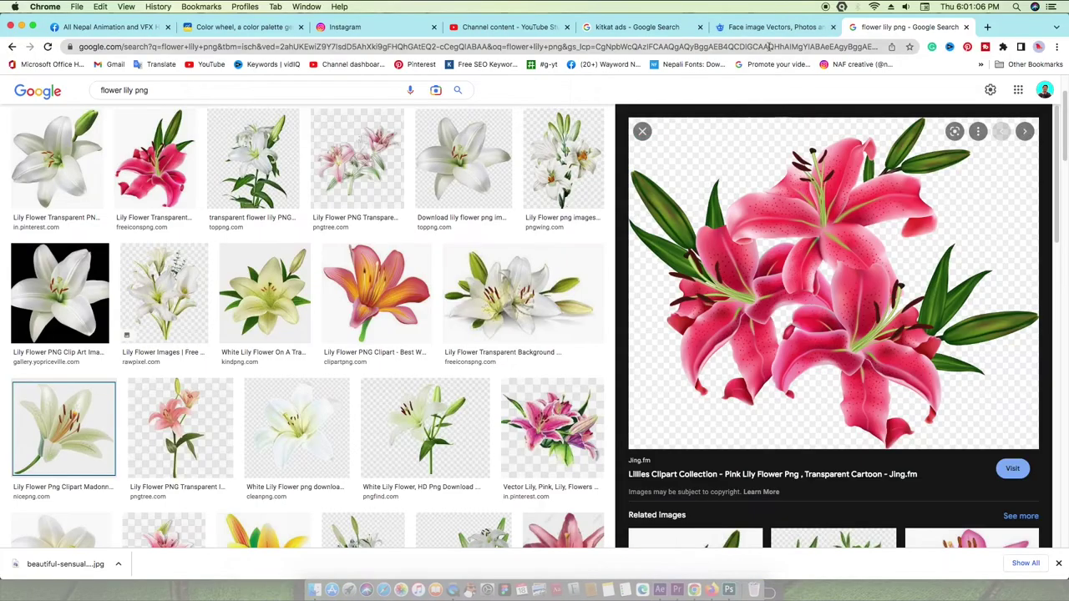
- Search Freepik for 'leaves' and open the tropical leaves image
type("leaves")
key("Return")
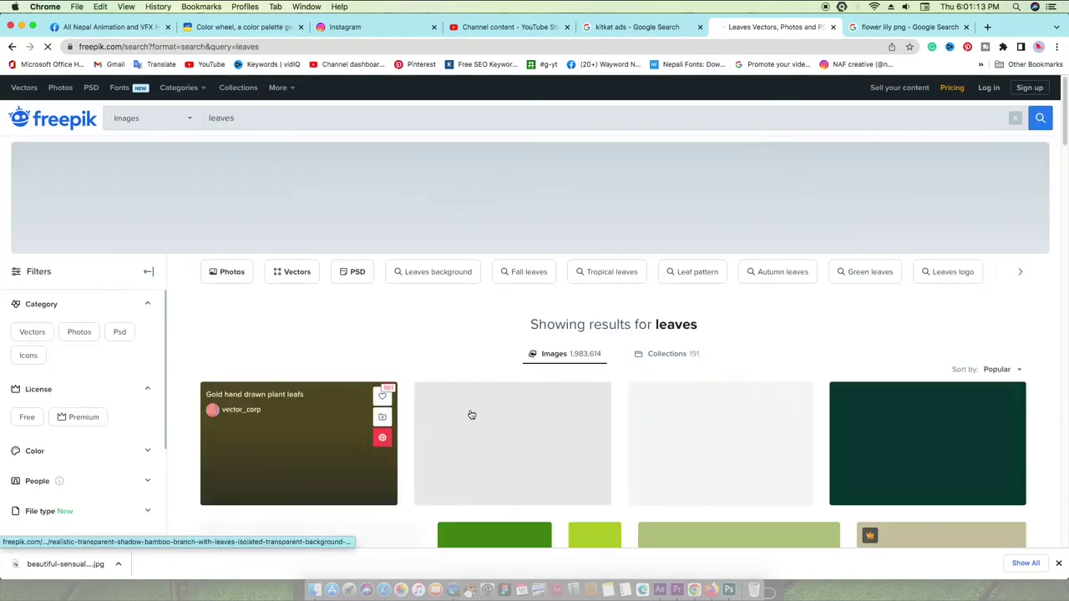
scroll(924, 326, "down", 3)
scroll(924, 326, "down", 1)
scroll(924, 326, "down", 3)
left_click(924, 325)
- Copy the tropical leaves image and paste it into Untitled-1 as a new layer
right_click(483, 264)
left_click(534, 306)
key("ctrl+v")
key("ctrl+0")
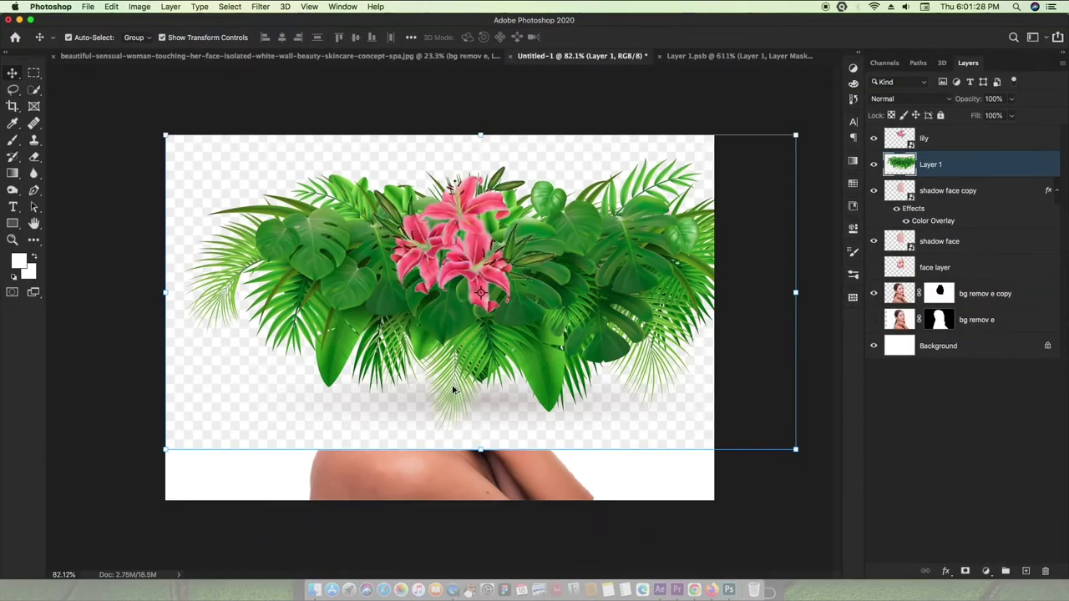
- Convert the leaves layer to a smart object and select the foliage with Color Range
right_click(926, 167)
left_click(885, 244)
double_click(899, 165)
left_click(229, 7)
left_click(250, 117)
left_click(303, 114)
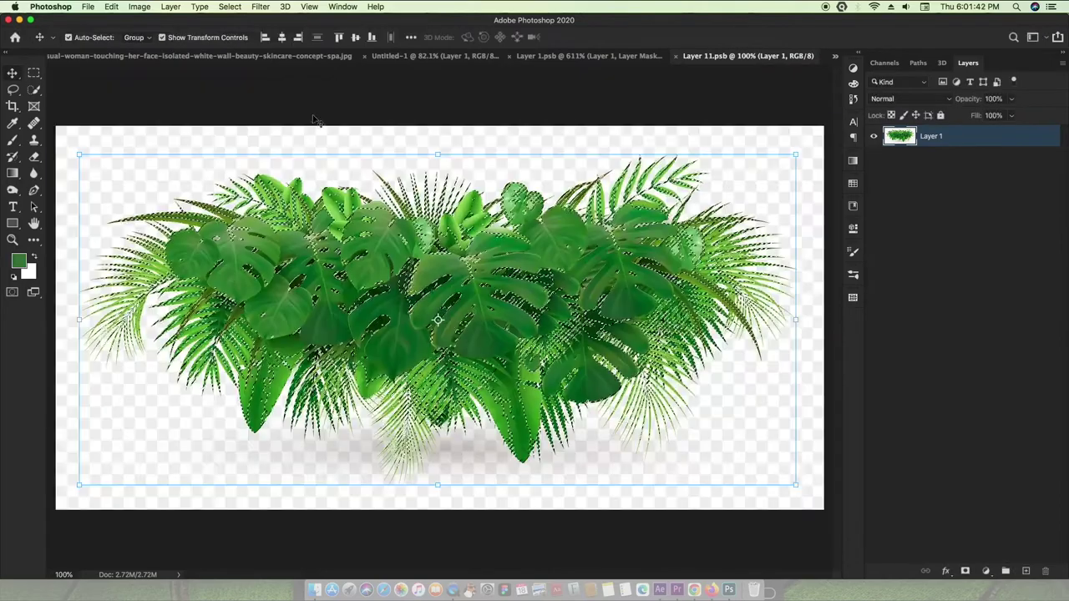
- Refine with Quick Selection, mask out the background, and shrink the leaves to 40.74%
left_click(34, 90)
left_click_drag(412, 249, 474, 336)
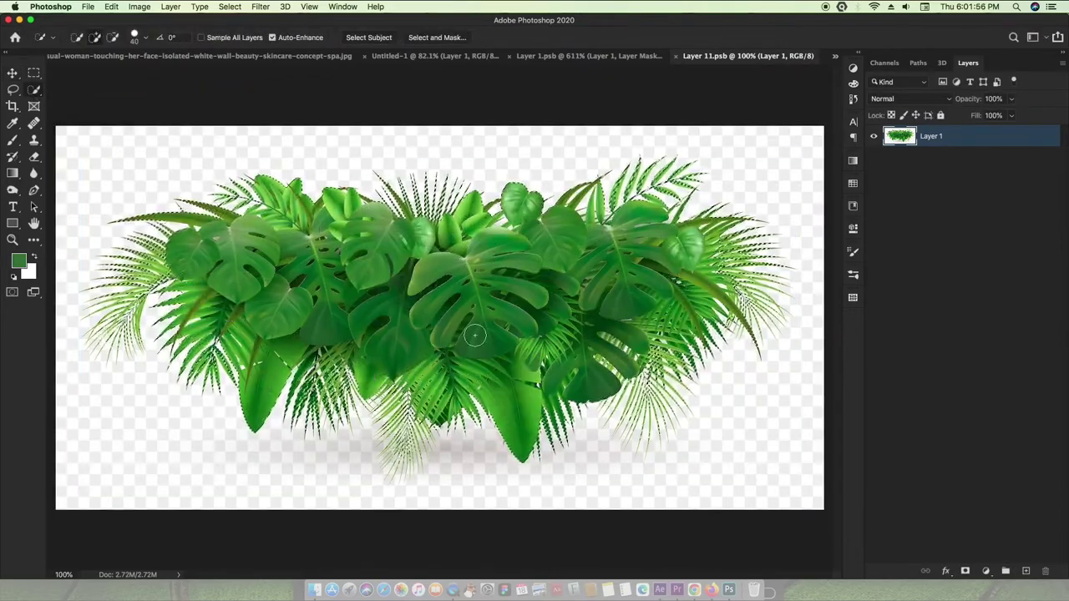
left_click(964, 571)
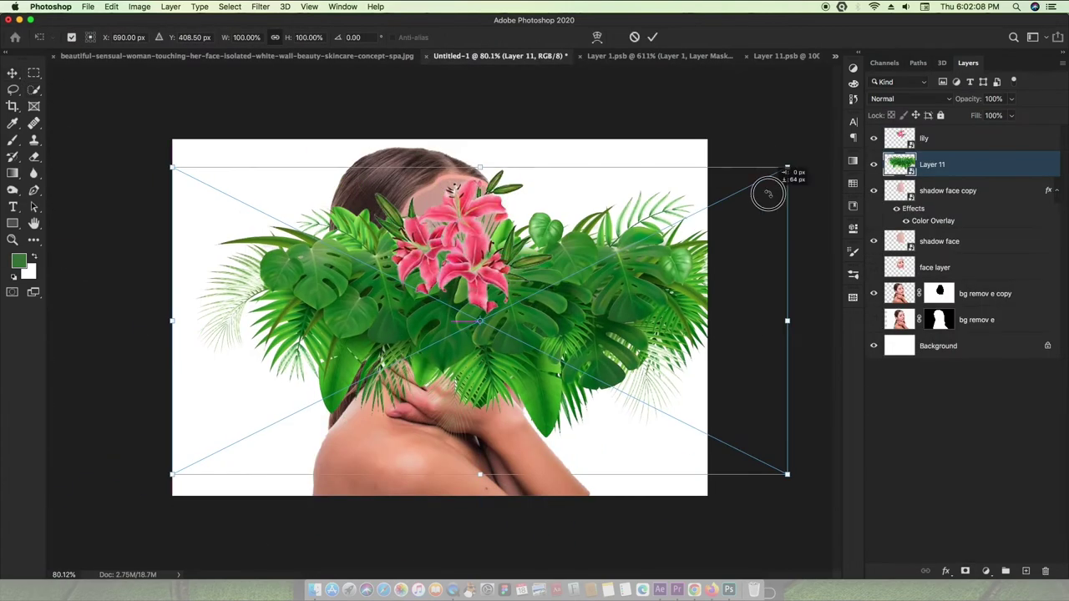
left_click_drag(765, 161, 608, 346)
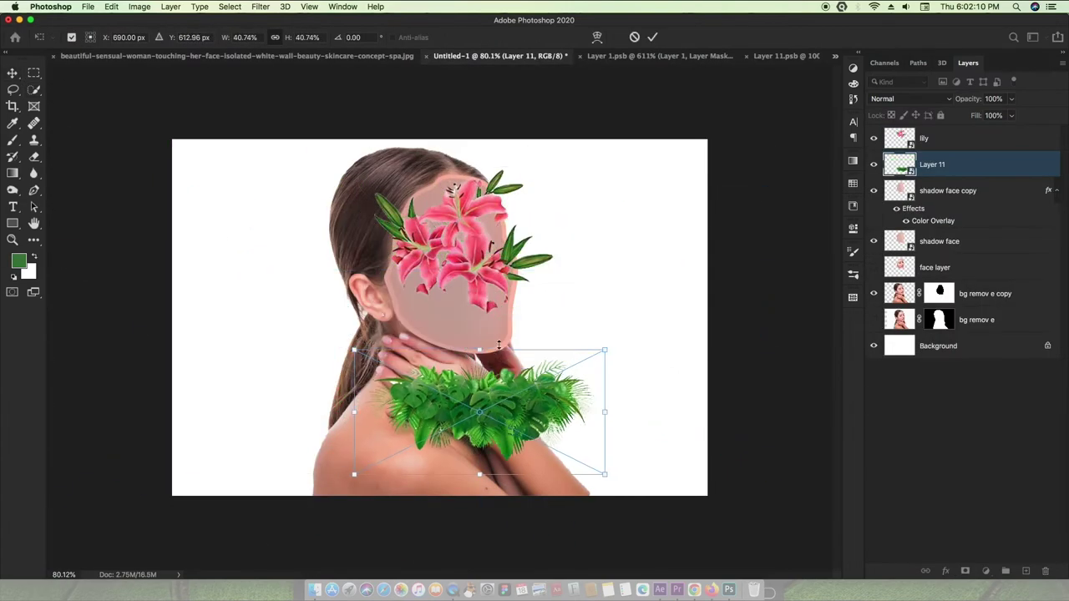
- Shrink the leaves, move them over the face and tilt them about -24 degrees
scroll(501, 376, "up", 2)
left_click_drag(501, 401, 501, 250)
mouse_move(636, 232)
left_mouse_down()
mouse_move(460, 282)
mouse_move(501, 282)
left_mouse_up()
mouse_move(602, 246)
left_mouse_down()
mouse_move(608, 204)
mouse_move(626, 226)
mouse_move(568, 278)
left_mouse_up()
- Warp the leaves' top-left corner upward and bend the left leaves toward the ear
scroll(541, 303, "up", 3)
right_click(494, 334)
left_click(517, 455)
left_click_drag(176, 244, 233, 142)
left_click_drag(250, 302, 229, 317)
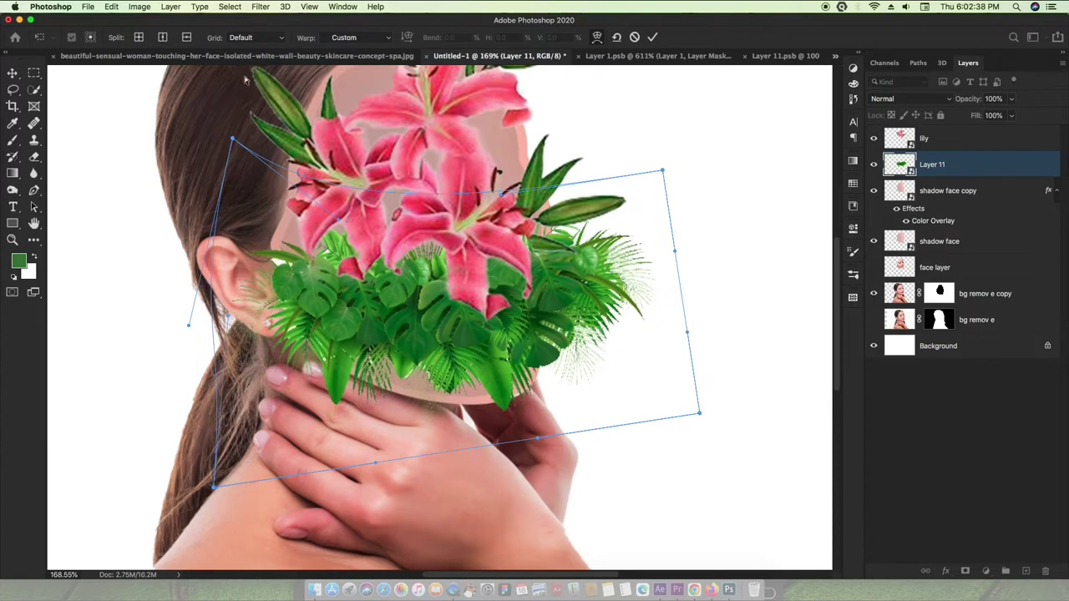
left_click_drag(231, 139, 225, 102)
left_click_drag(190, 325, 227, 318)
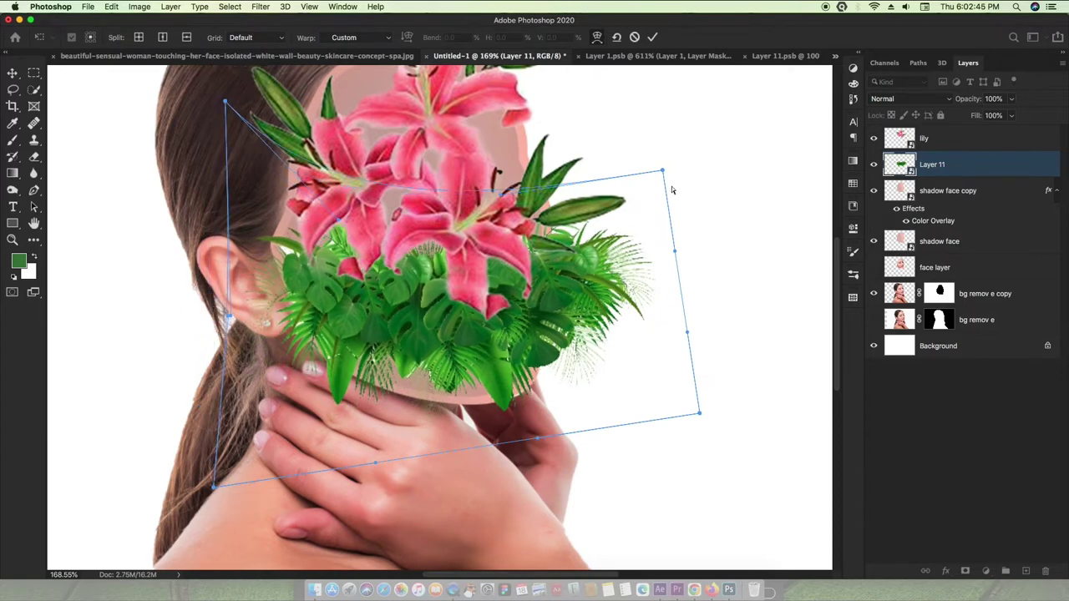
- Curve the leaves' right side inward, stretch them over the neck and hands, and commit the warp
left_click_drag(662, 170, 615, 86)
mouse_move(675, 250)
left_mouse_down()
mouse_move(627, 251)
mouse_move(615, 326)
mouse_move(588, 252)
left_mouse_up()
left_click_drag(589, 328, 587, 376)
left_click_drag(537, 437, 487, 470)
left_click_drag(375, 462, 367, 530)
left_click(652, 37)
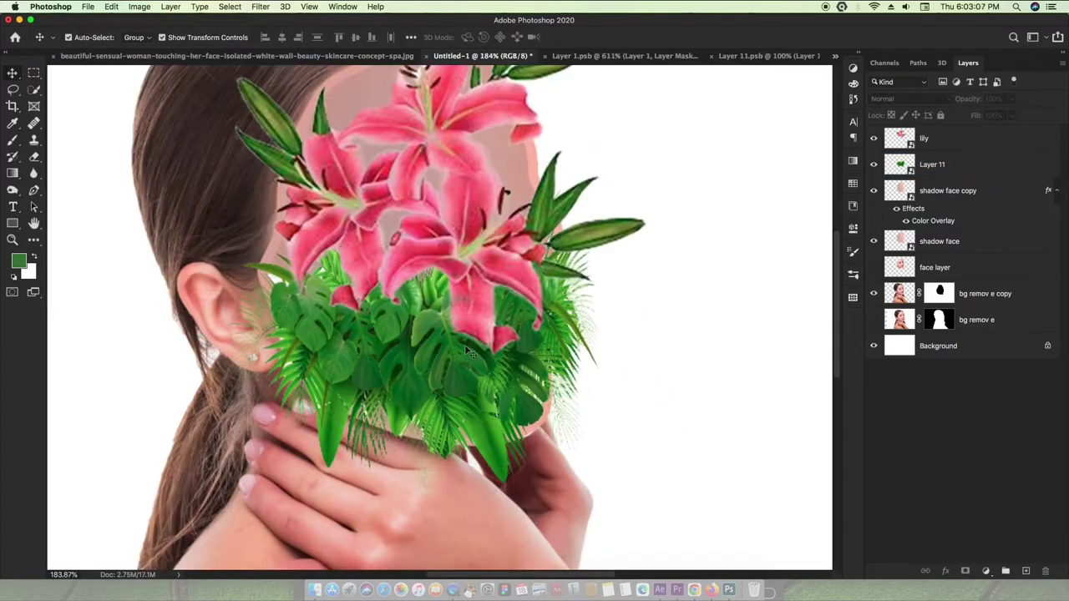
- Add a layer mask to leaves Layer 11 and pick the Brush tool
left_click(965, 571)
scroll(293, 312, "up", 3)
key("b")
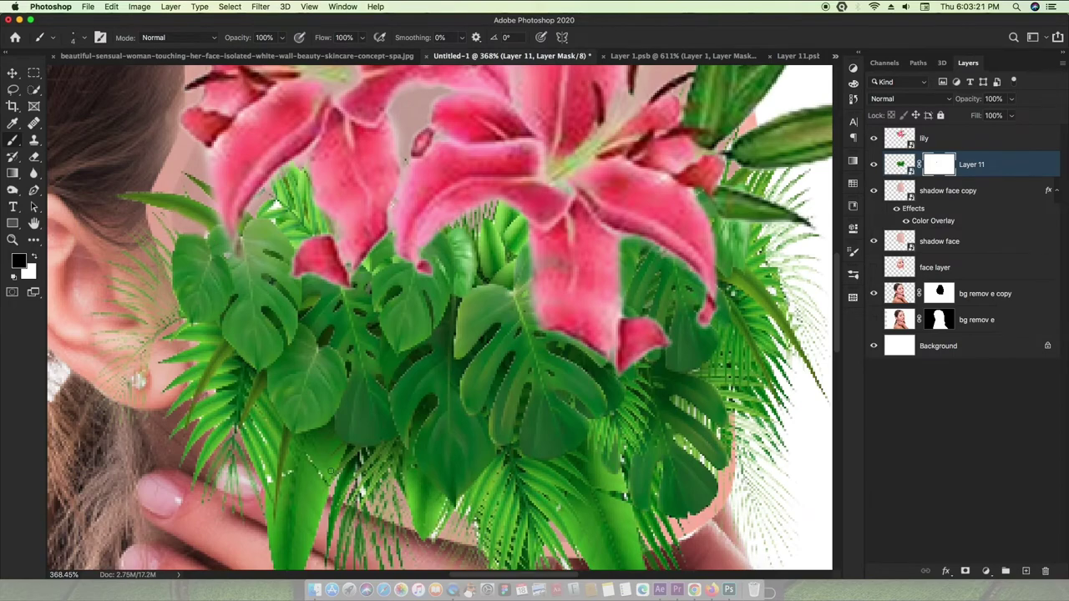
scroll(334, 468, "up", 2)
scroll(334, 434, "down", 5)
- Zoom around the lower leaves, switch to the Move tool and return to the Freepik page
scroll(337, 381, "up", 5)
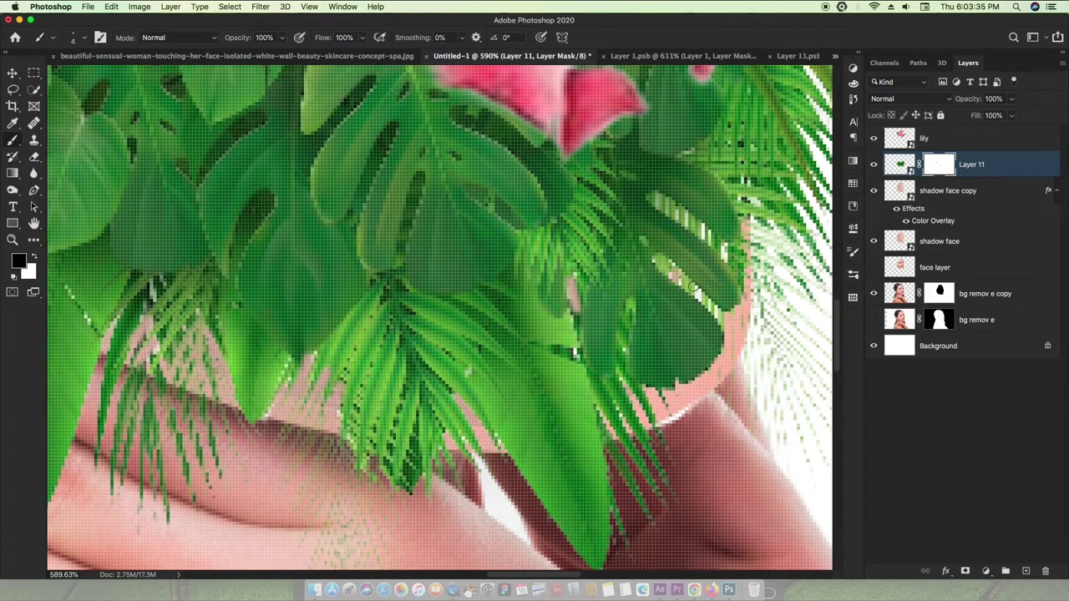
scroll(693, 227, "down", 3)
scroll(501, 334, "down", 2)
key("v")
scroll(472, 368, "up", 2)
scroll(474, 367, "down", 2)
scroll(584, 434, "down", 2)
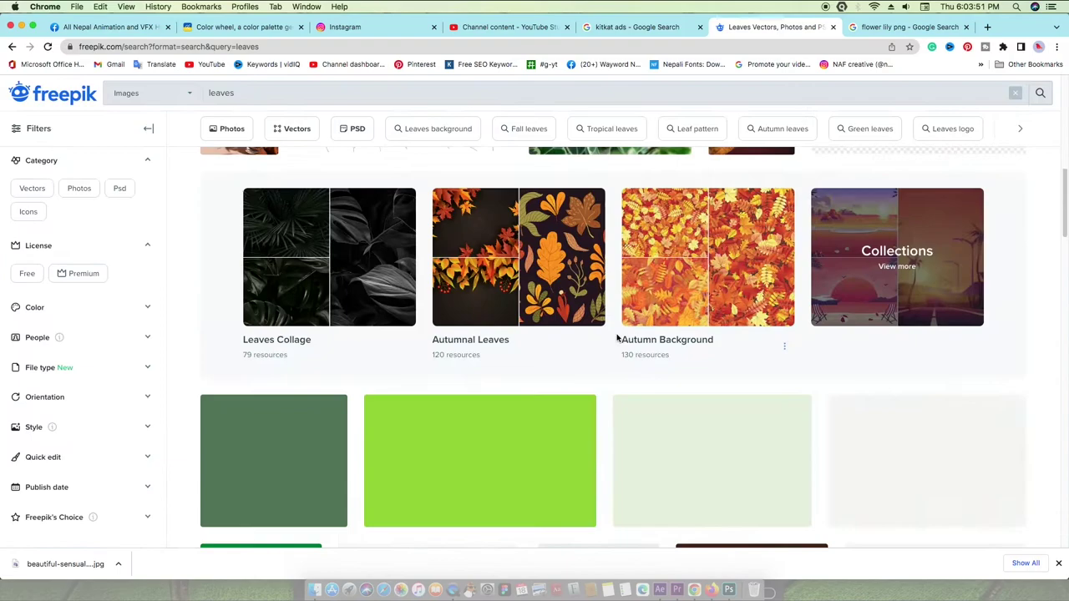
- Search Freepik for 'flowers' and filter the results to free images
scroll(616, 336, "up", 5)
scroll(616, 336, "up", 5)
triple_click(231, 119)
type("flowers")
key("Return")
scroll(468, 346, "down", 5)
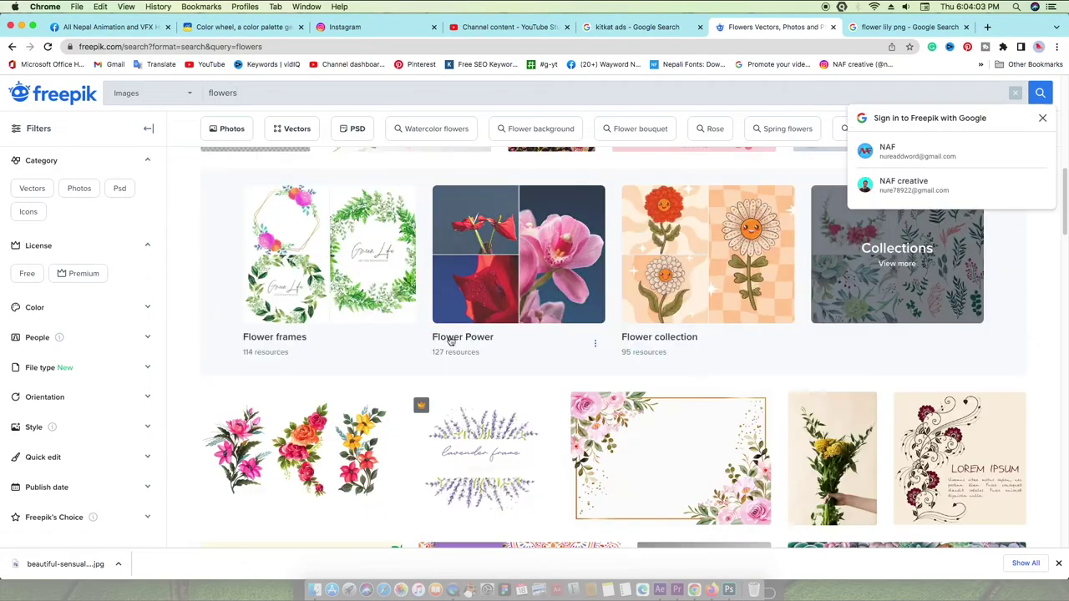
scroll(449, 338, "down", 2)
left_click(42, 272)
- Browse the results and preview the pink bouquet image before dismissing it
scroll(510, 324, "down", 5)
scroll(510, 323, "down", 1)
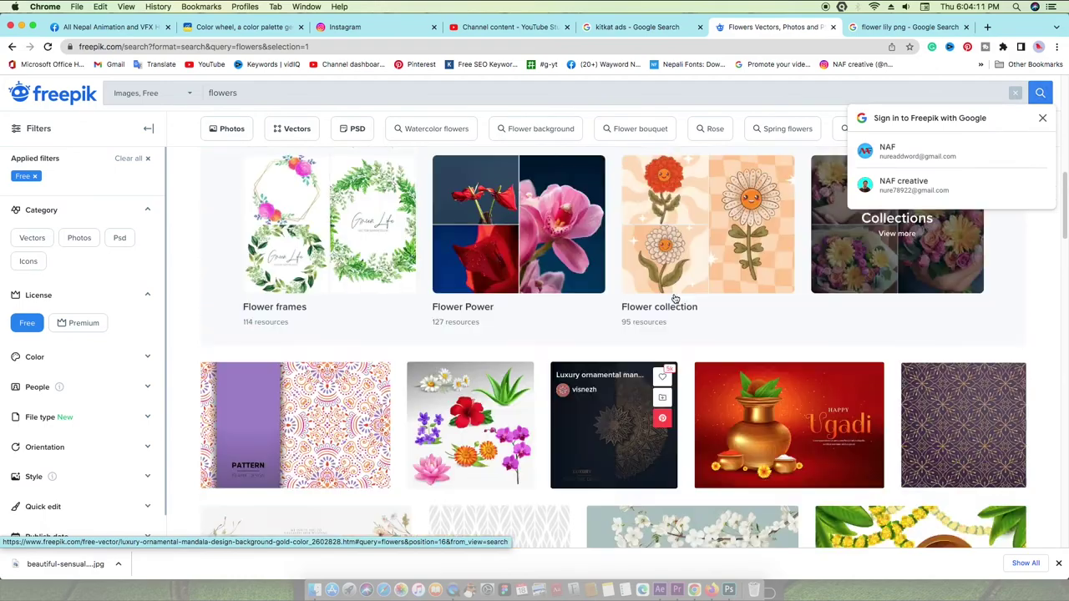
scroll(511, 323, "up", 1)
scroll(510, 323, "down", 5)
scroll(635, 330, "down", 1)
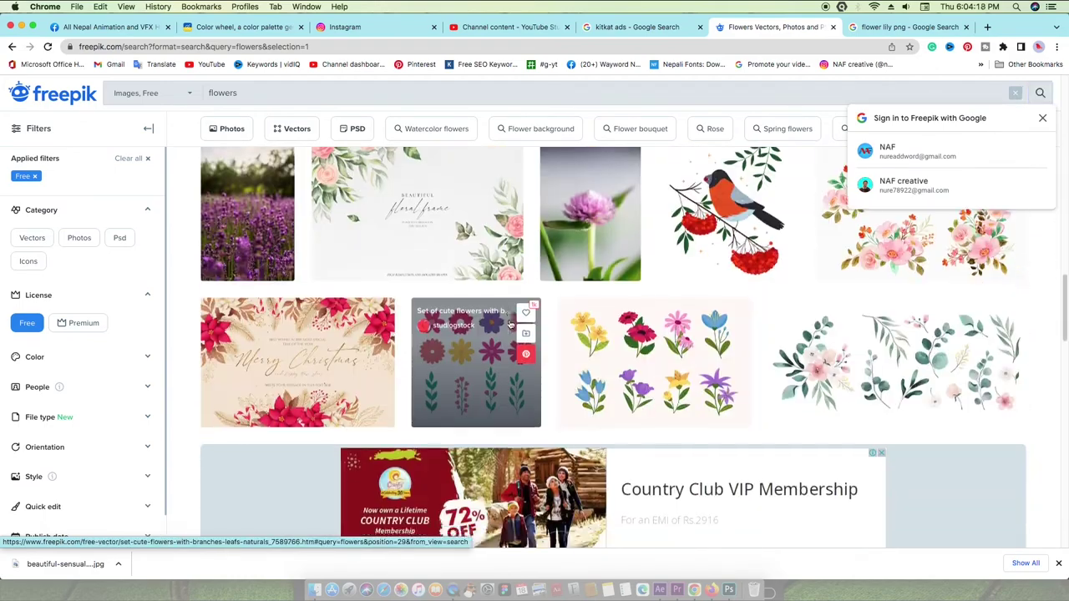
scroll(732, 333, "up", 1)
left_click(918, 313)
right_click(547, 306)
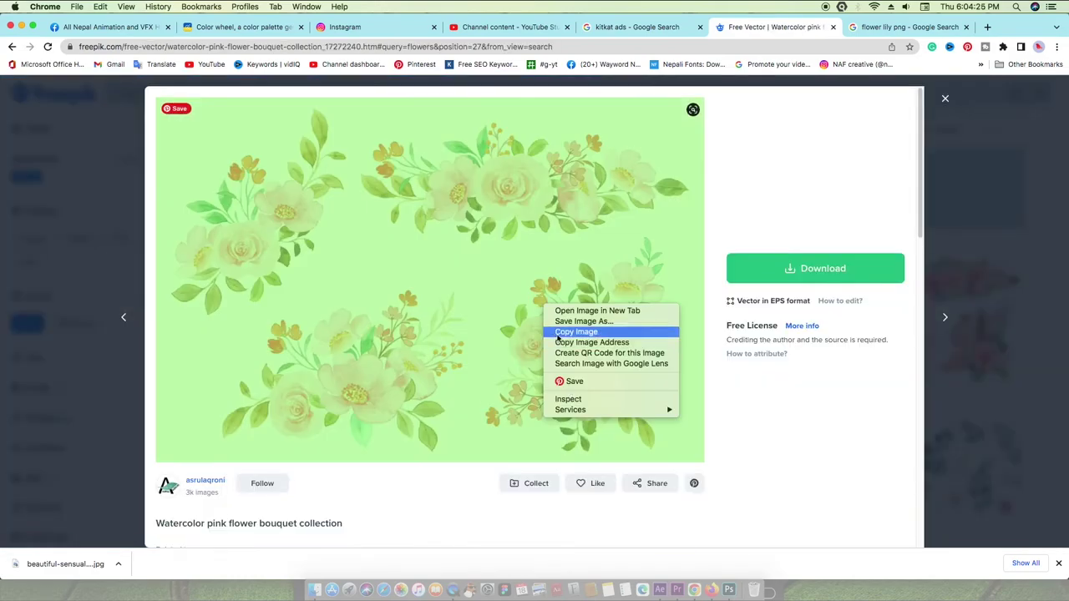
left_click(557, 332)
scroll(445, 505, "down", 5)
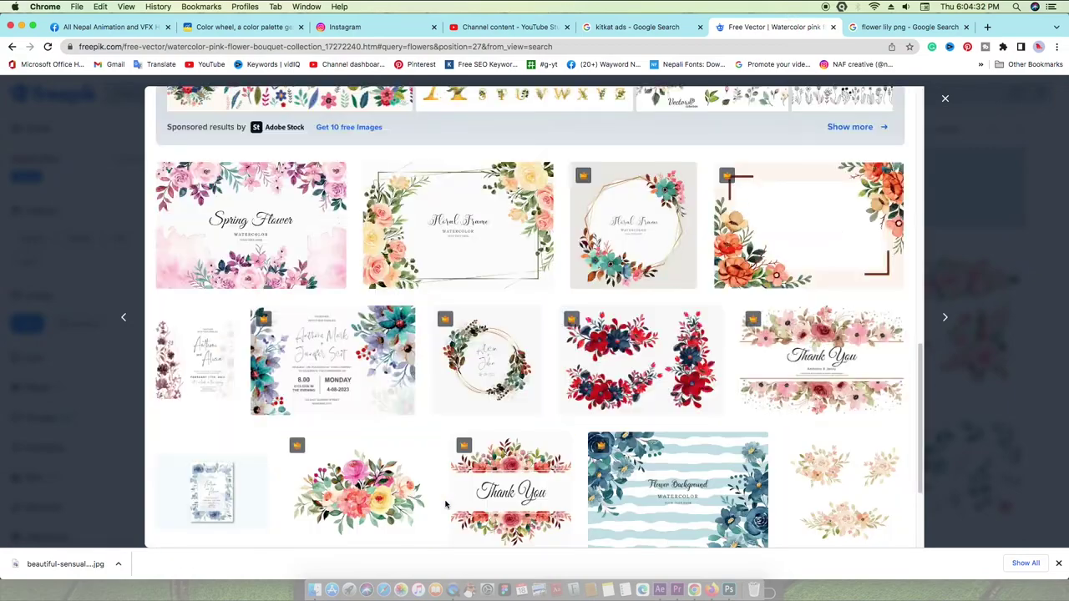
key("Escape")
- Copy the Floral card bouquet image and paste it into Photoshop as a new layer
left_click(739, 394)
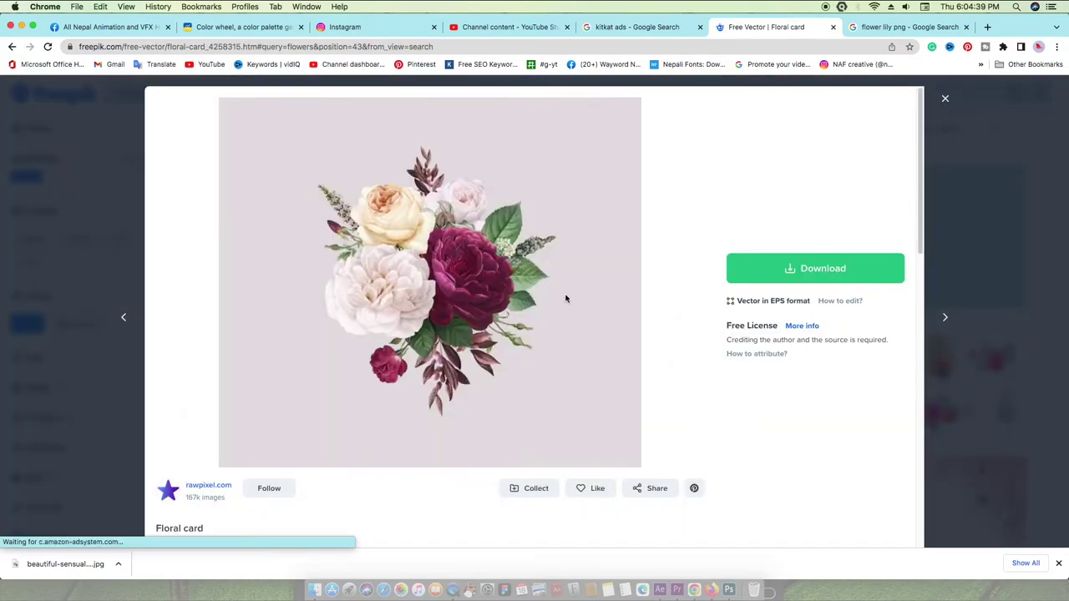
right_click(560, 291)
left_click(600, 322)
key("super+Tab")
key("super+v")
- Convert the bouquet Layer 12 to a smart object, open it and start Color Range
right_click(967, 138)
left_click(902, 166)
double_click(899, 138)
left_click(230, 6)
left_click(239, 140)
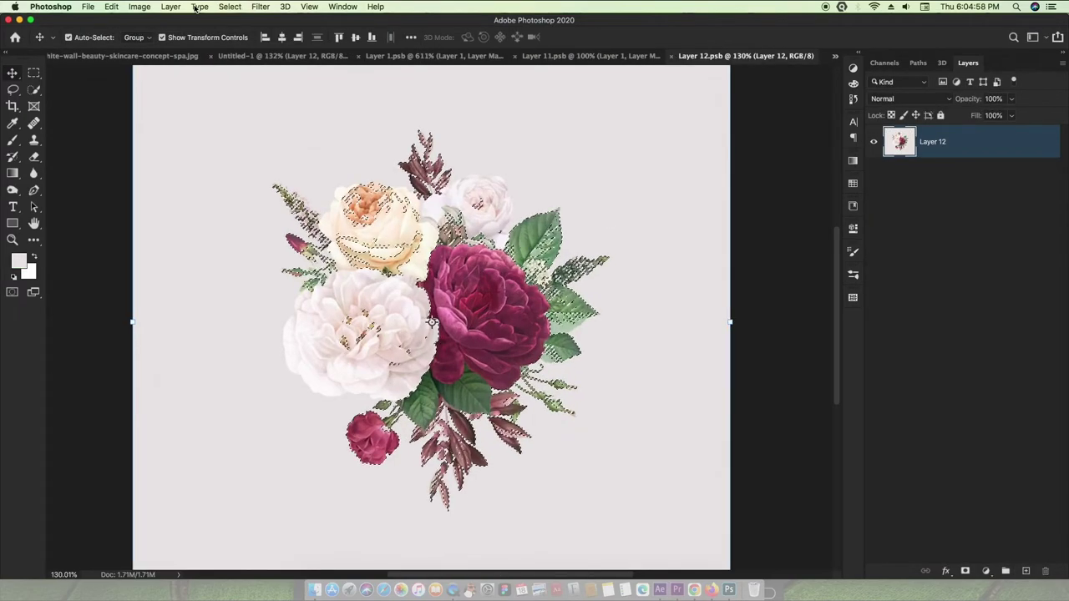
- Select the bouquet with Color Range, adding the white and pale roses
left_click(34, 89)
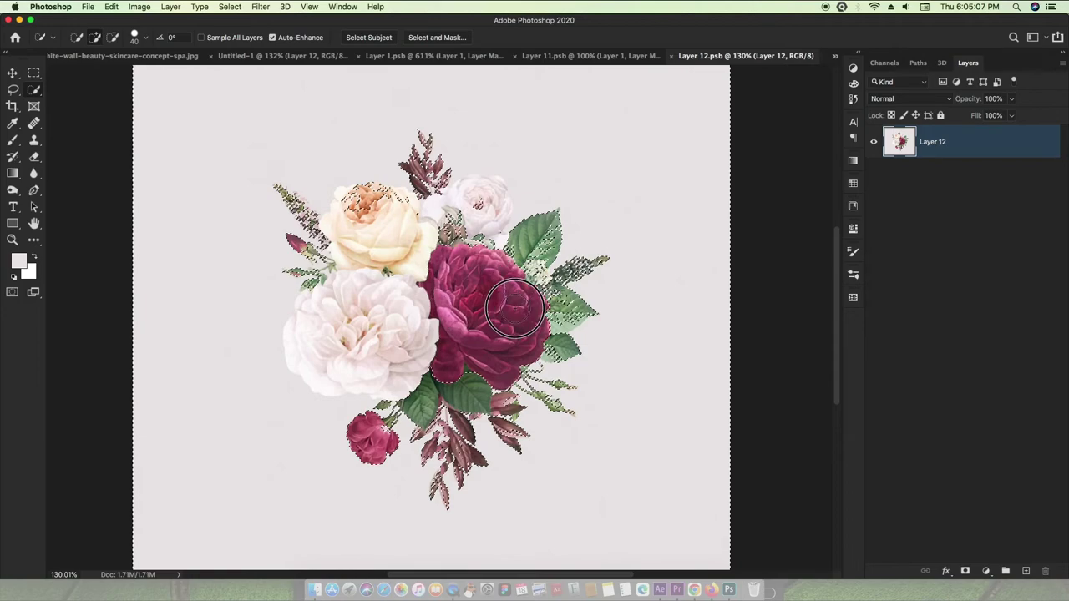
left_click(229, 7)
left_click(234, 119)
left_click(300, 117)
mouse_move(311, 333)
left_mouse_down()
mouse_move(406, 353)
mouse_move(534, 259)
left_mouse_up()
left_click_drag(437, 199, 357, 210)
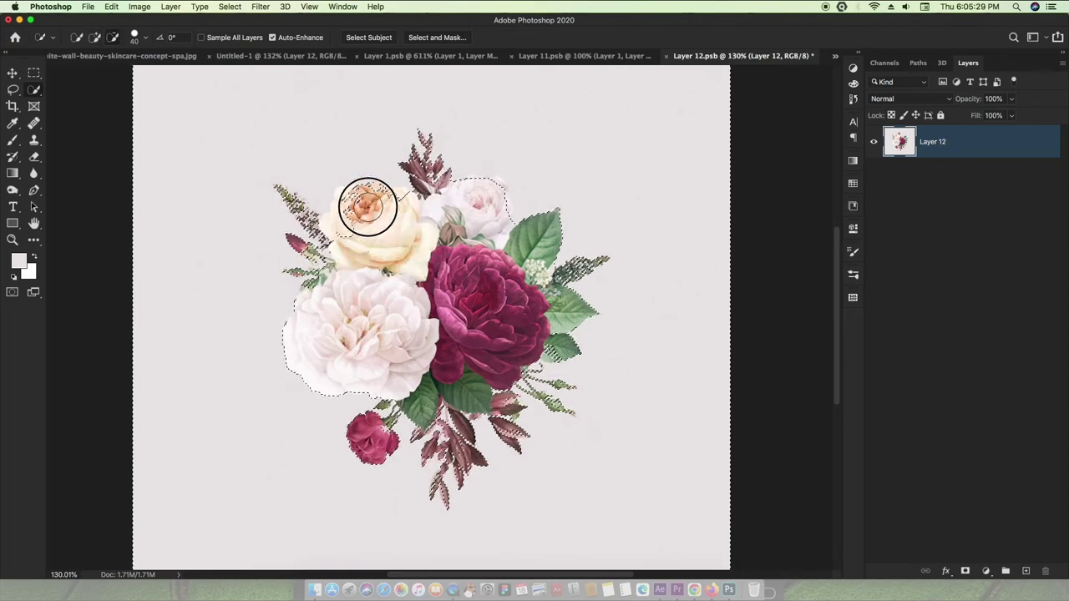
- Mask the bouquet with an inverted mask and scale it down over the face
left_click(964, 571)
key("ctrl+i")
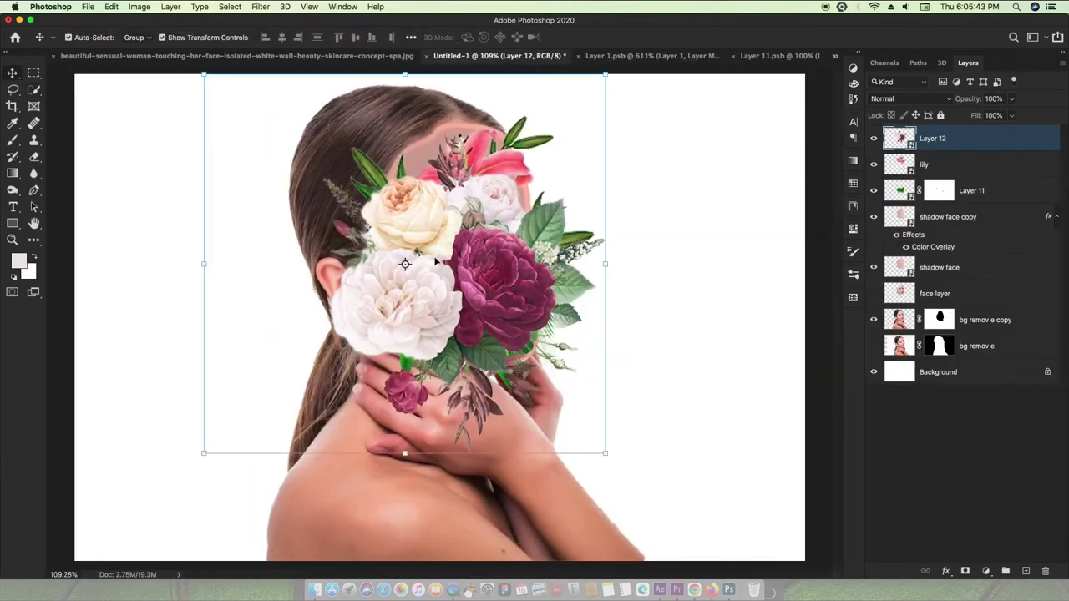
left_click_drag(609, 264, 669, 212)
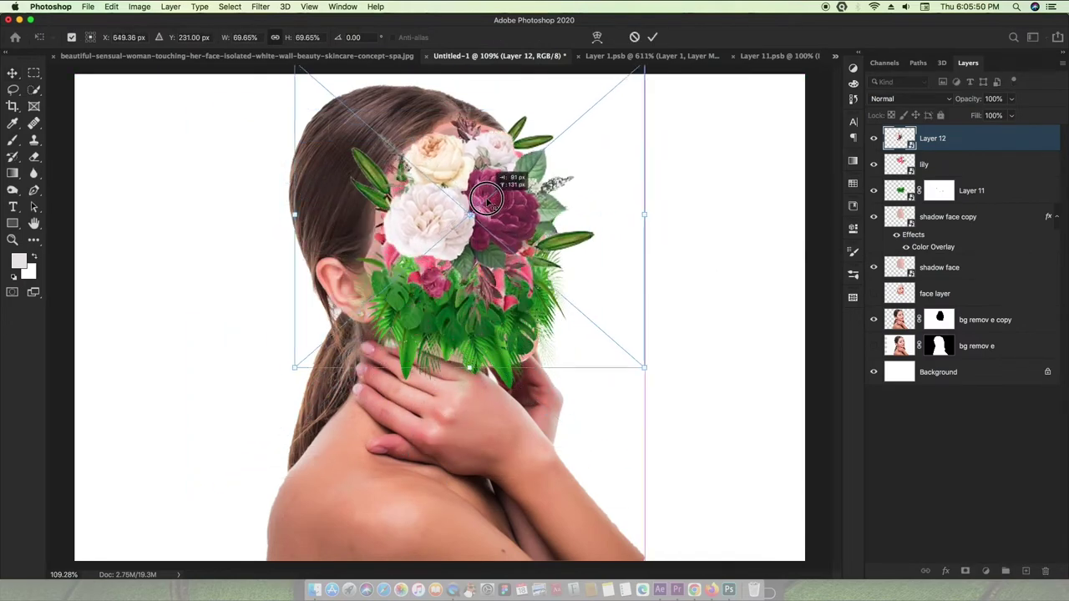
left_click_drag(669, 212, 535, 295)
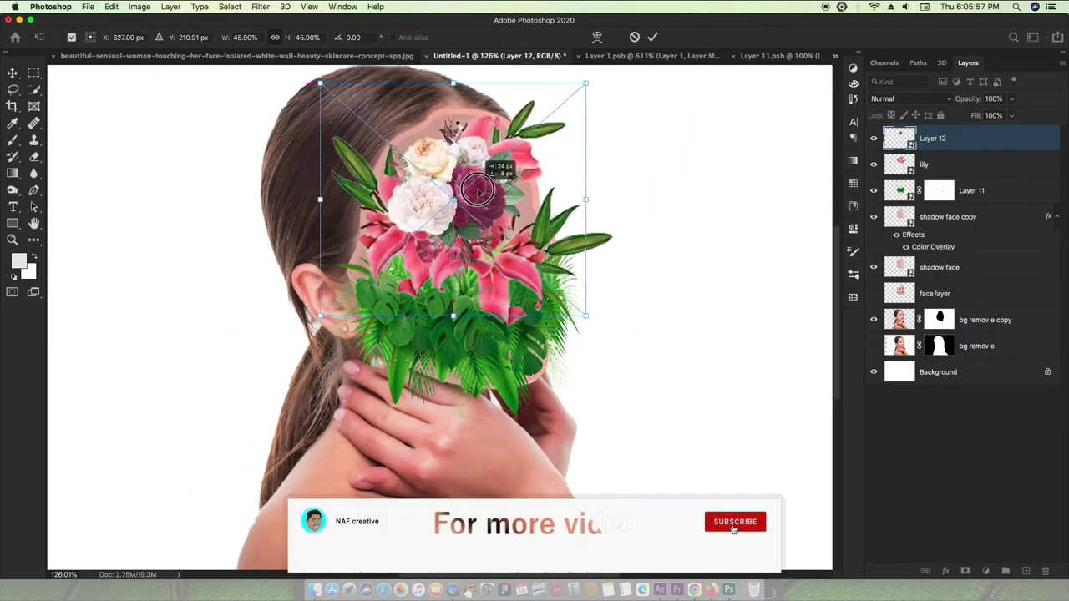
key("Return")
- Shrink and reposition the lilies
left_click(898, 167)
left_click_drag(510, 157, 495, 150)
left_click(652, 37)
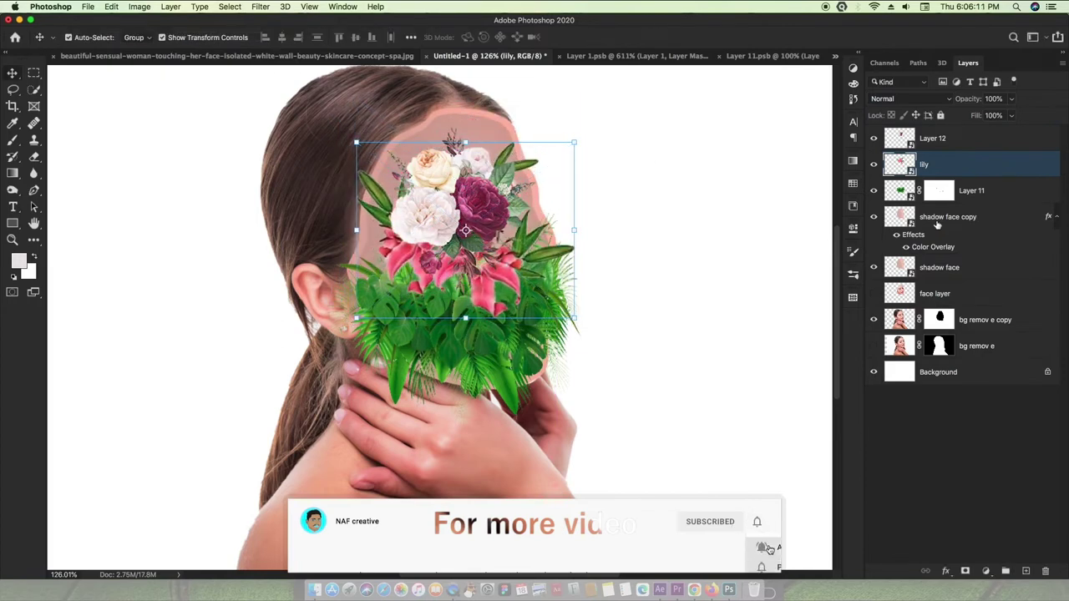
- Combine the roses, lilies and leaves layers into one smart object named flowers
left_click(964, 184)
right_click(964, 184)
key("Escape")
left_click(960, 139, "shift")
right_click(958, 178)
left_click(947, 244)
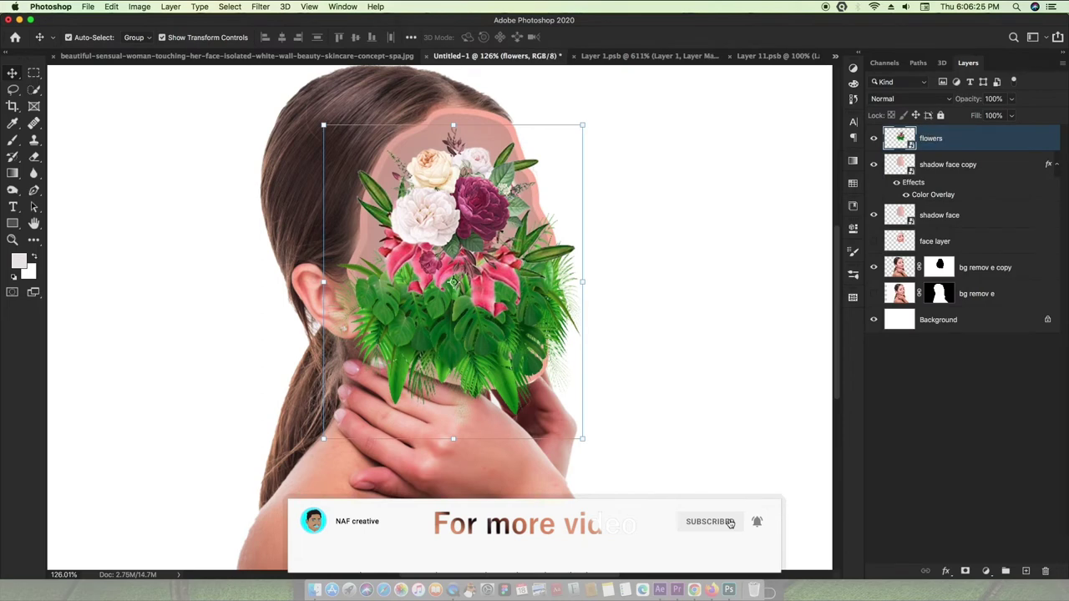
- Add a Levels adjustment clipped to the flowers with midtones darkened to about 0.77
key("super+0")
left_click(853, 79)
left_click(726, 83)
left_click_drag(759, 351, 768, 351)
left_click(744, 480)
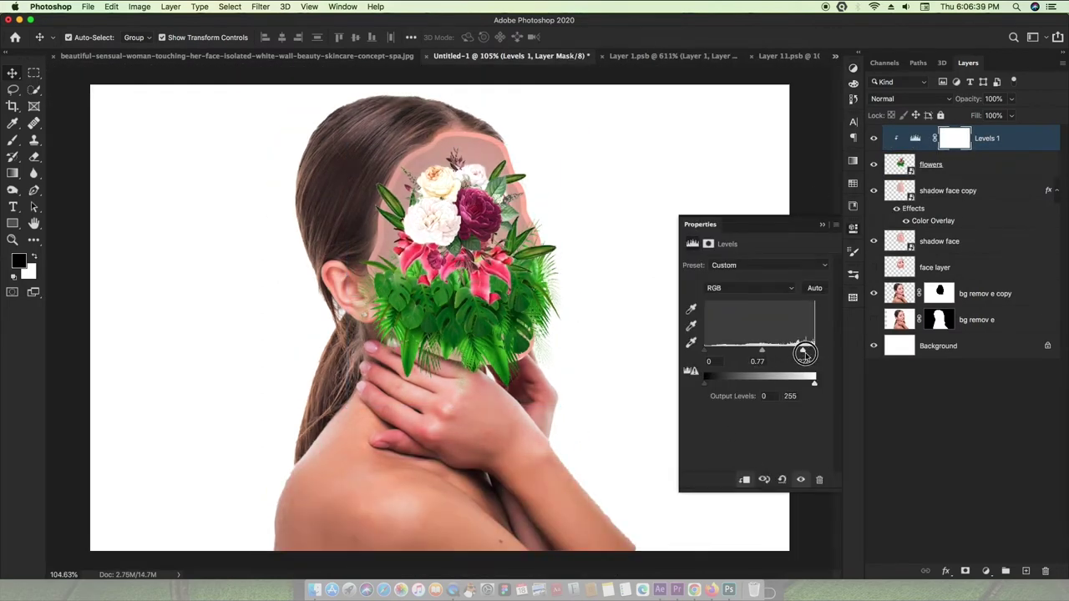
- Add a clipped Hue/Saturation adjustment to the flowers: hue -6, saturation +16, lightness +4
left_click(852, 227)
left_click(853, 121)
left_click(854, 67)
left_click(734, 116)
mouse_move(755, 357)
left_mouse_down()
mouse_move(716, 358)
mouse_move(754, 357)
left_mouse_up()
left_click_drag(756, 335, 747, 336)
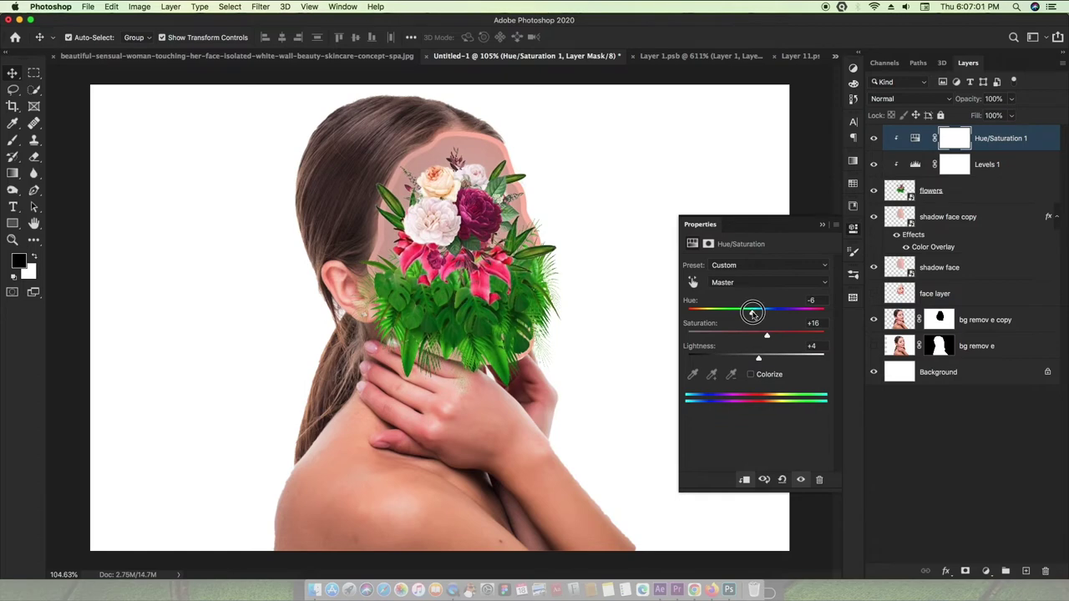
- Select the face layer and bring it to the top of the stack
left_click(852, 227)
left_click(898, 271)
left_click(894, 294)
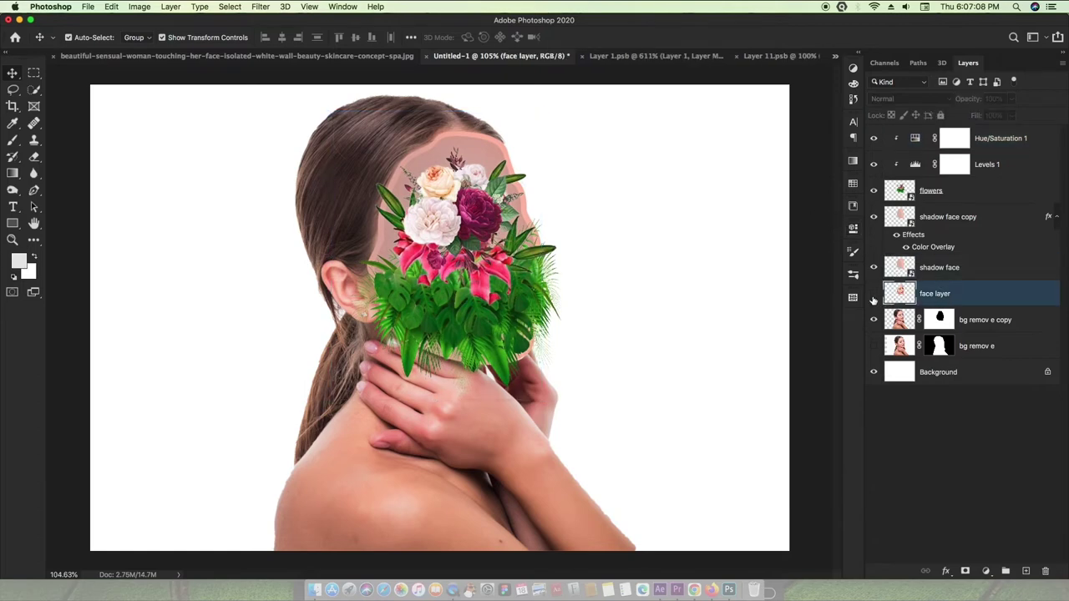
key("ctrl+shift+bracketright")
- Move the face out beside the flowers and open its face layer.psb smart object
mouse_move(486, 266)
left_mouse_down()
mouse_move(589, 265)
mouse_move(619, 281)
mouse_move(625, 255)
left_mouse_up()
scroll(608, 254, "up", 3)
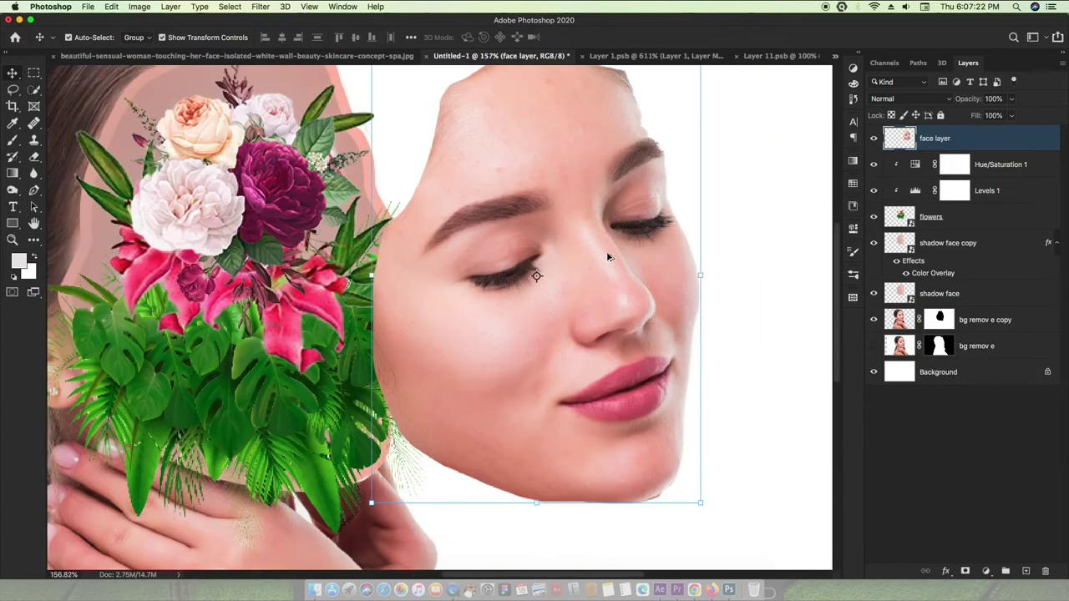
double_click(905, 141)
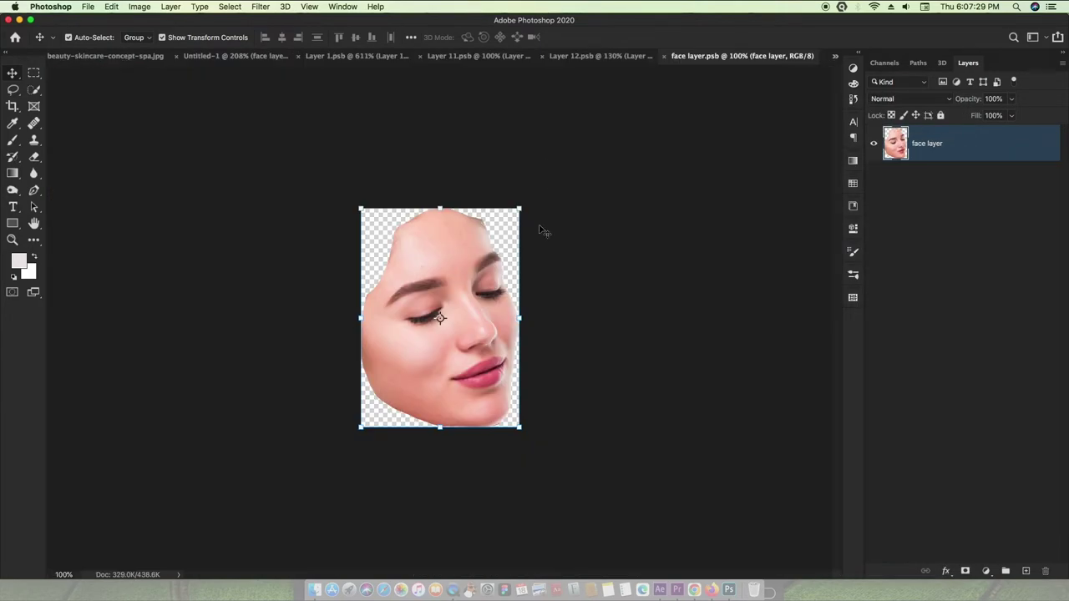
- Add a layer mask to the face and paint its edges with a 30 px brush
key("ctrl+0")
key("b")
left_click(965, 571)
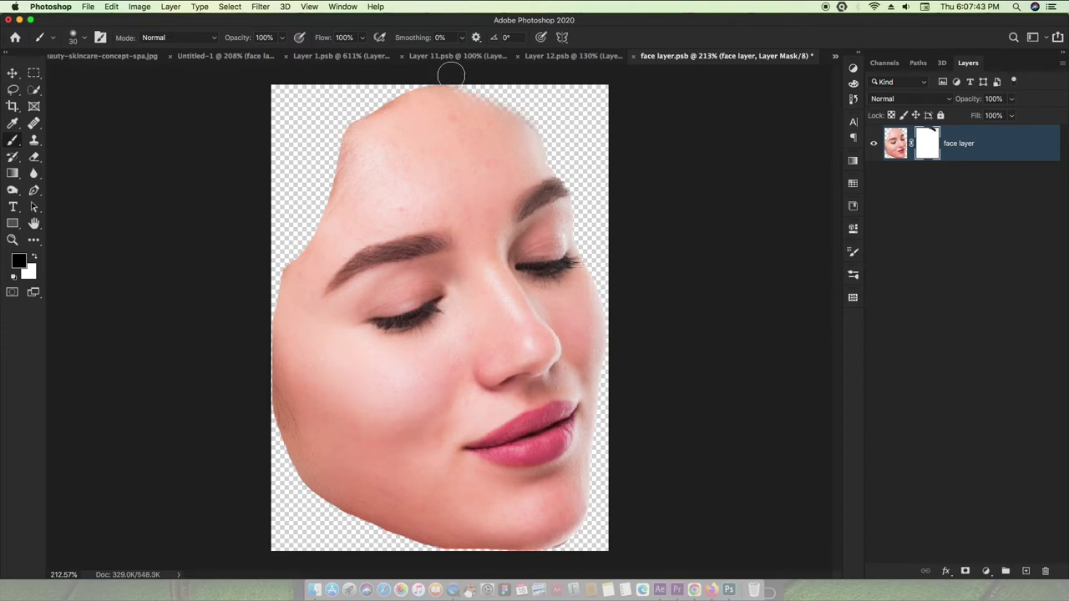
left_click(73, 38)
left_click(373, 90)
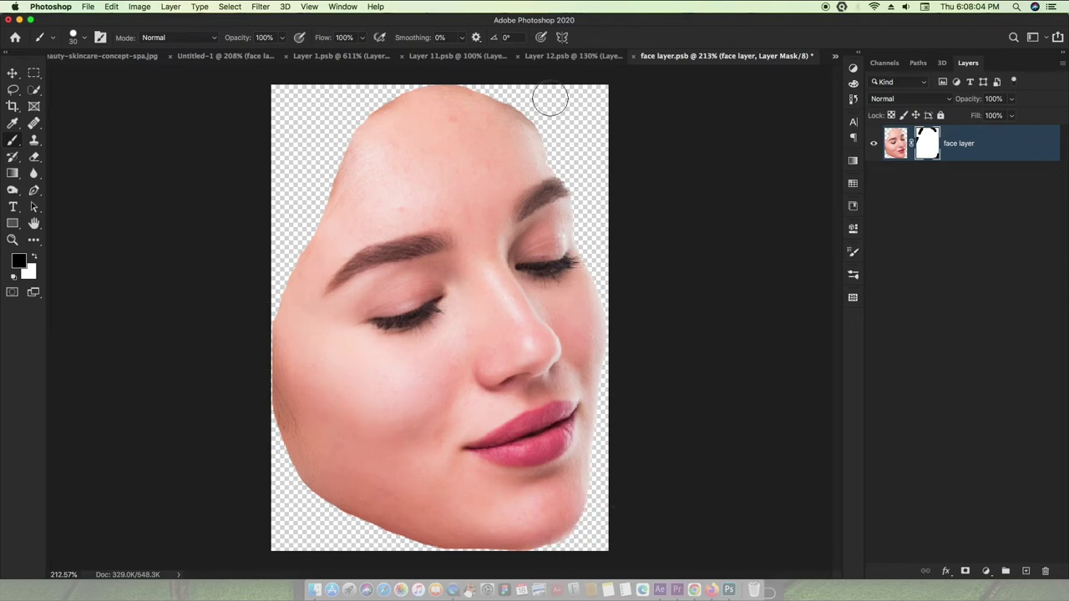
- Save the face layer.psb smart object and close it
key("v")
key("ctrl+s")
key("ctrl+w")
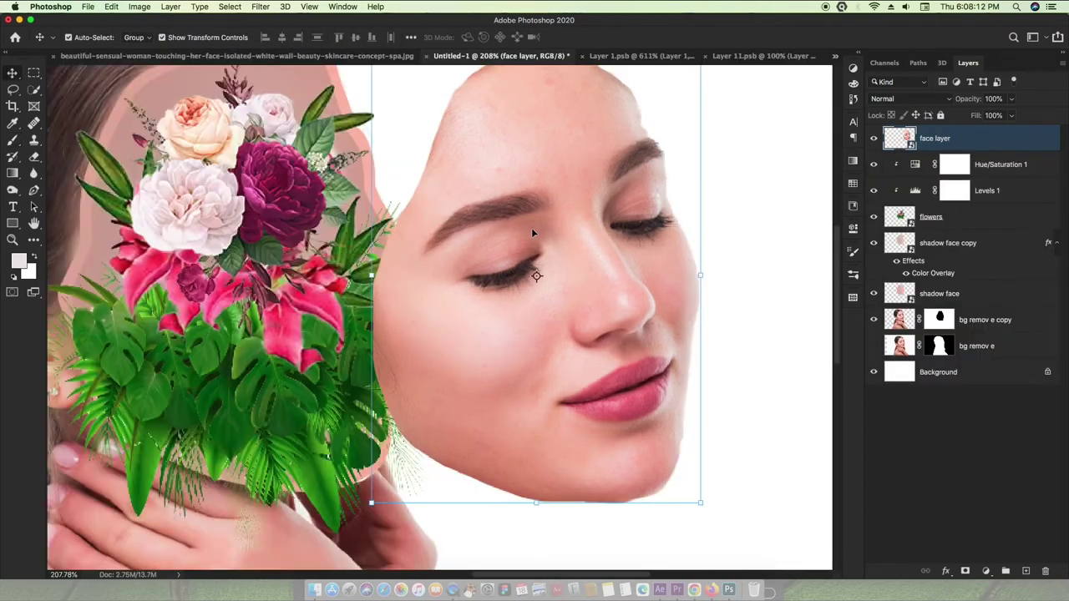
- Set the face layer's drop shadow to Multiply blending with 24% opacity
key("ctrl+0")
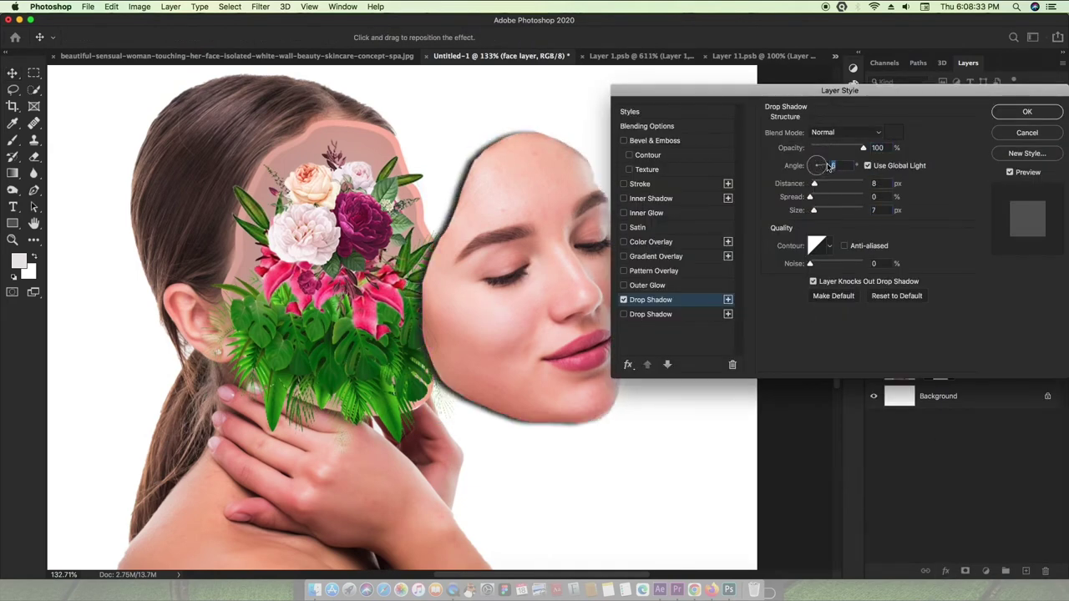
left_click(846, 131)
left_click(826, 183)
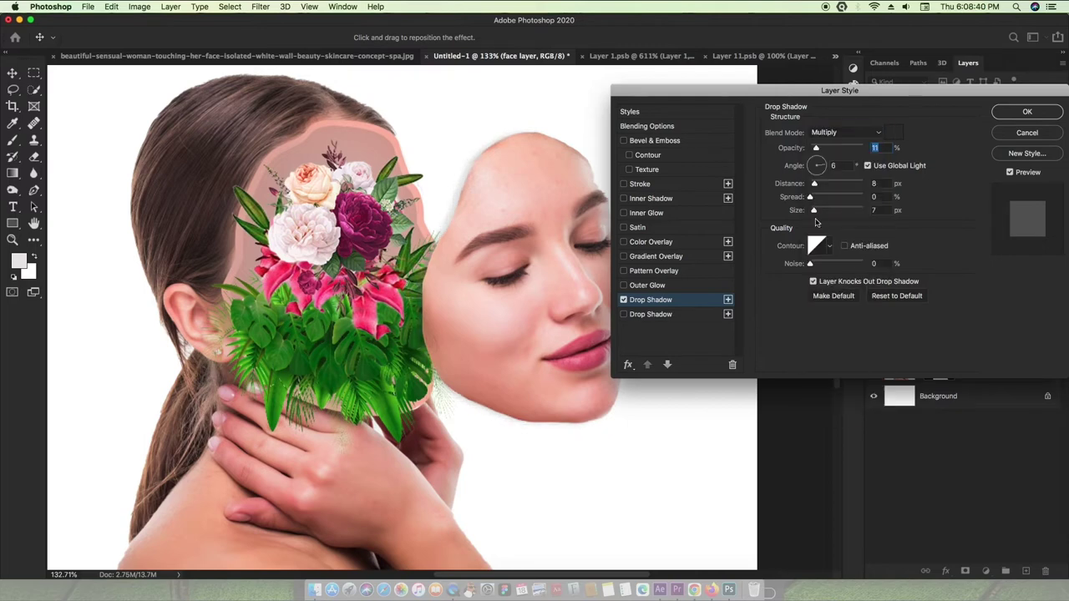
left_click_drag(815, 147, 823, 147)
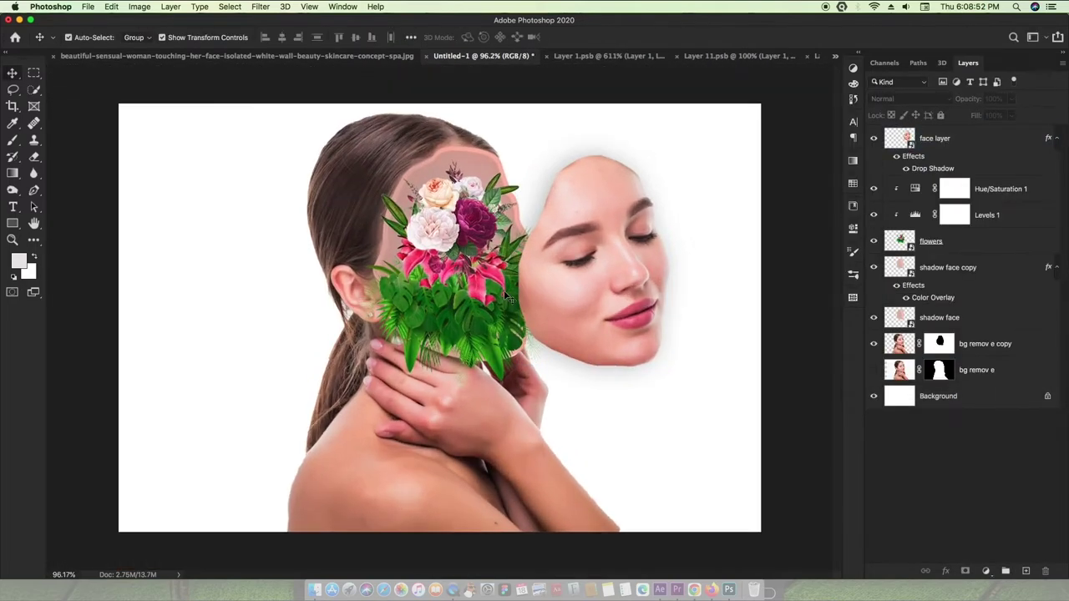
scroll(506, 298, "down", 2)
left_click(519, 304)
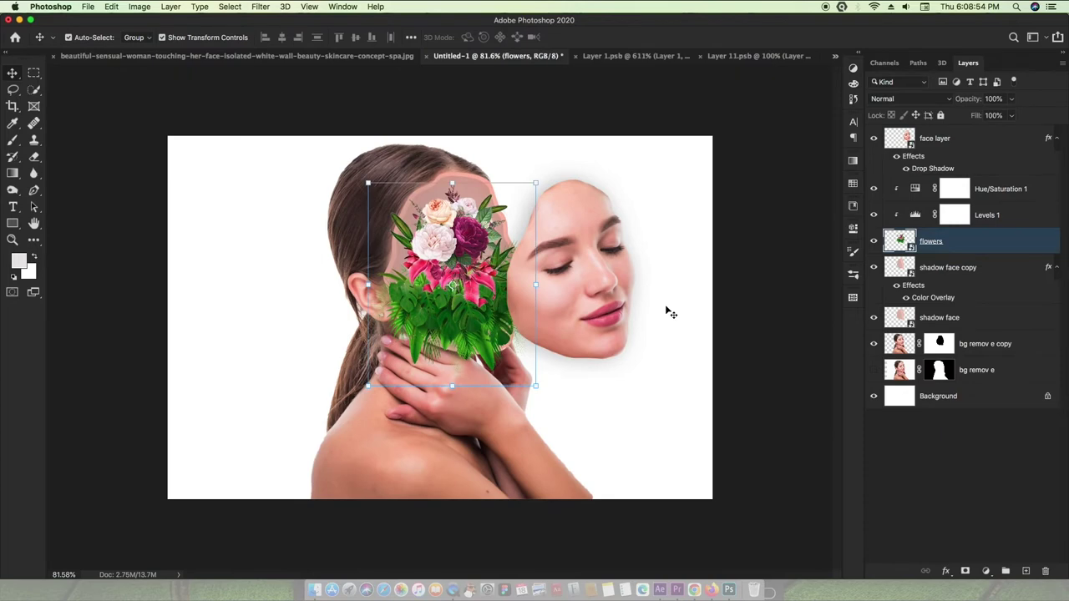
- Group the flowers with their adjustments into a group named f
right_click(949, 241)
left_click(946, 228)
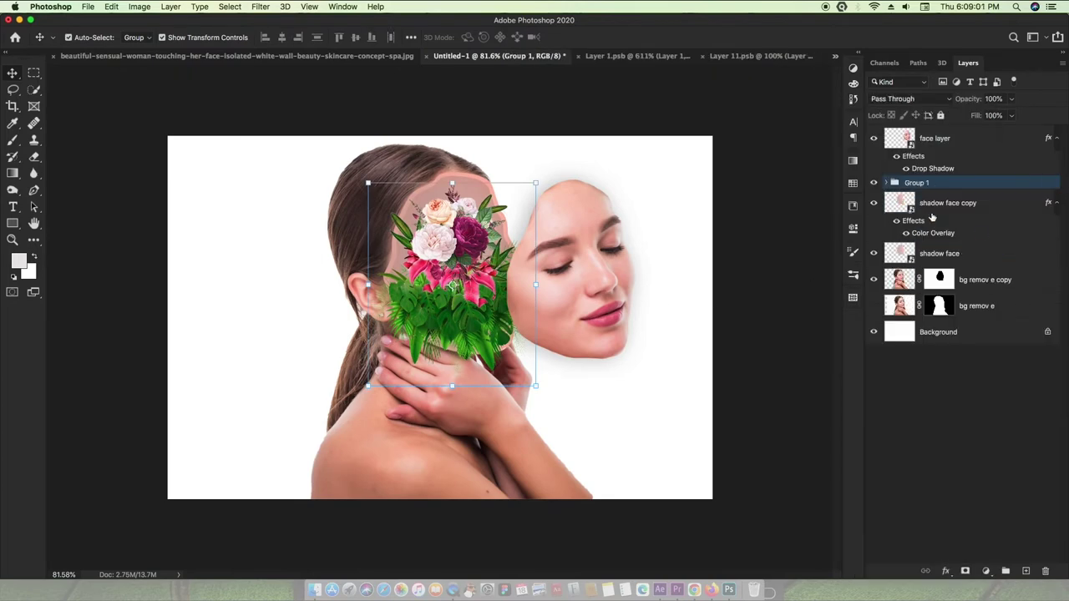
left_click(973, 253)
- Group the shadow face, shadow face copy and bg remov e copy layers as 'face'
left_click(946, 212, "shift")
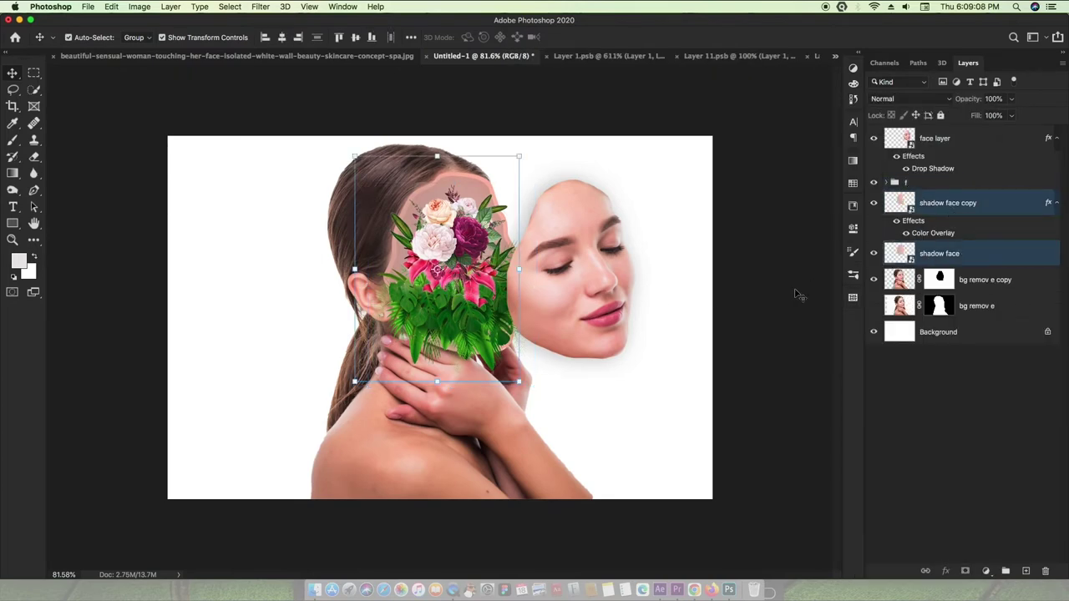
left_click(872, 347)
left_click(873, 332)
left_click(985, 280)
left_click(927, 203, "shift")
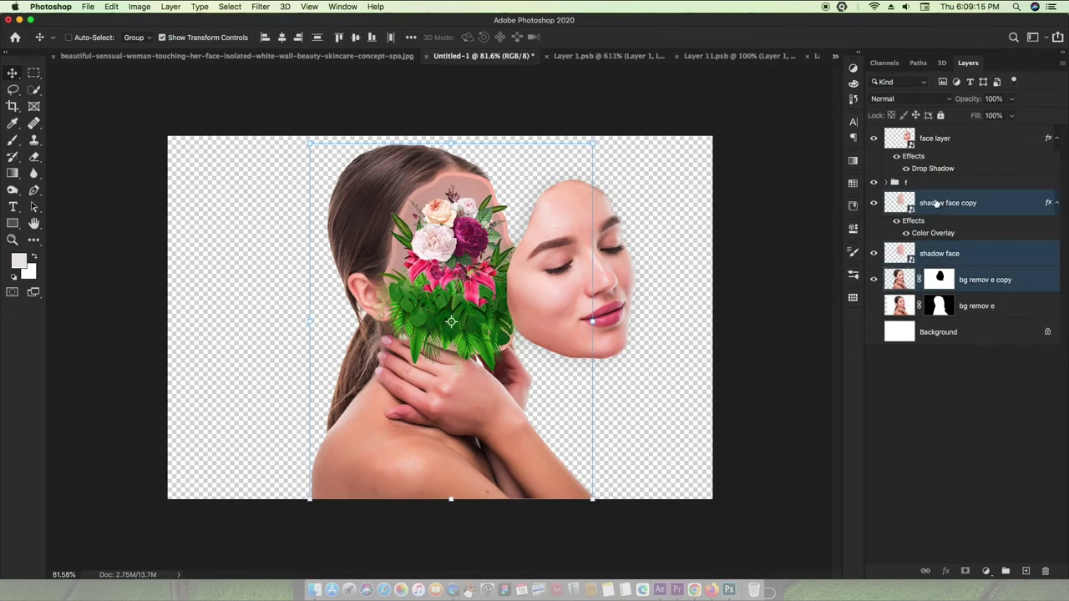
key("super+g")
type("ce")
key("Return")
- Review the face layer's Layer Style settings and close them
left_click(951, 139)
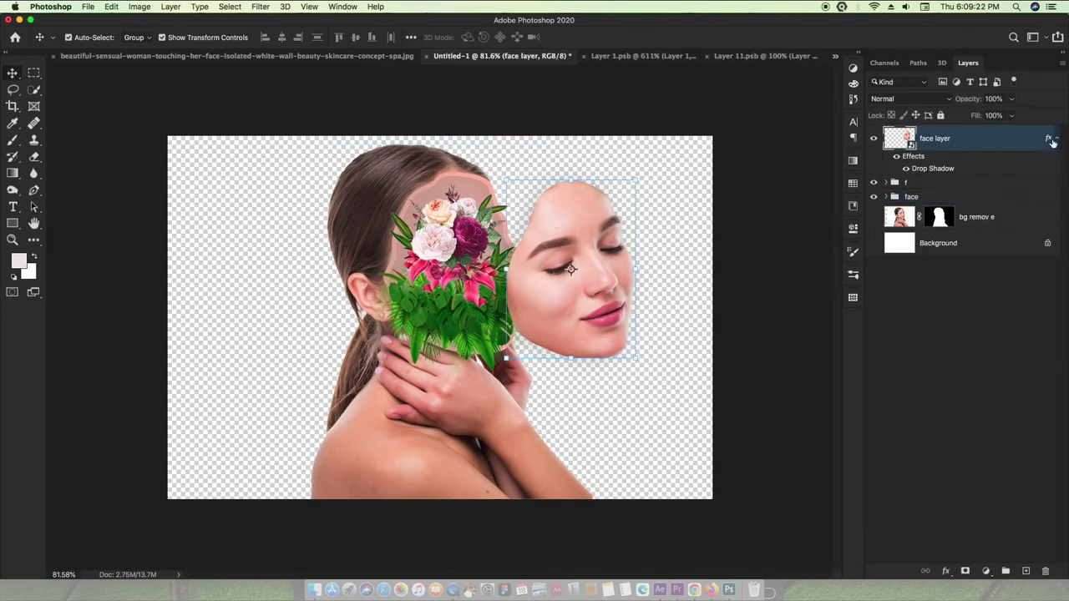
left_click(946, 571)
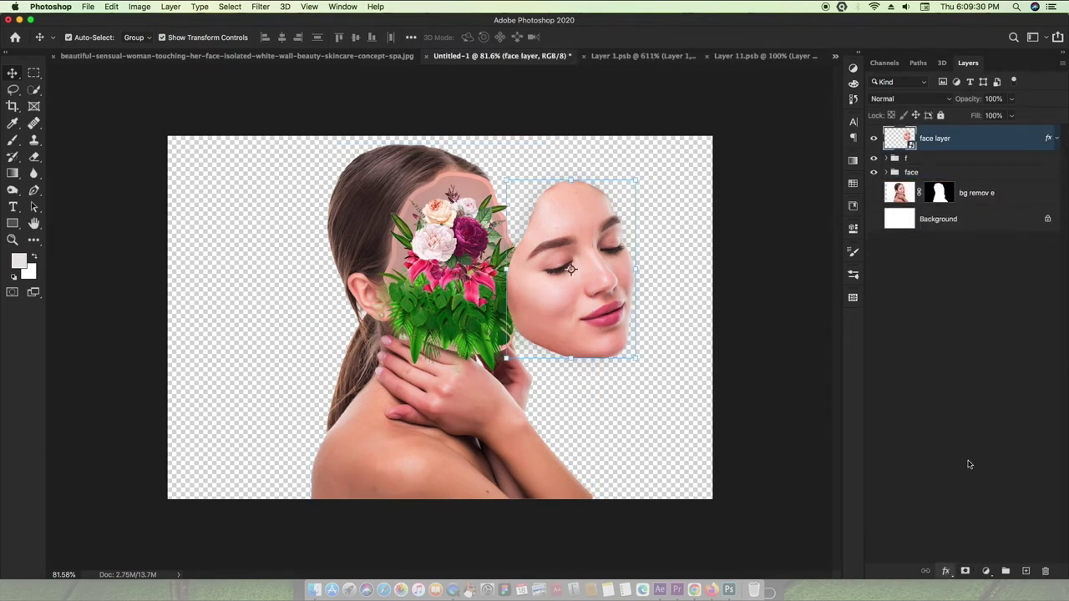
left_click(965, 460)
key("Return")
- Duplicate the face layer and both groups, merge them into 'final', and convert it to a smart object
left_click(961, 172, "shift")
key("ctrl+j")
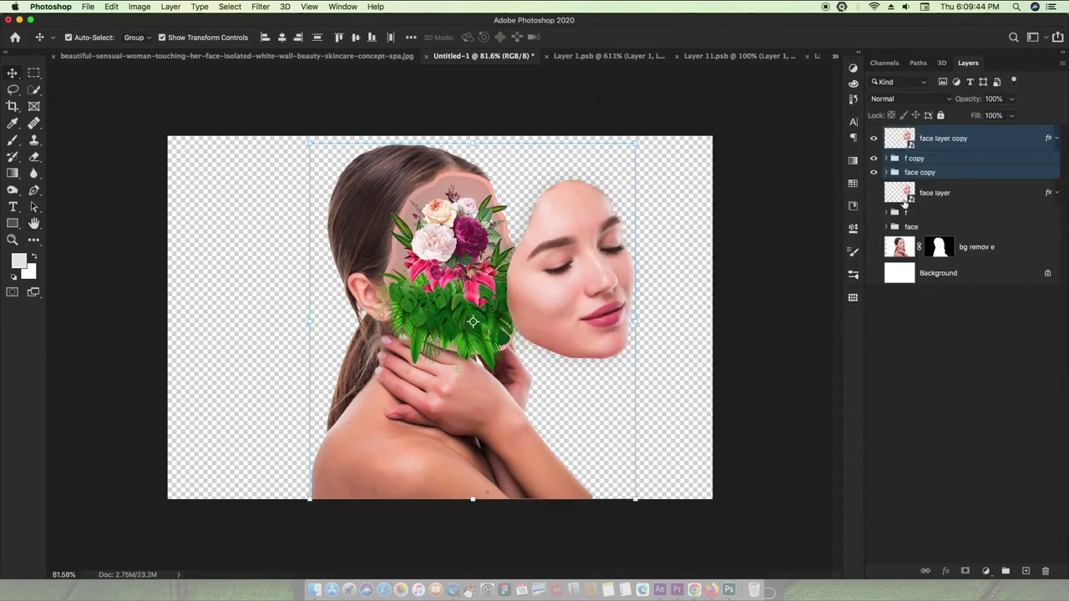
key("ctrl+g")
key("Return")
right_click(910, 132)
left_click(906, 263)
left_click(260, 6)
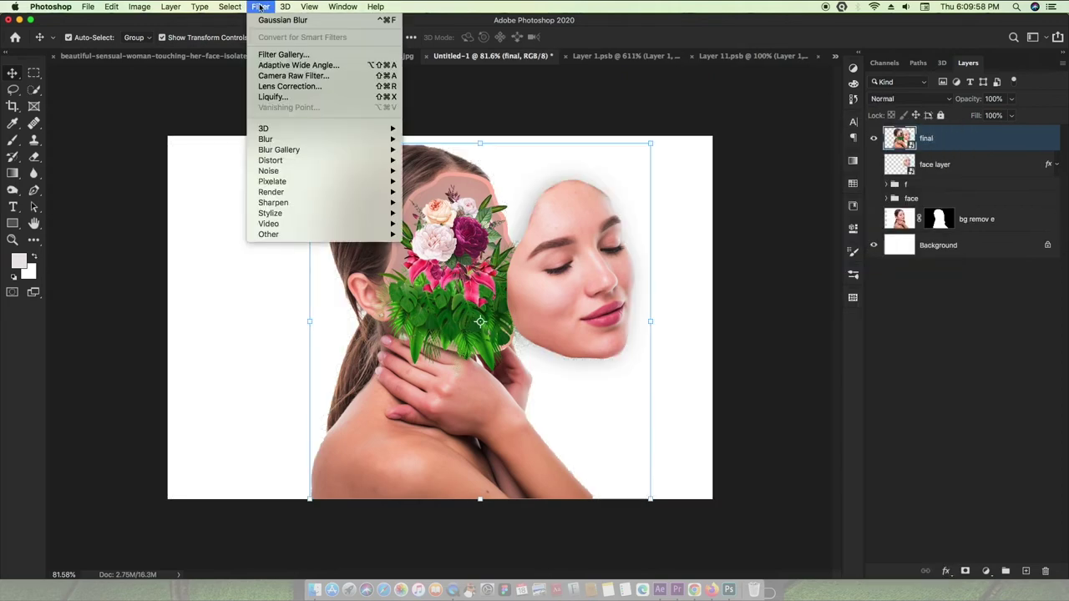
- Open Camera Raw on the final layer and try a Black & White profile, then return to Color
left_click(285, 75)
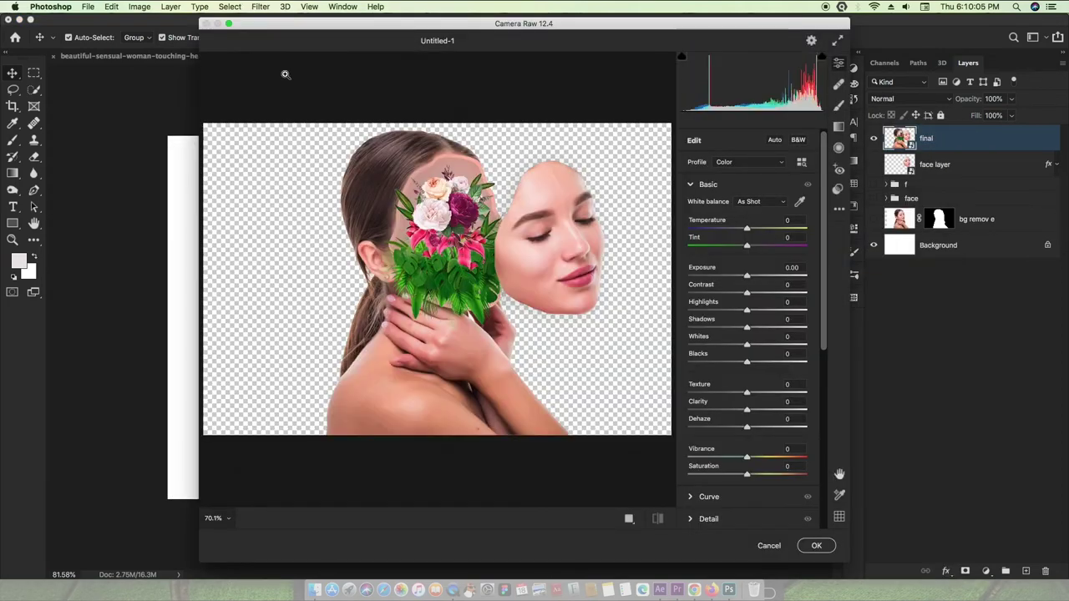
left_click_drag(745, 231, 748, 231)
left_click(752, 162)
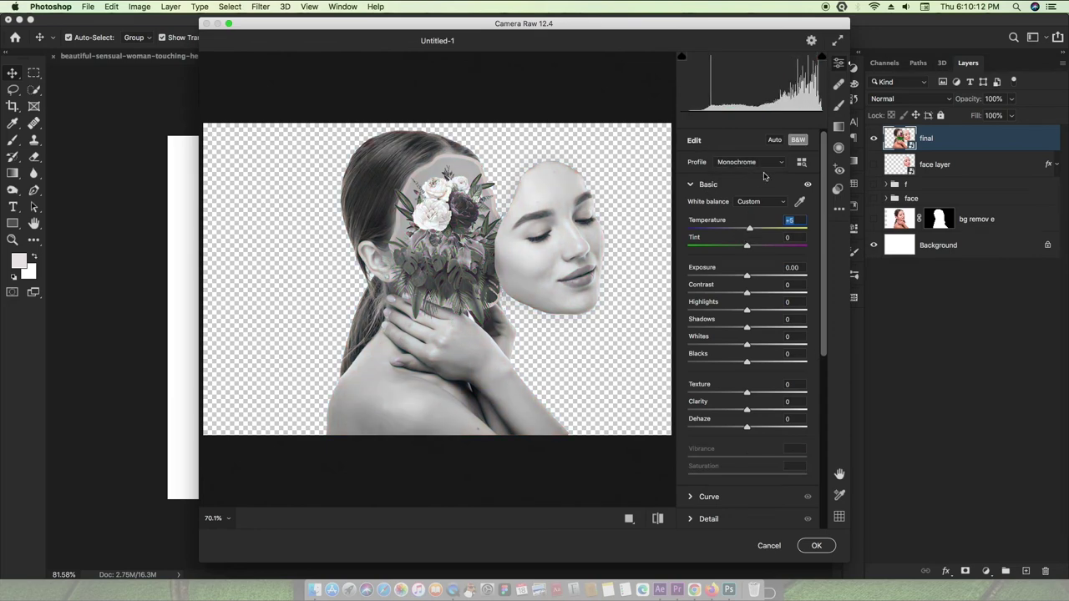
left_click(748, 162)
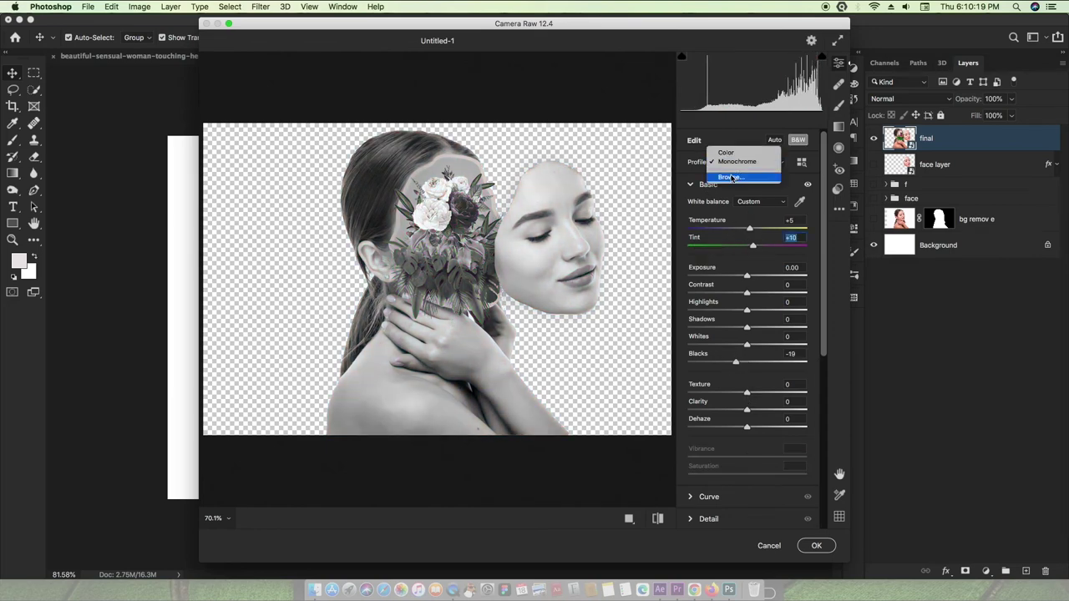
left_click(725, 176)
left_click(698, 271)
left_click(691, 139)
left_click(751, 162)
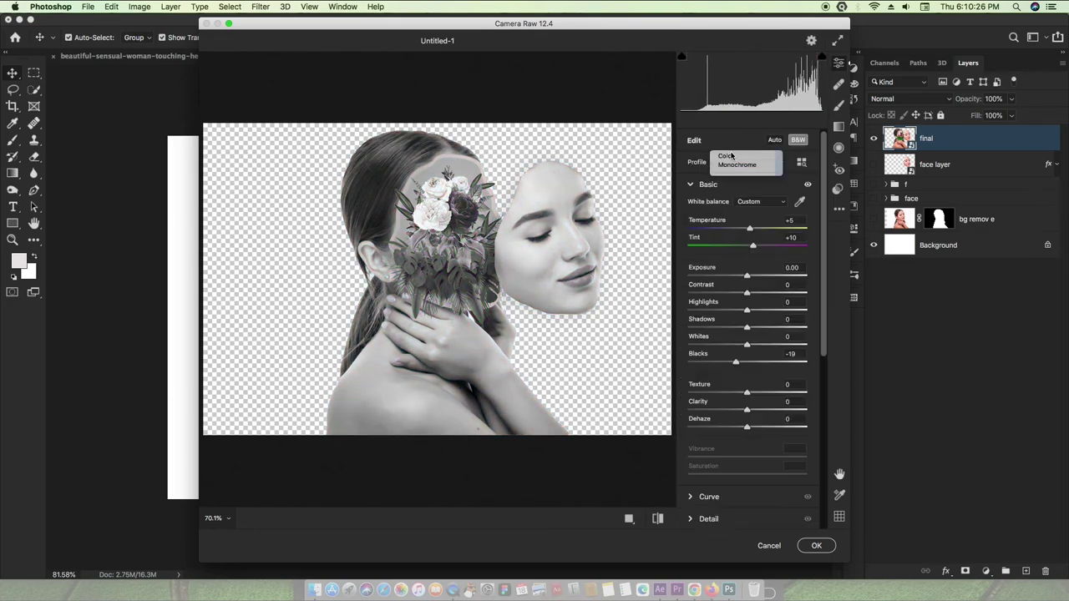
- Cool temperature to about -9, raise exposure to +0.20, lift blacks and whites, and lower saturation
left_click_drag(750, 229, 740, 229)
left_click_drag(746, 277, 748, 277)
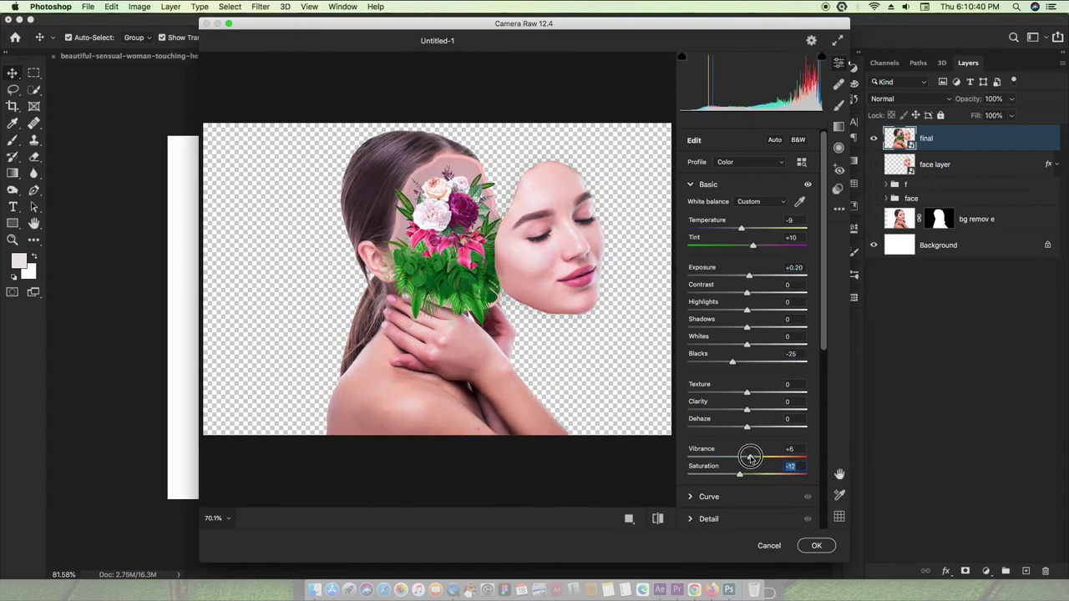
left_click_drag(733, 361, 755, 344)
scroll(754, 297, "down", 5)
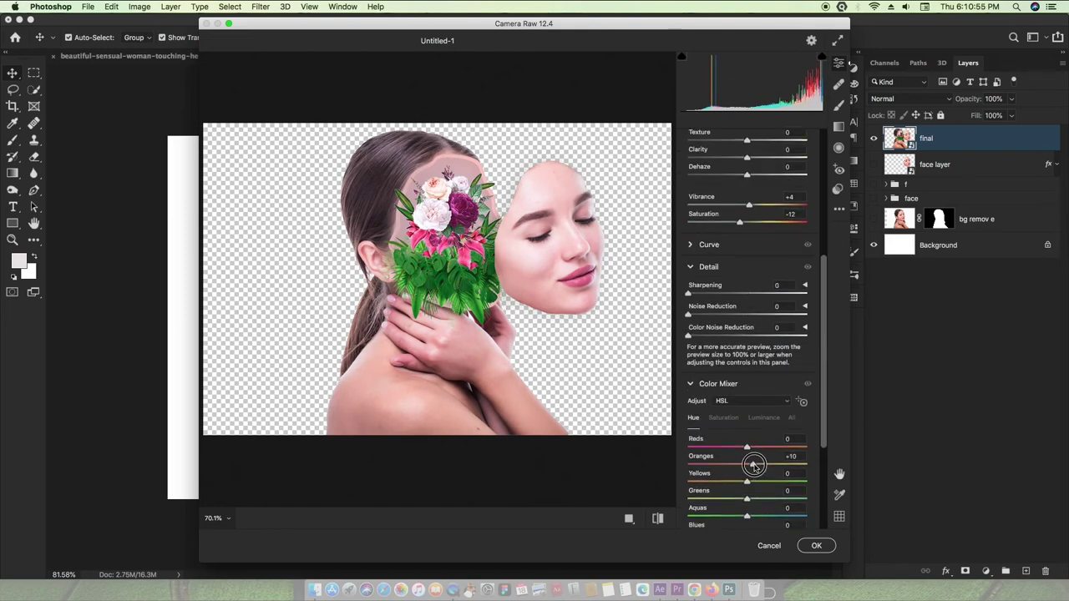
left_click_drag(745, 498, 753, 498)
scroll(723, 489, "down", 3)
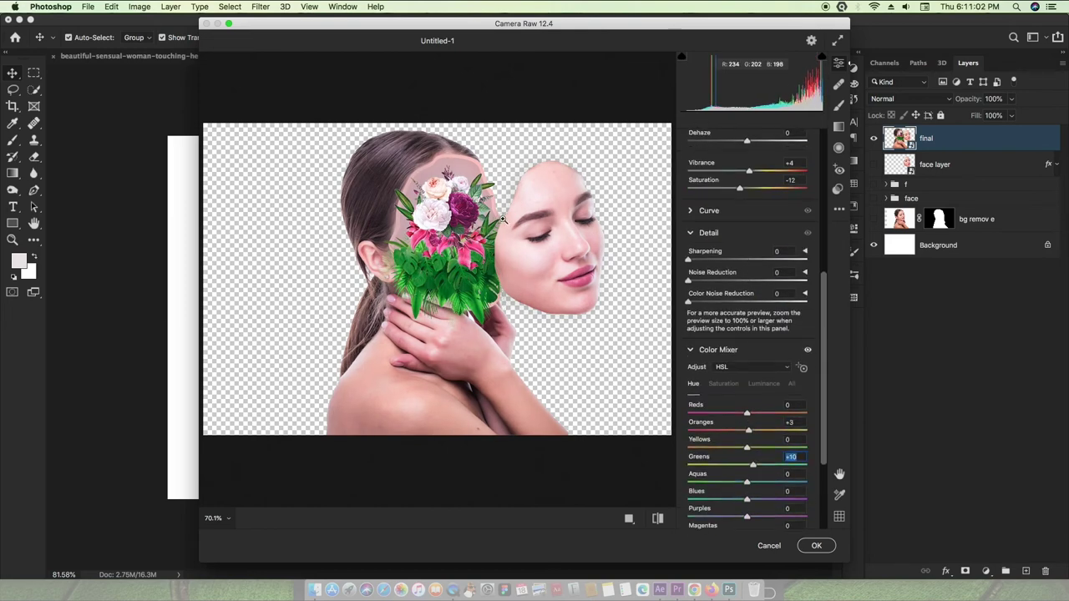
scroll(715, 507, "down", 1)
left_click_drag(751, 443, 753, 444)
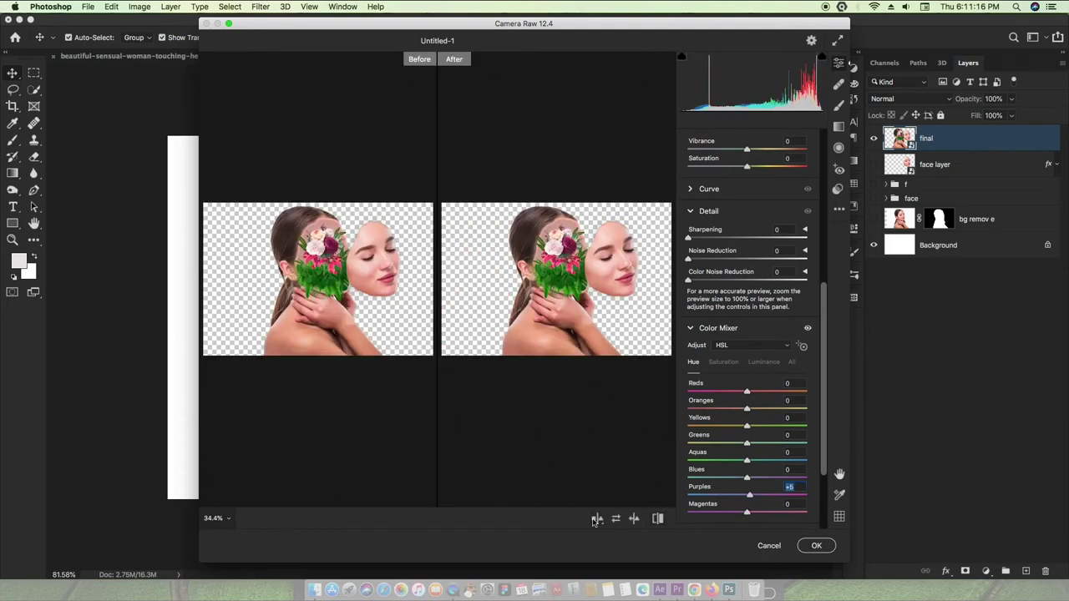
- Compare before and after, set the Tone Curve darks to +14, and add a new empty layer
left_click(615, 518)
left_click(709, 185)
mouse_move(744, 284)
left_mouse_down()
mouse_move(751, 241)
mouse_move(746, 276)
left_mouse_up()
left_click_drag(742, 383, 751, 372)
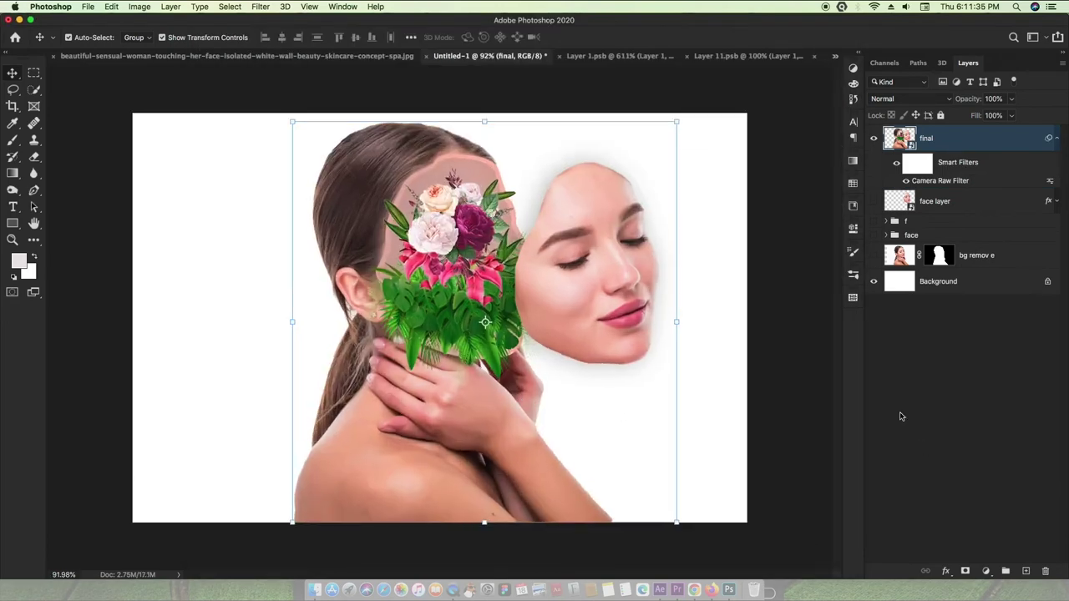
left_click(1026, 572)
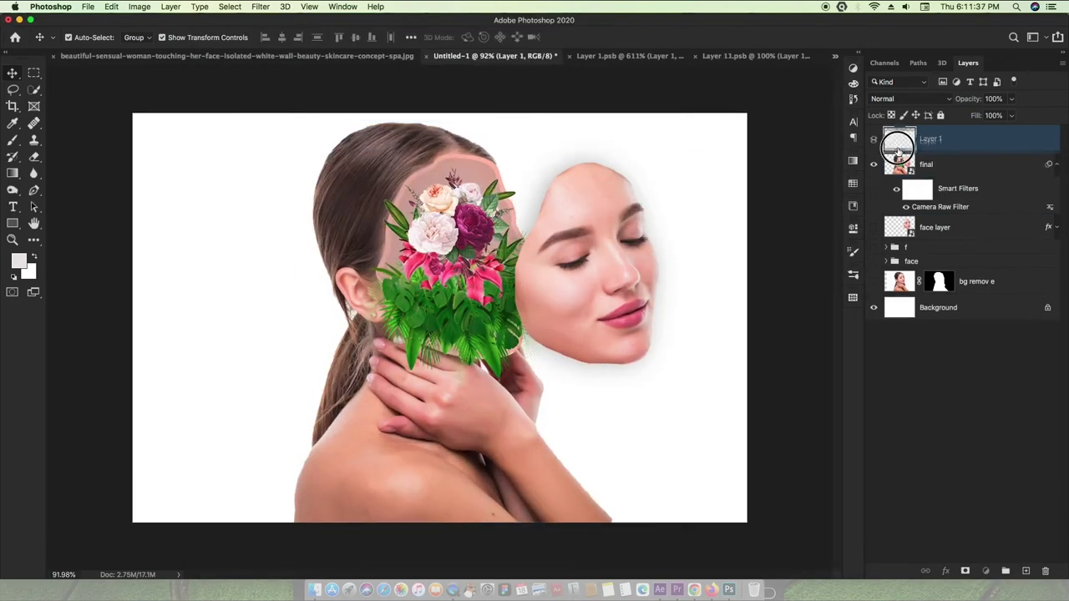
- Place the new layer above final and paint a grey U-shaped shadow under the bouquet
left_click_drag(901, 138, 896, 214)
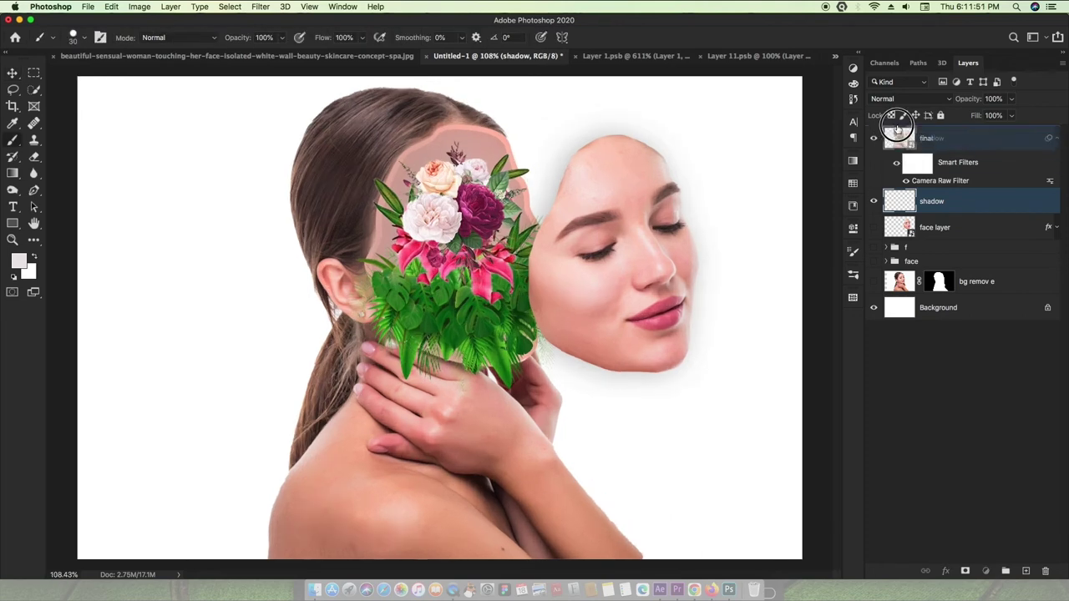
left_click_drag(931, 201, 928, 133)
left_click(19, 261)
left_click(515, 178)
key("Return")
mouse_move(376, 283)
left_mouse_down()
mouse_move(393, 351)
mouse_move(517, 359)
mouse_move(375, 343)
mouse_move(529, 354)
left_mouse_up()
- Set the shadow layer to Multiply at 24% opacity and apply a Gaussian Blur
left_click(13, 74)
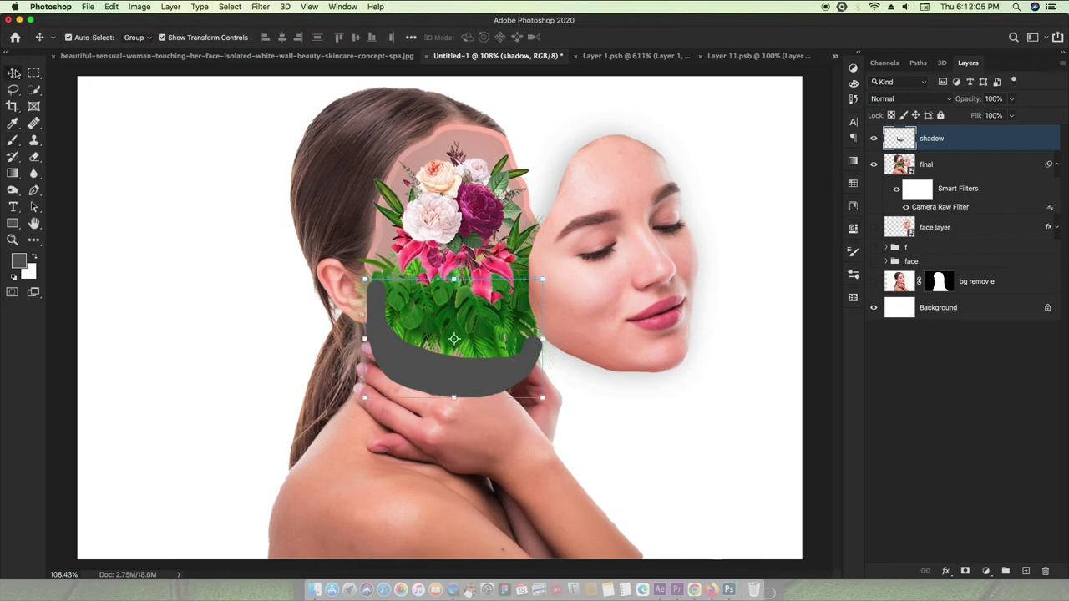
left_click_drag(1008, 117, 973, 114)
left_click(935, 99)
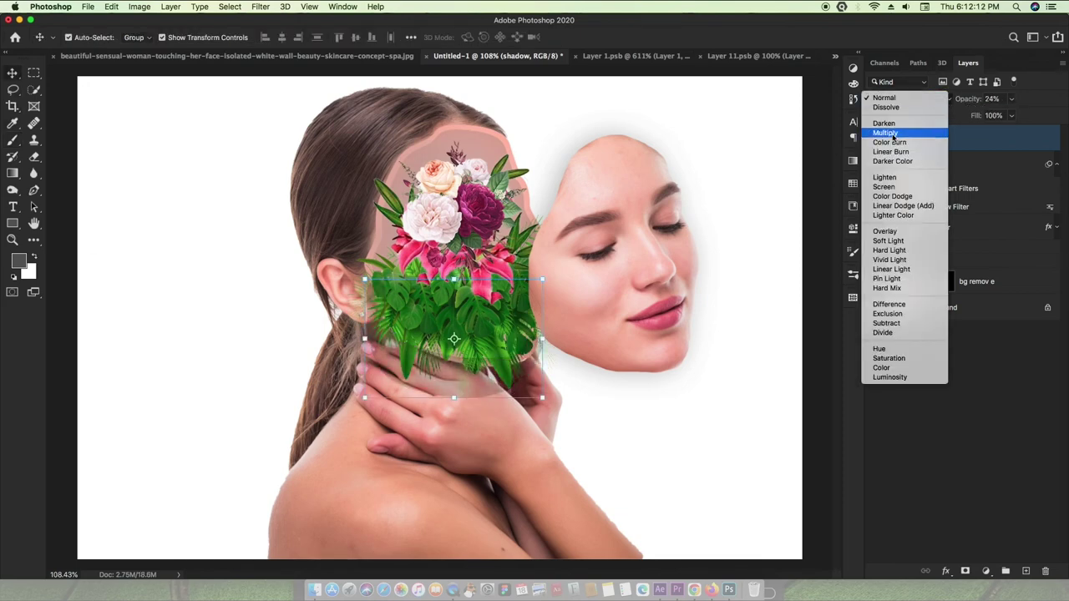
left_click(897, 134)
left_click(259, 6)
left_click(438, 174)
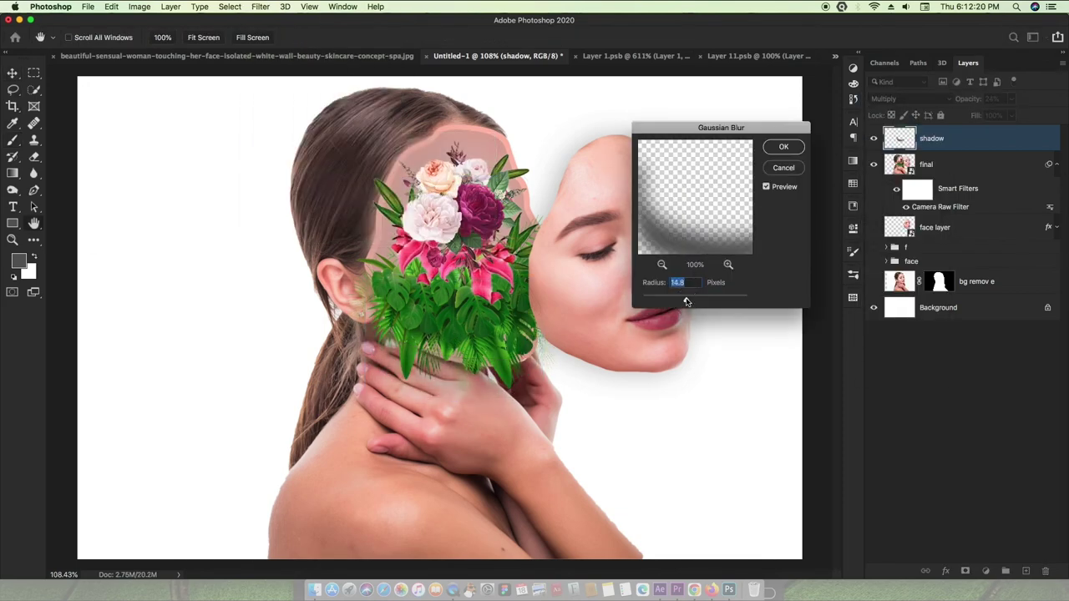
key("Return")
scroll(623, 354, "down", 3)
scroll(623, 353, "up", 1)
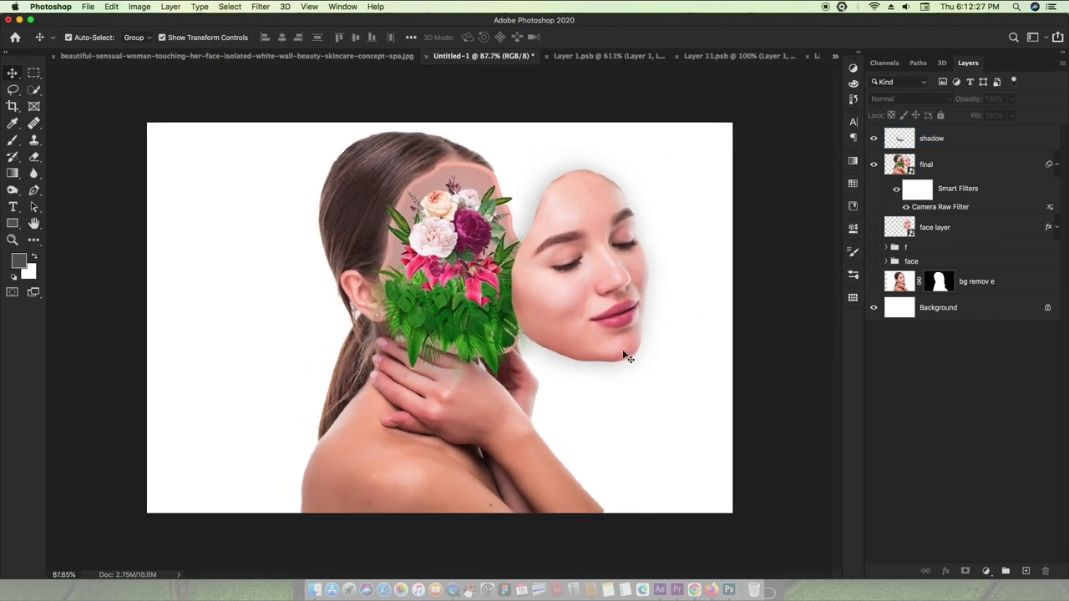